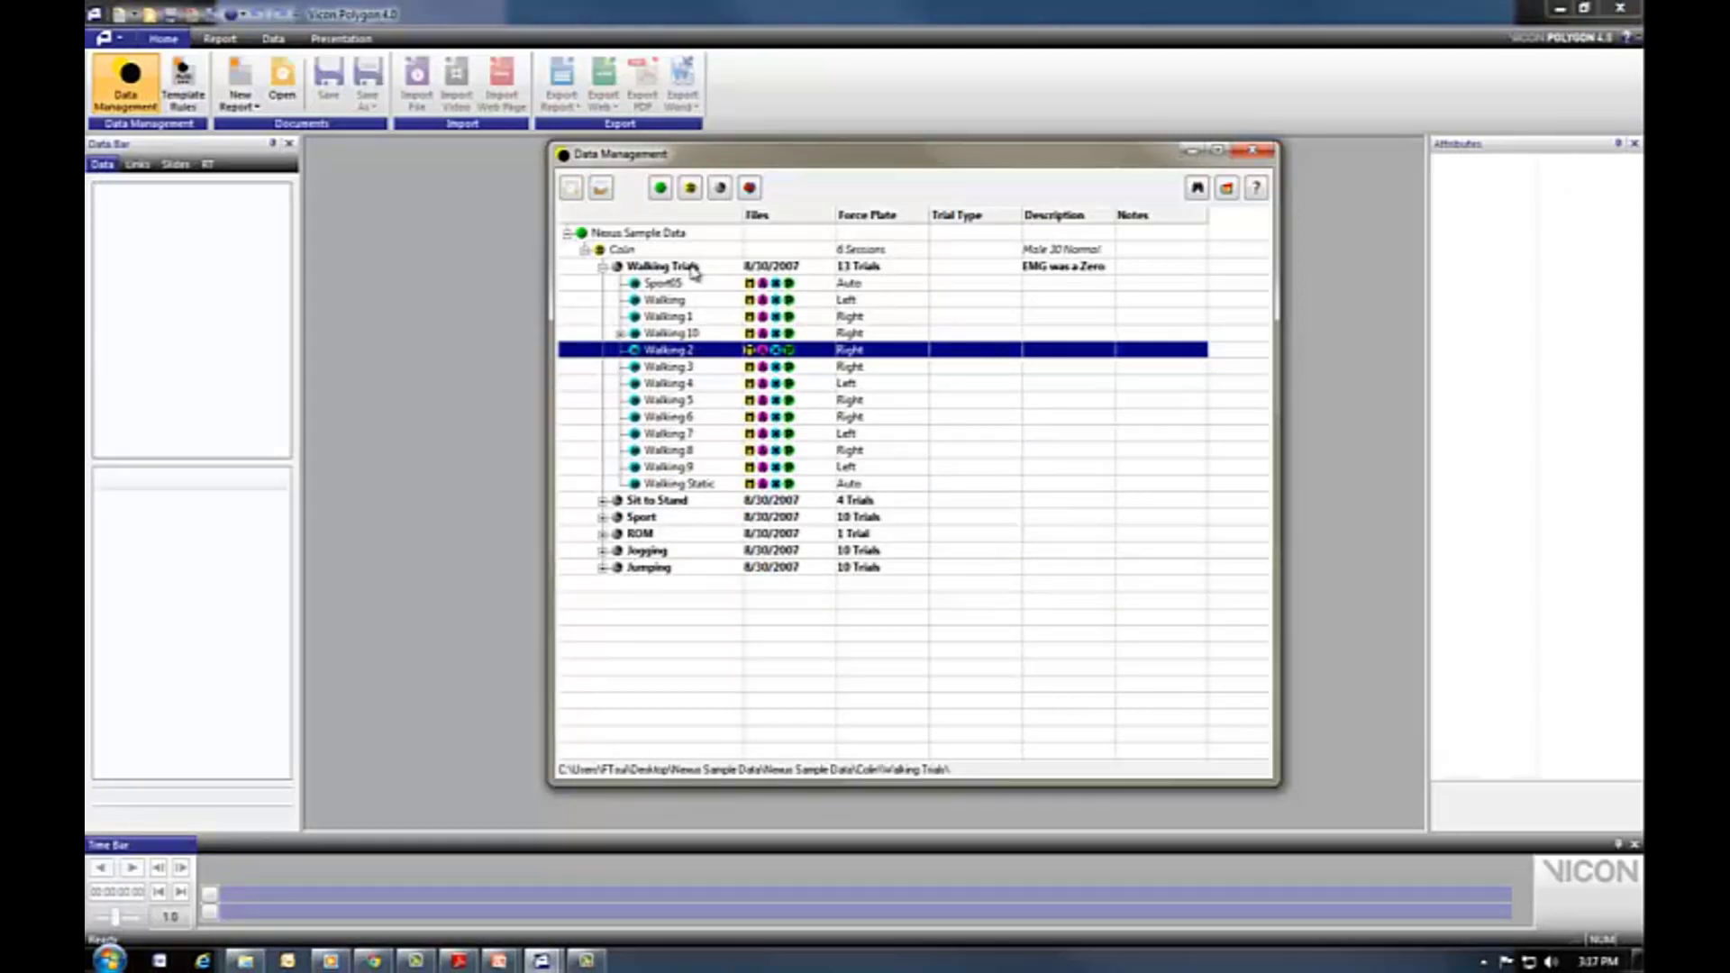
Create a new report in the Walking Trials session with the default name, without basing it on a Polygon template.
{"action": "left_click", "coordinate": [693, 268]}
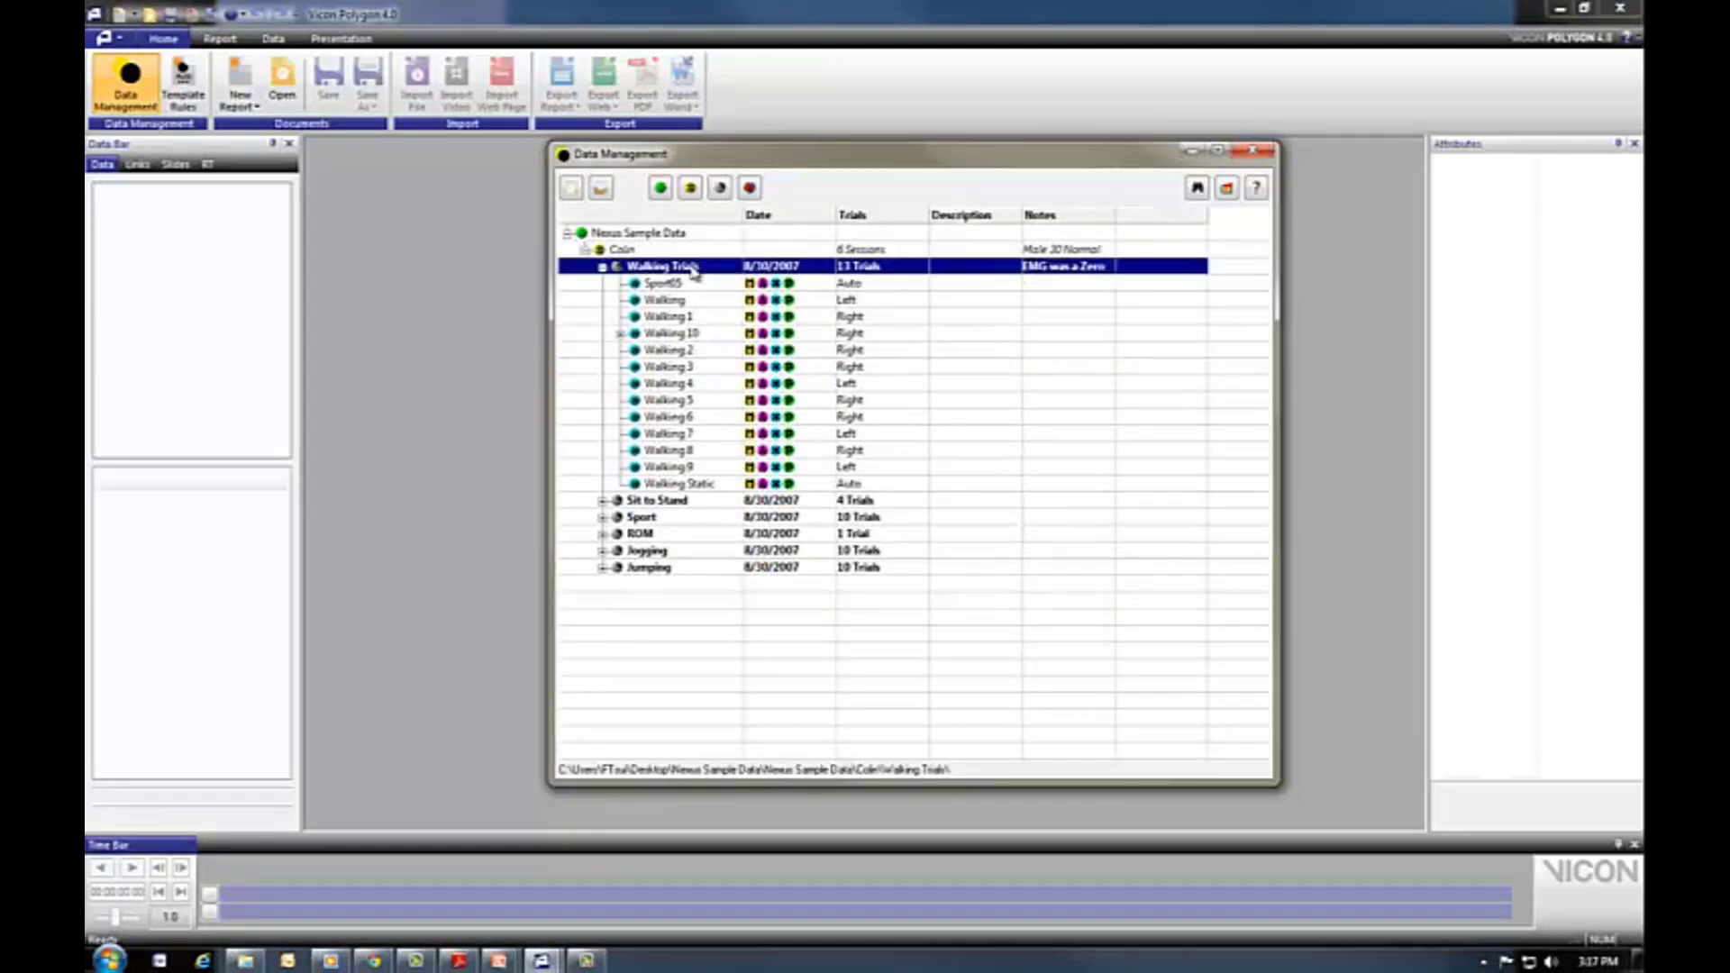
{"action": "left_click", "coordinate": [751, 189]}
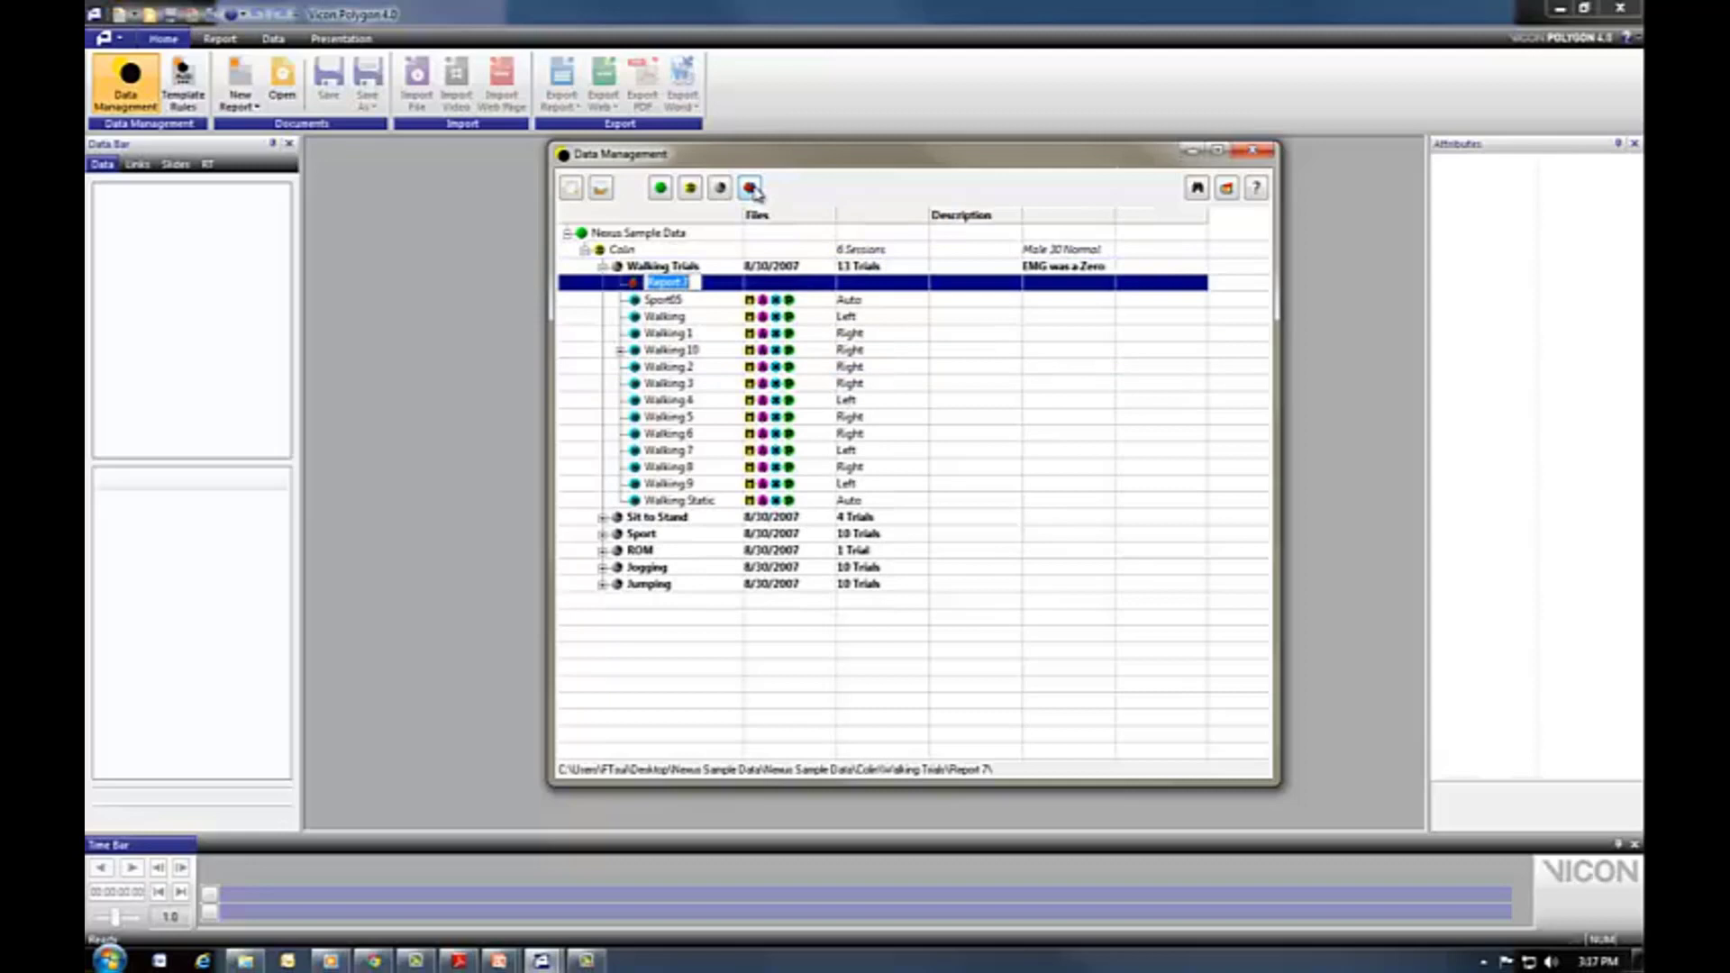
{"action": "left_click", "coordinate": [690, 317]}
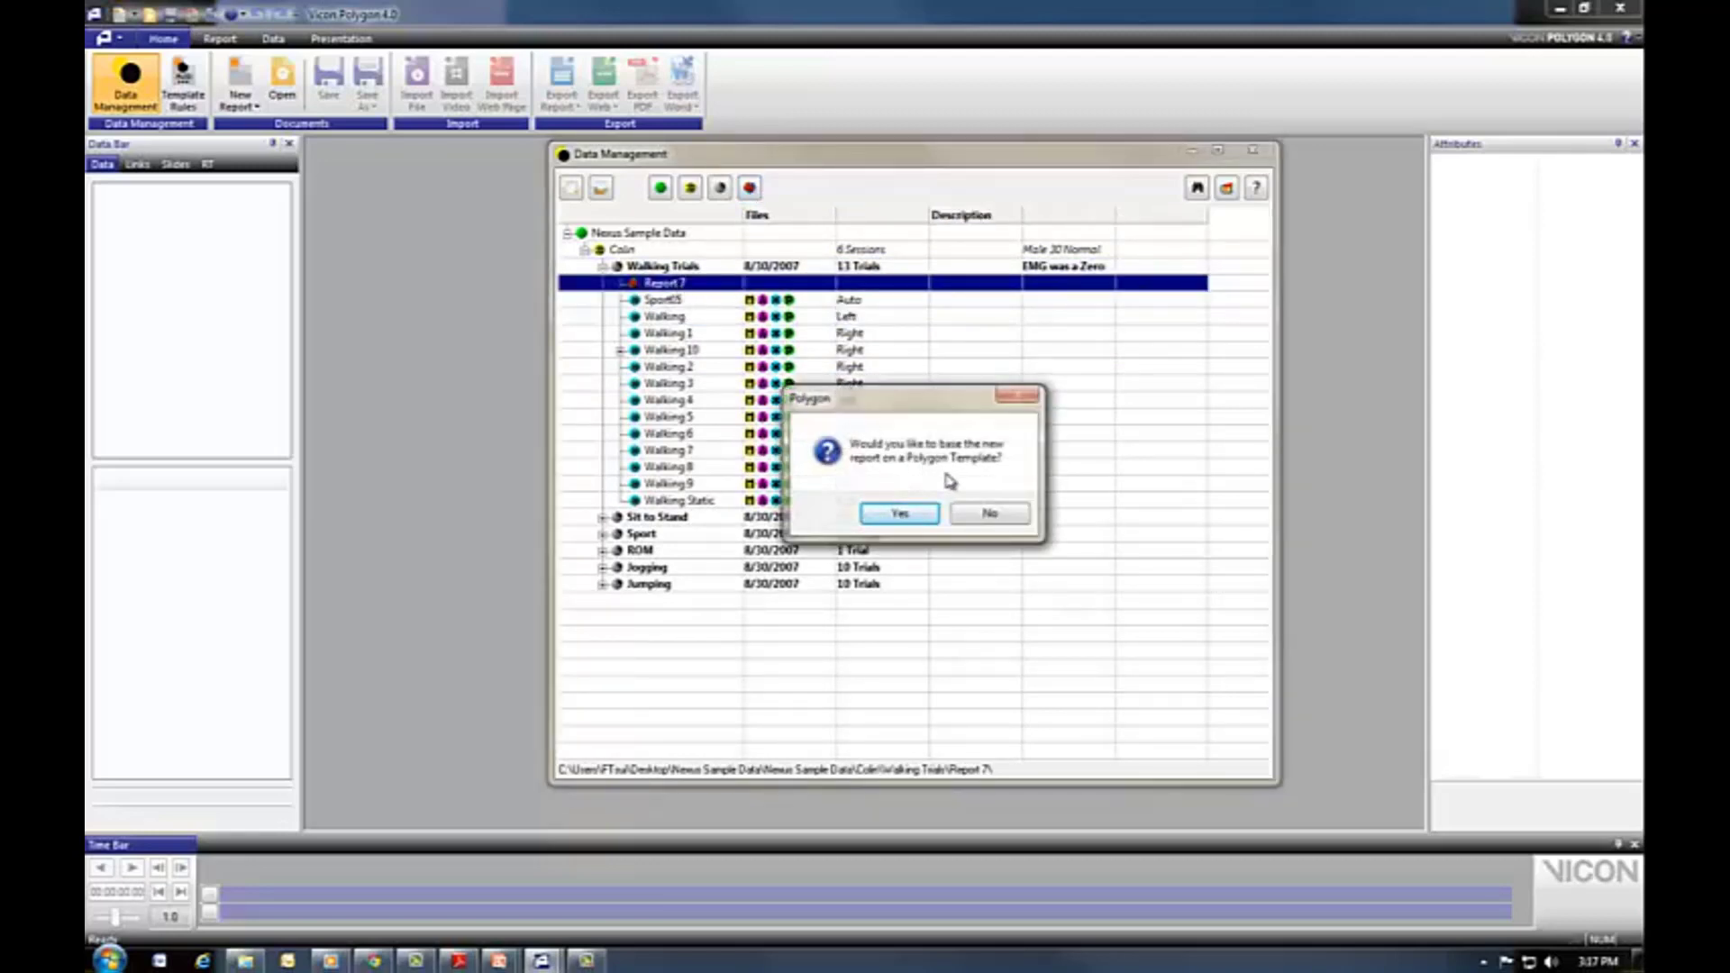
{"action": "left_click", "coordinate": [988, 515]}
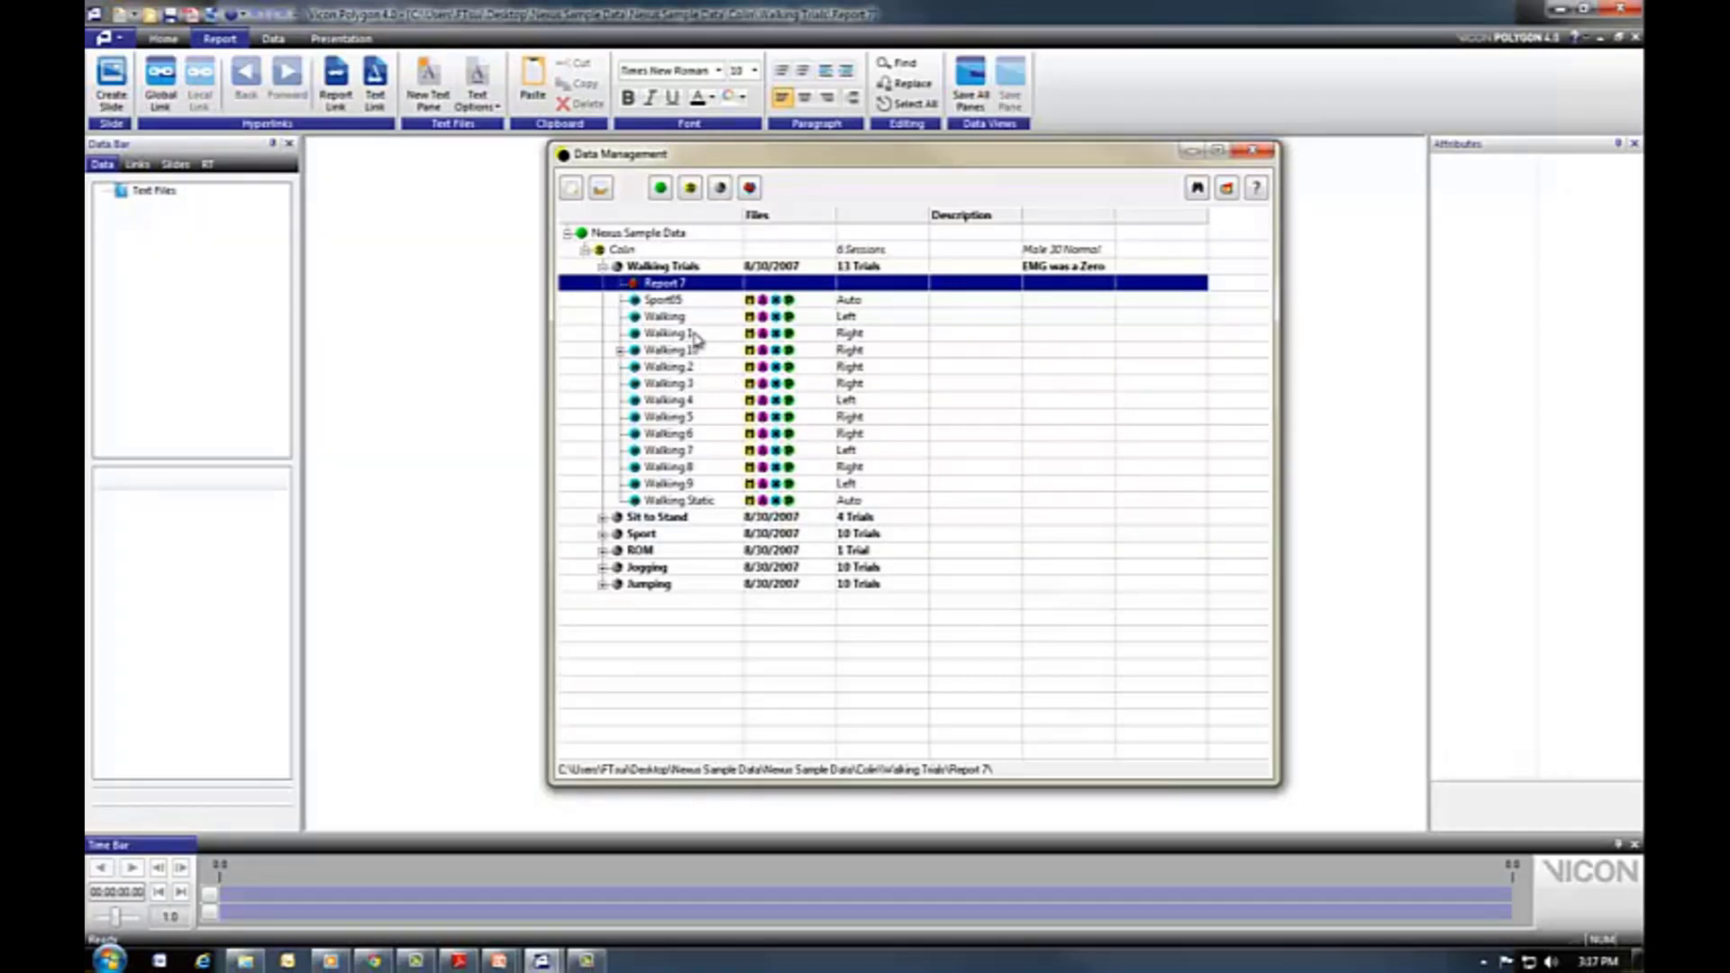
Load the trials Walking 1 through Walking 5 into the report and close the data management window.
{"action": "left_click", "coordinate": [693, 333]}
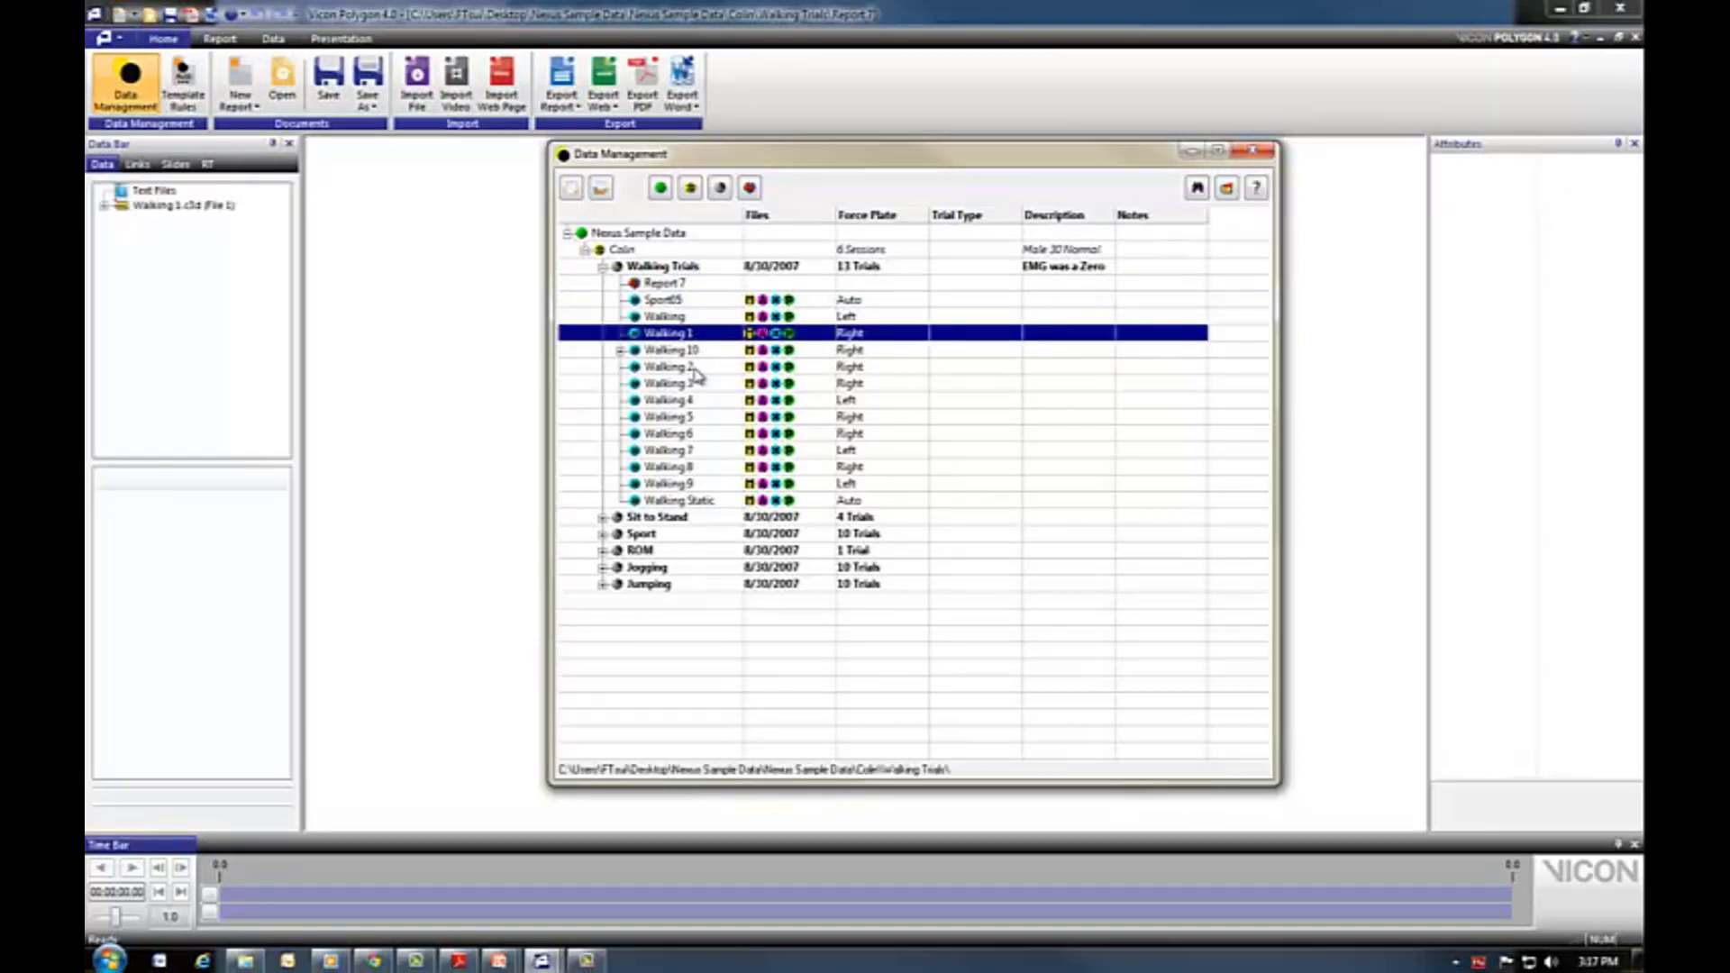
{"action": "left_click", "coordinate": [696, 369]}
{"action": "left_click", "coordinate": [695, 385]}
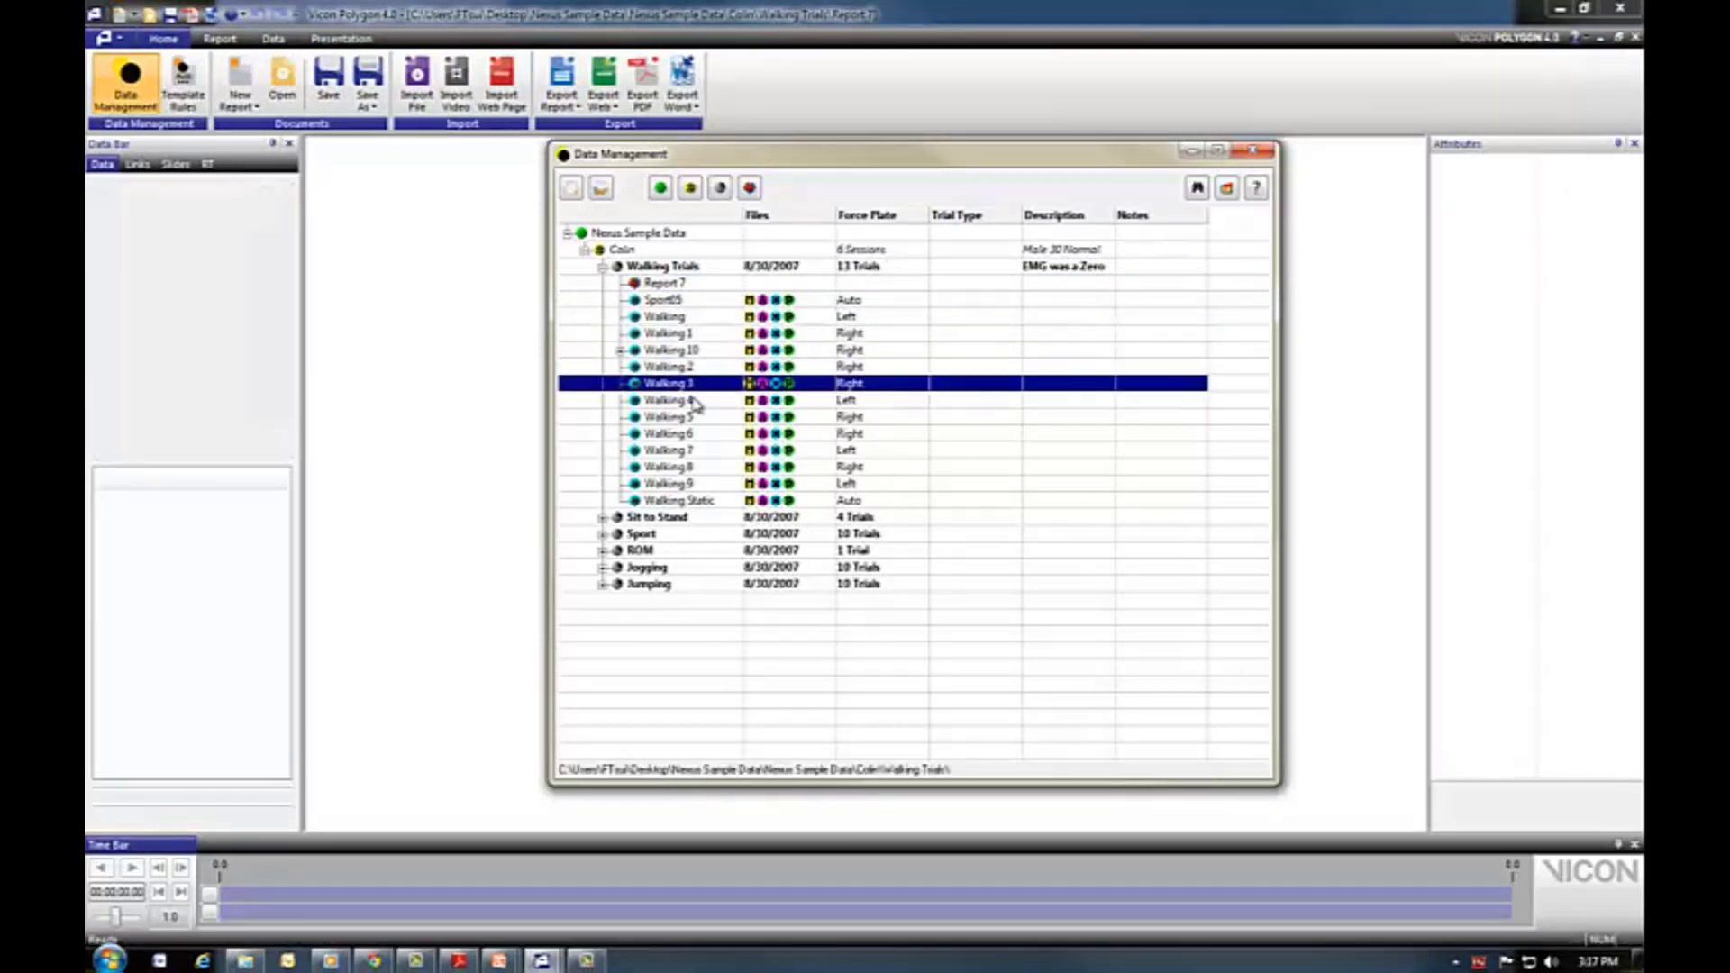
{"action": "left_click", "coordinate": [694, 401]}
{"action": "left_click", "coordinate": [693, 417]}
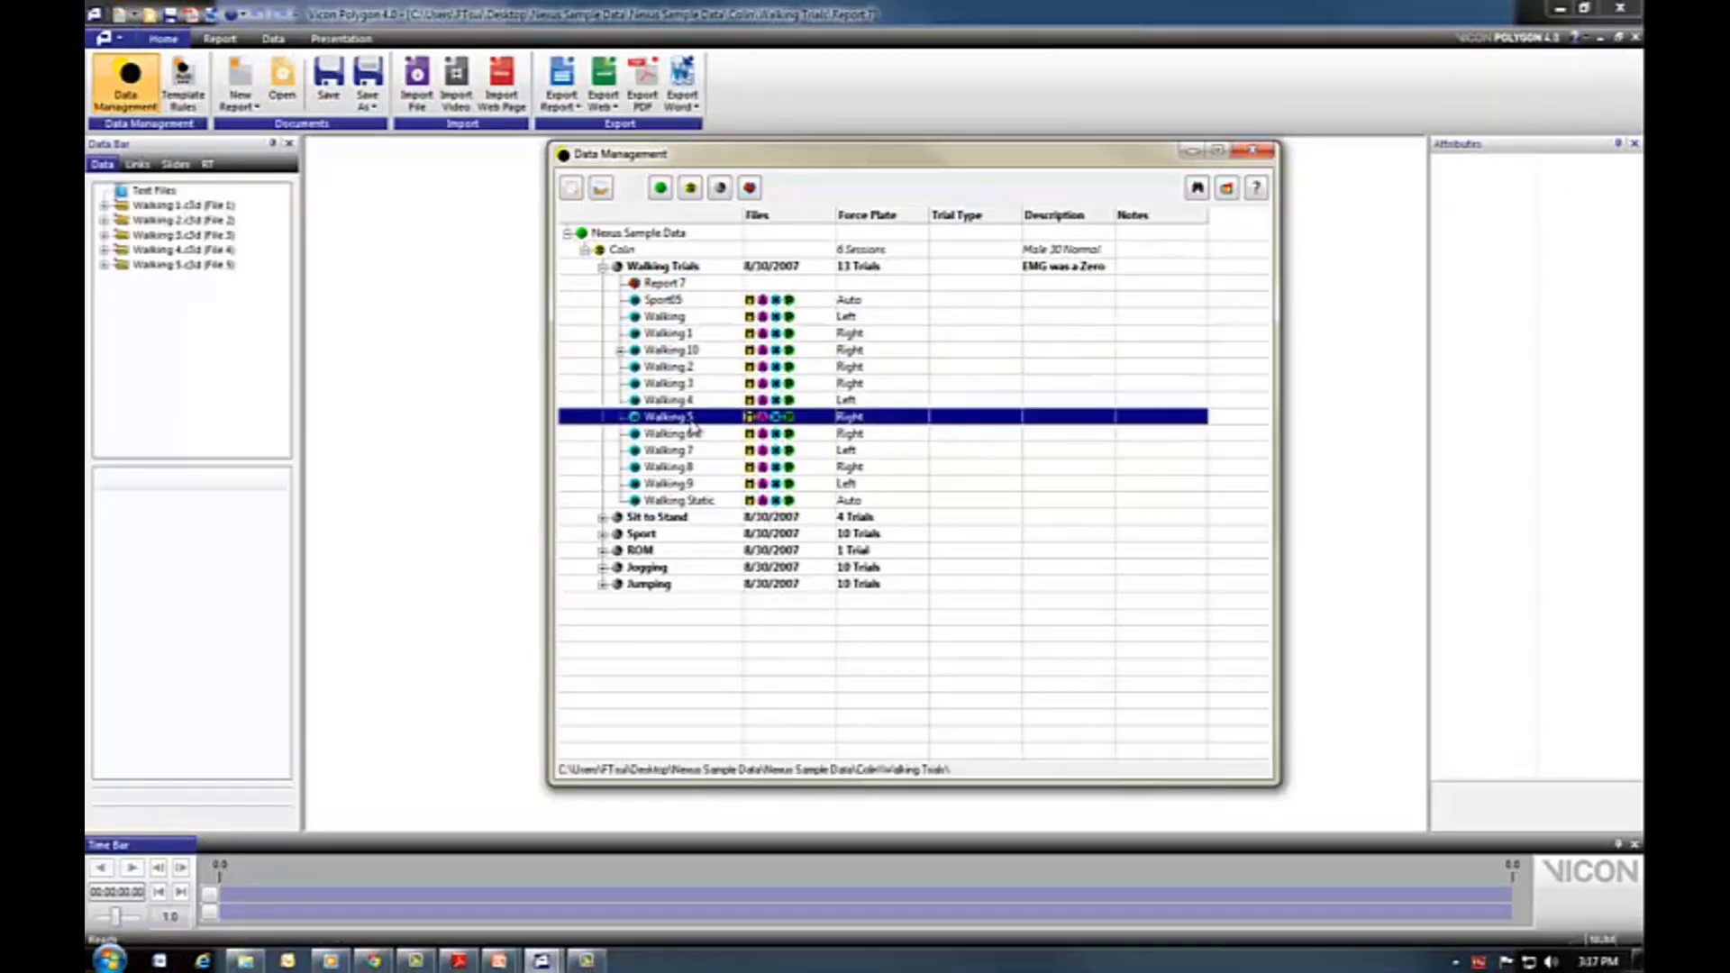
{"action": "left_click", "coordinate": [1251, 150]}
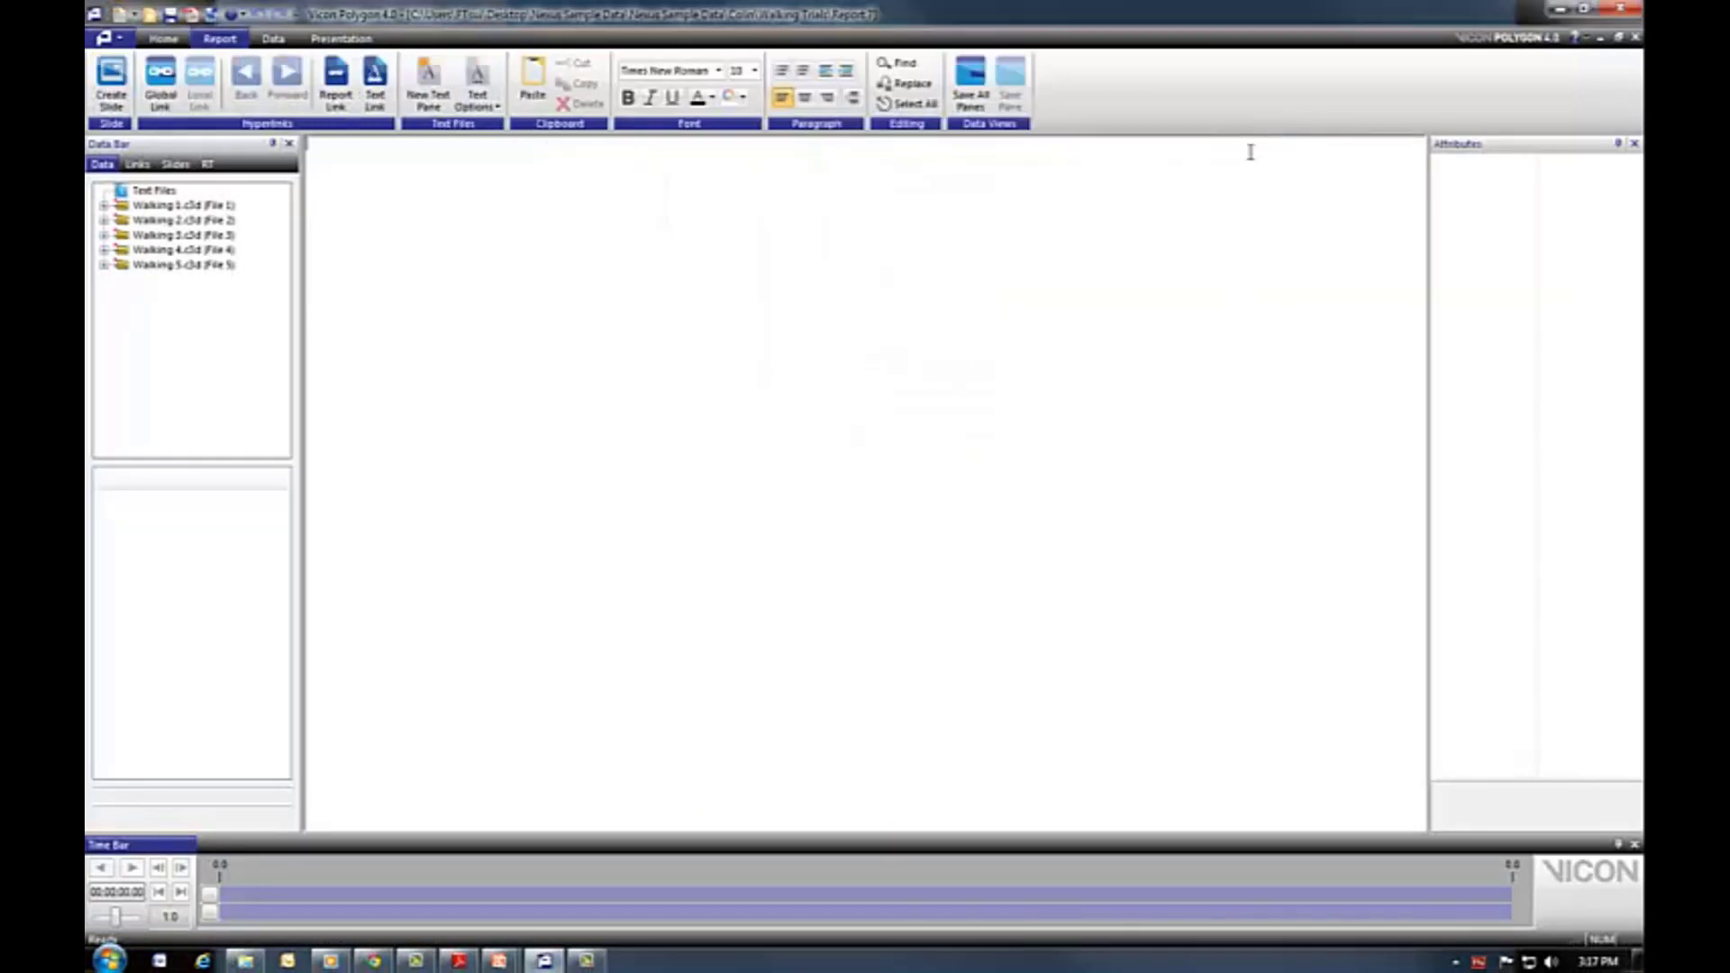
Start an all-trial average and create an average node named Average.
{"action": "left_click", "coordinate": [273, 42]}
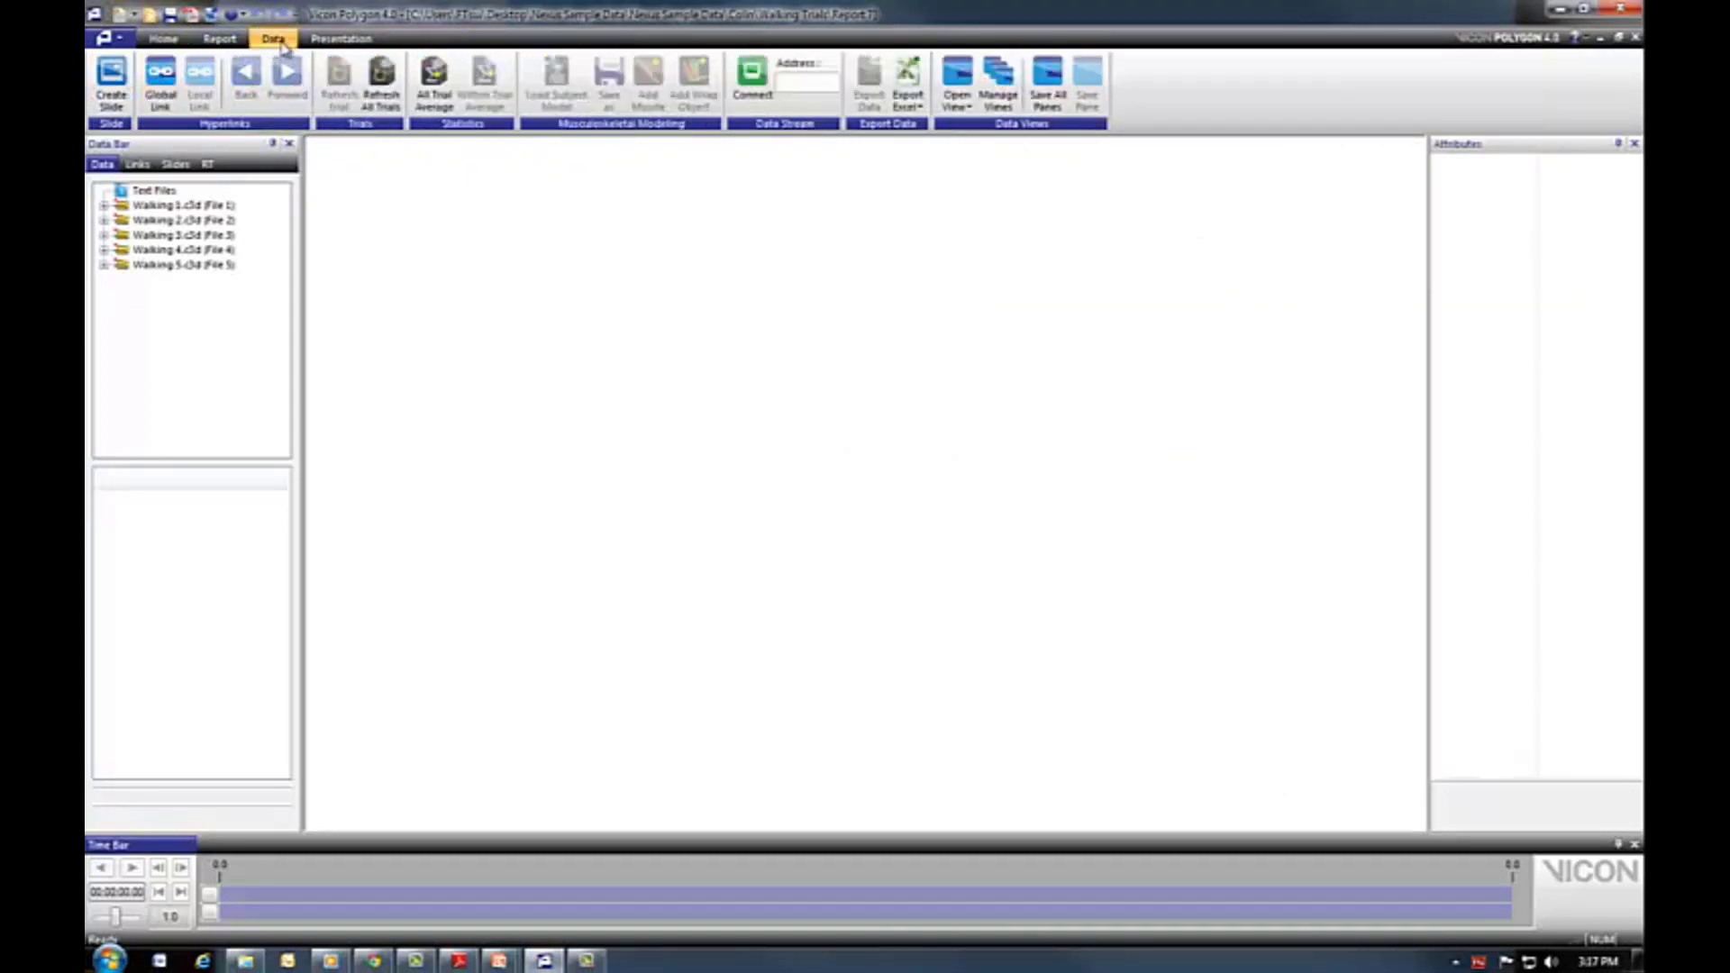
{"action": "left_click", "coordinate": [436, 97]}
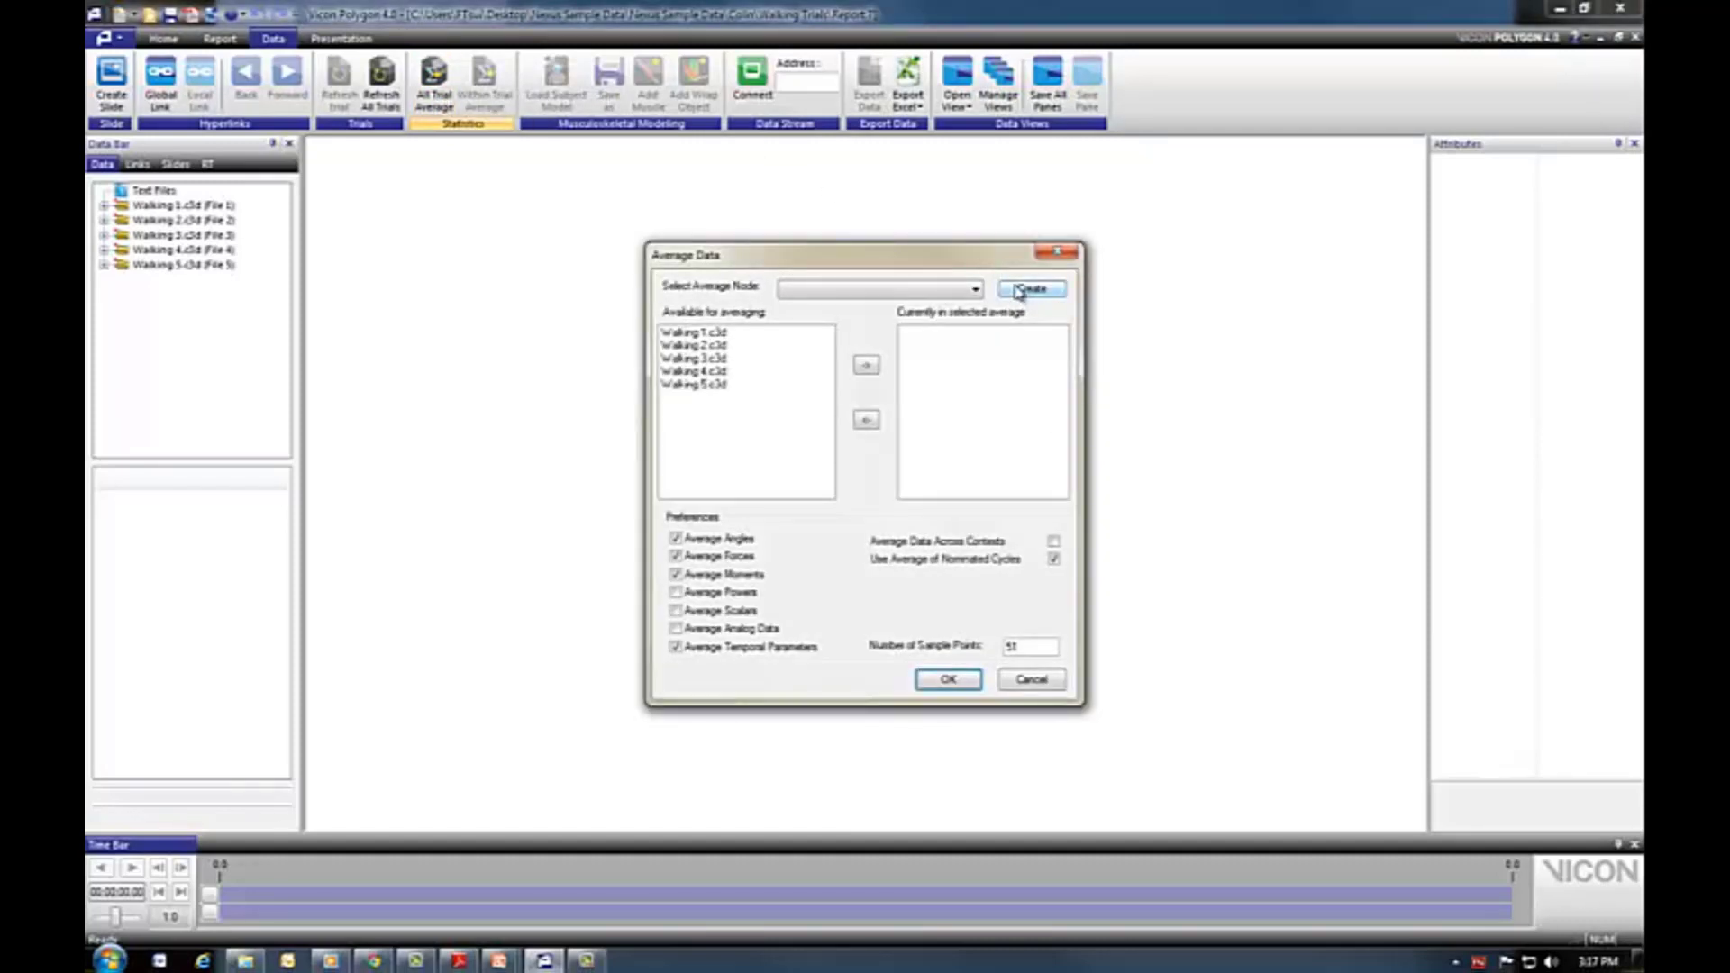
{"action": "left_click", "coordinate": [1024, 291]}
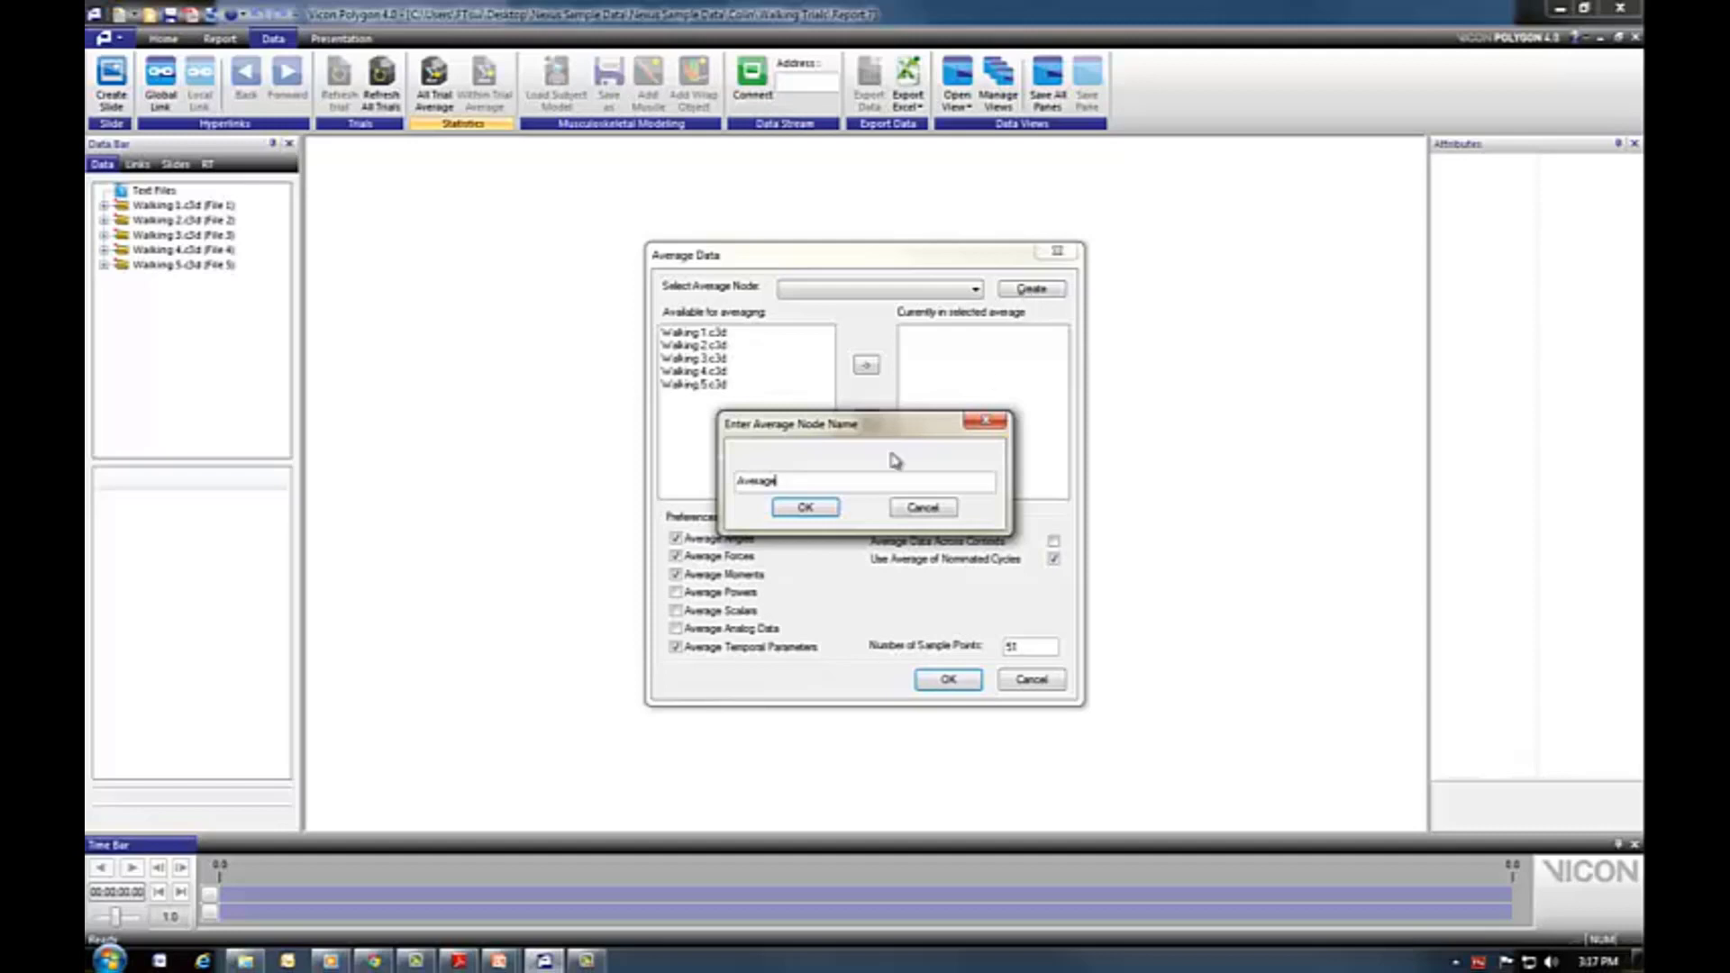
{"action": "left_click", "coordinate": [815, 507]}
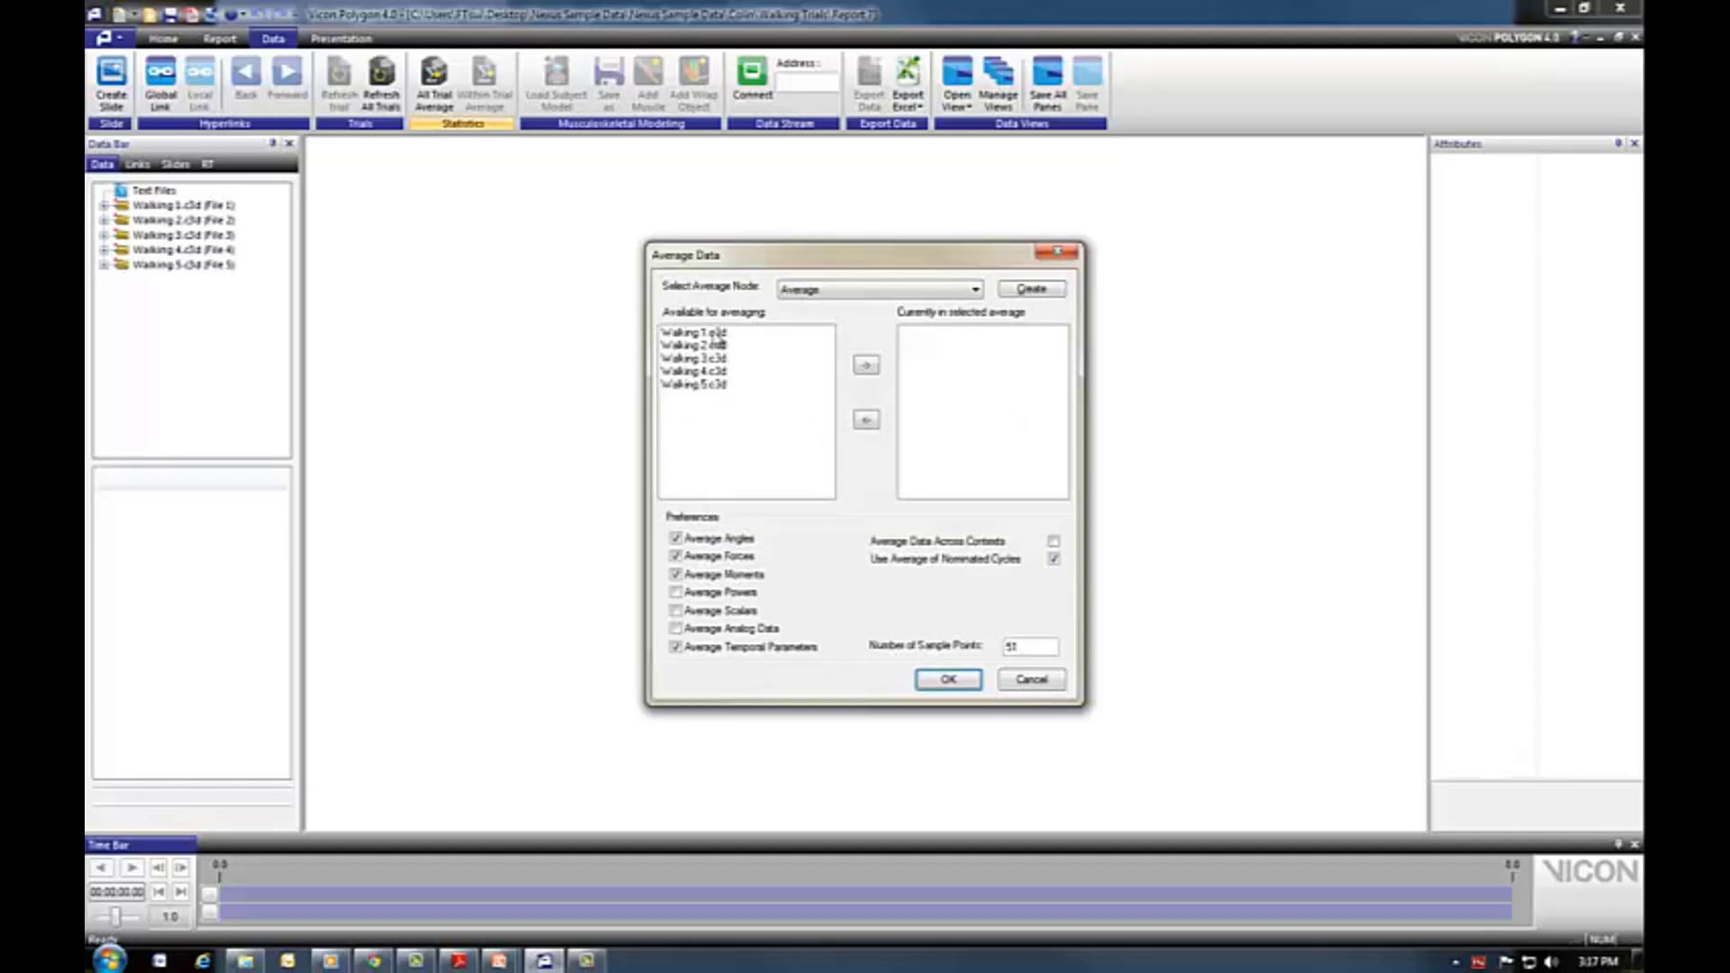
Add Walking 1 through Walking 4 to the Average node and generate the average with the existing preferences.
{"action": "left_click", "coordinate": [718, 333]}
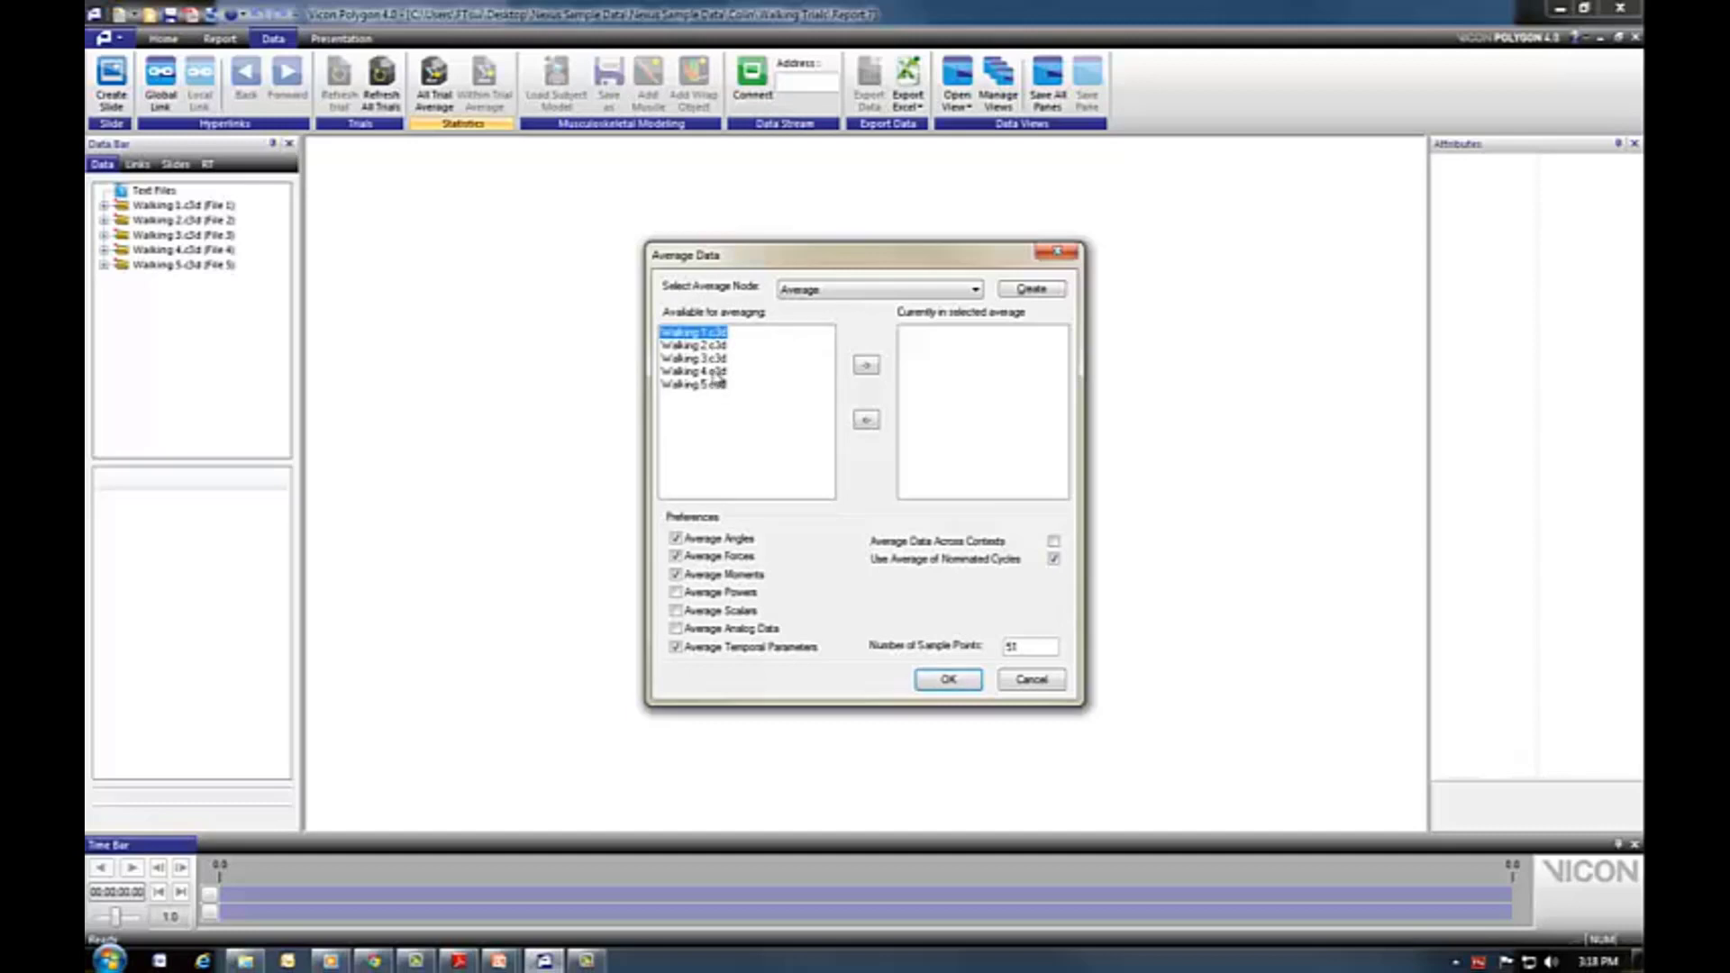
{"action": "left_click", "coordinate": [718, 371], "text": "shift"}
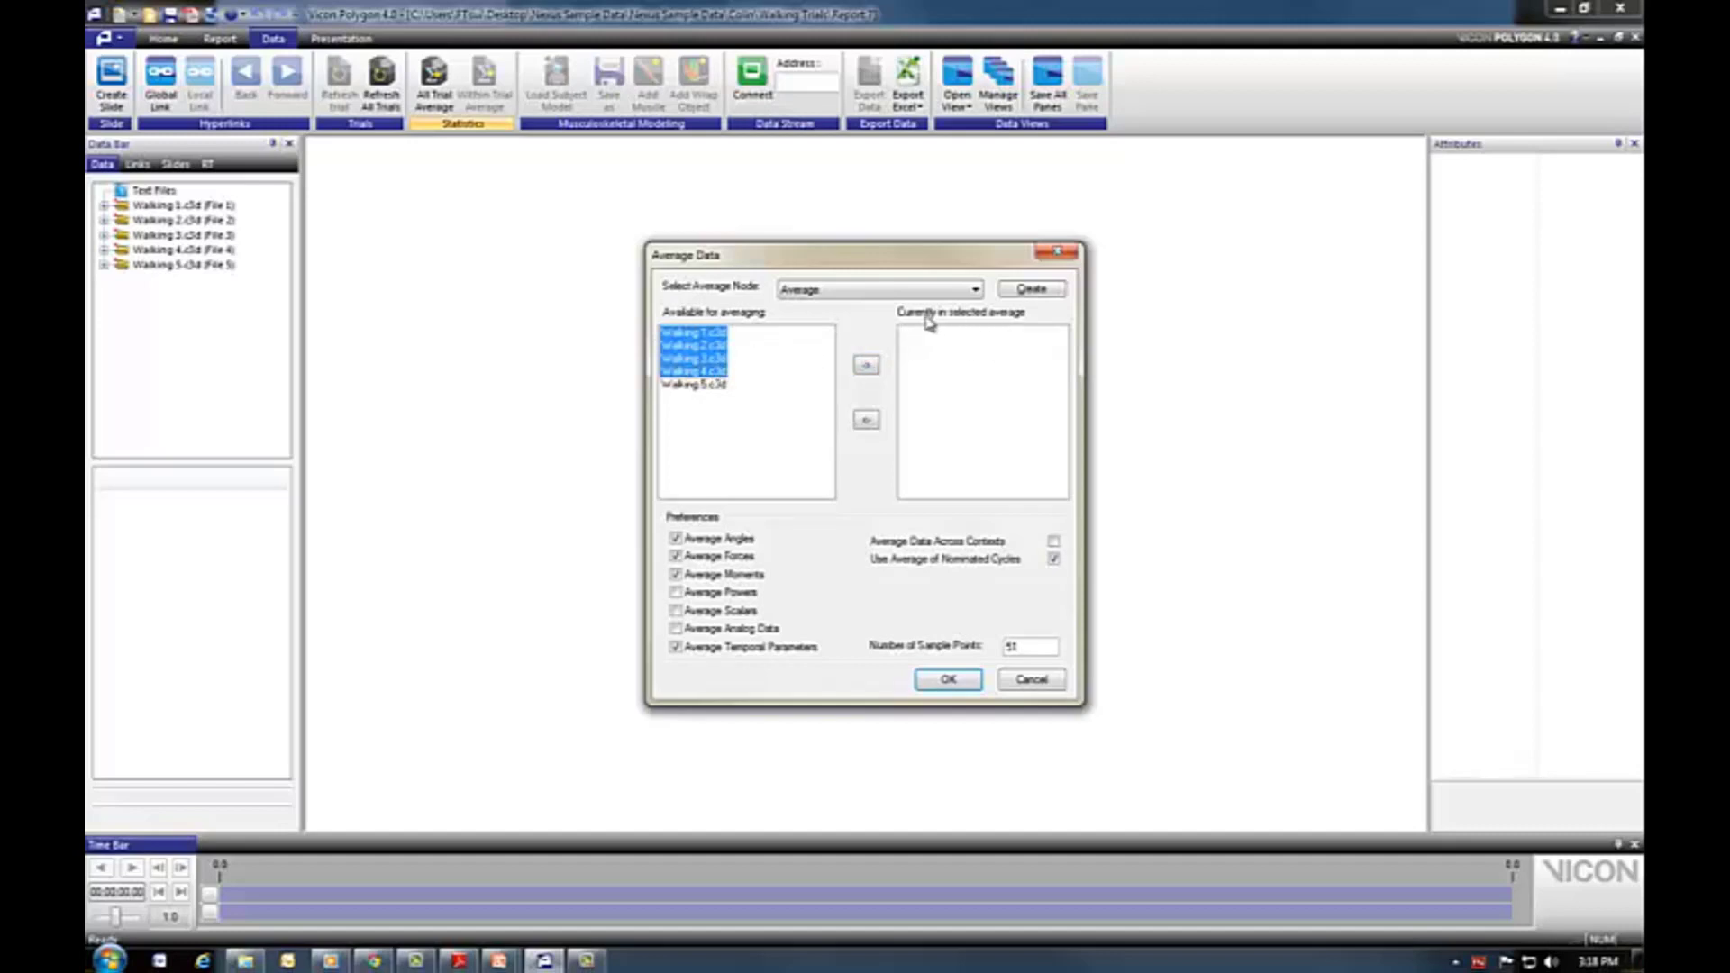
{"action": "left_click", "coordinate": [866, 365]}
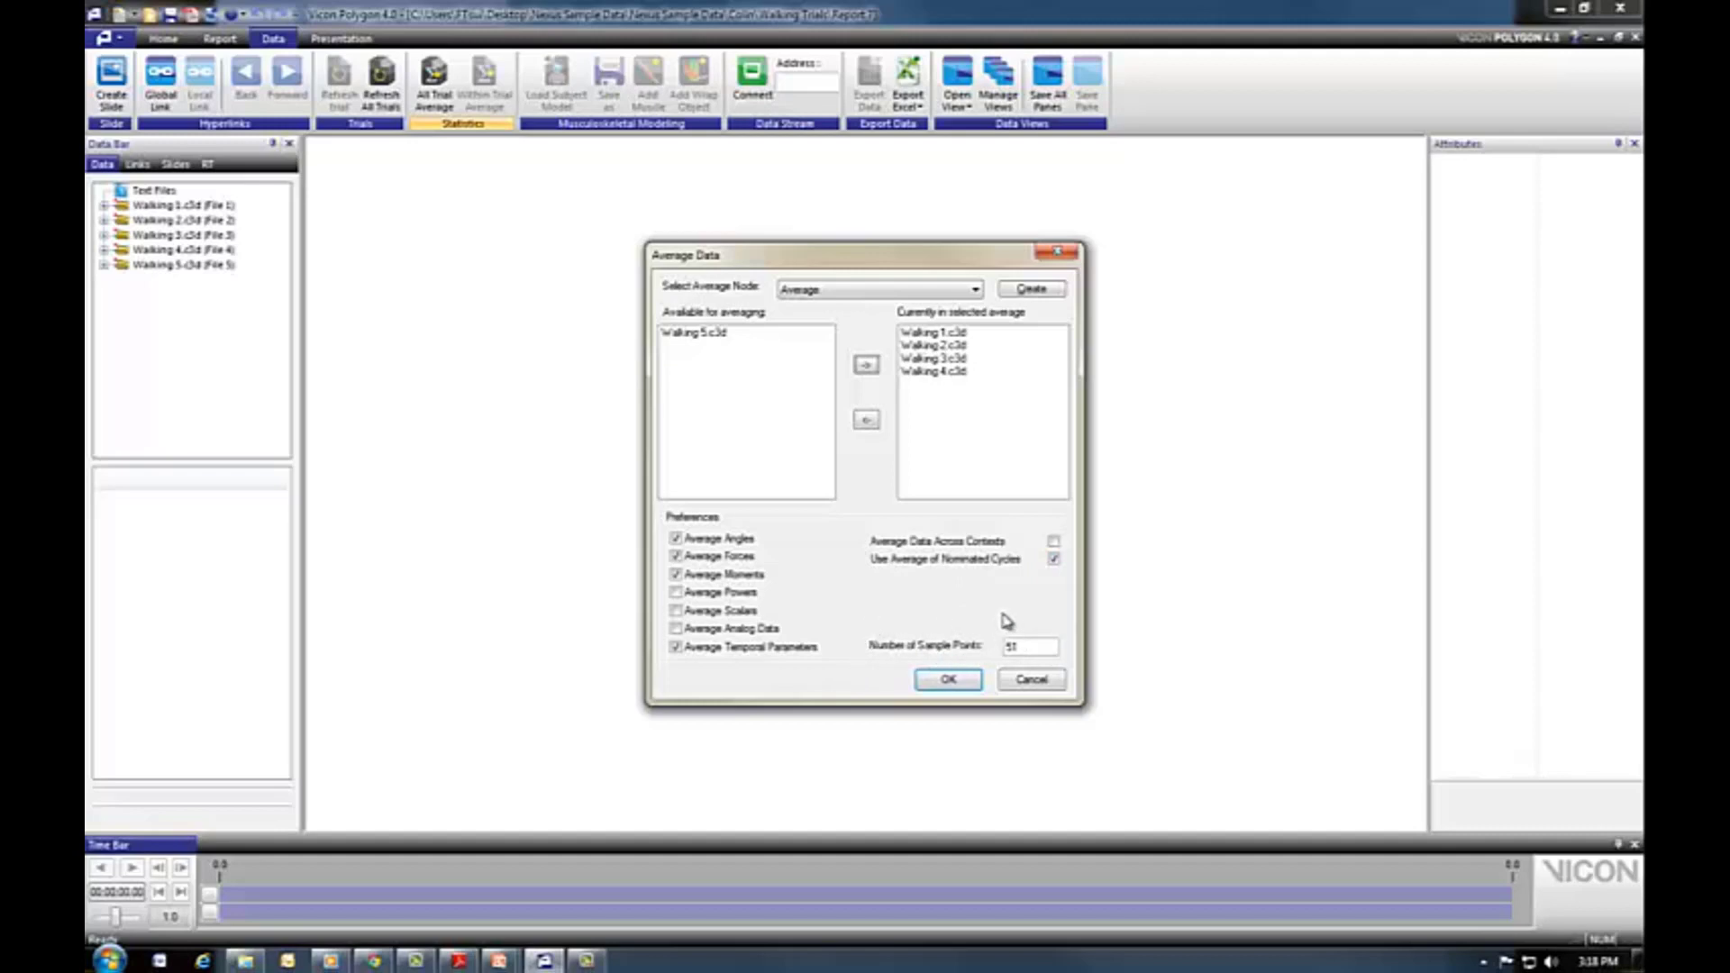
{"action": "left_click", "coordinate": [971, 685]}
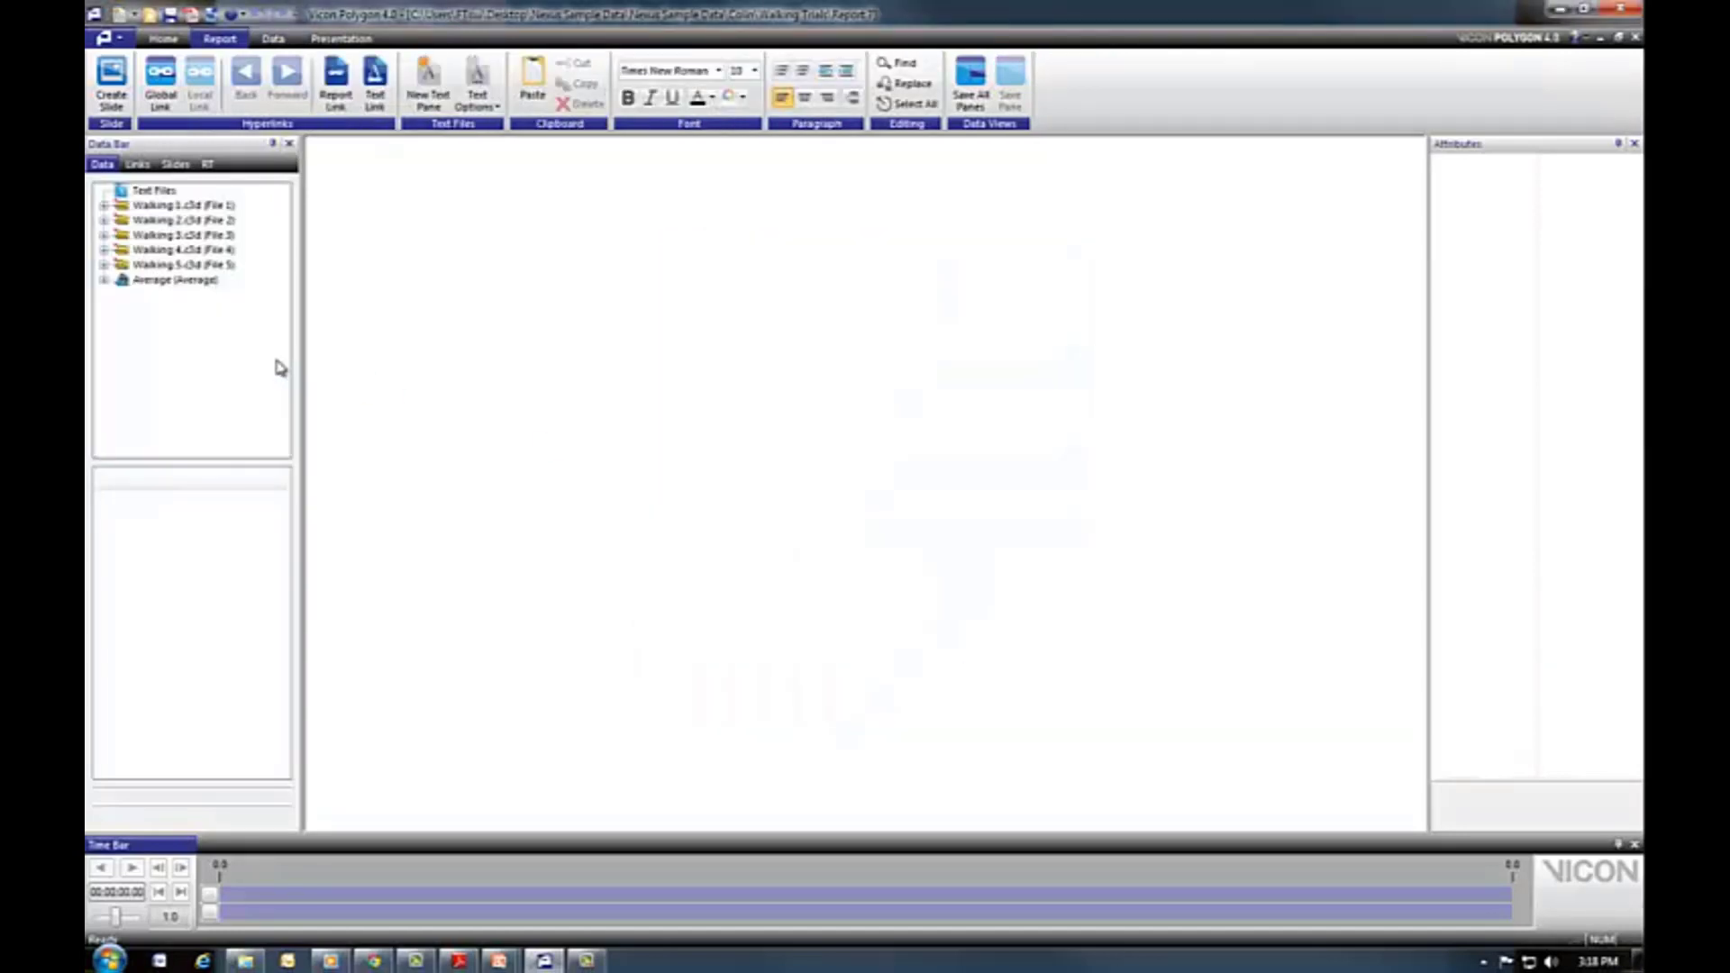
Graph the flexion/extension component of the left knee angles from the Average node's angle data.
{"action": "left_click", "coordinate": [104, 281]}
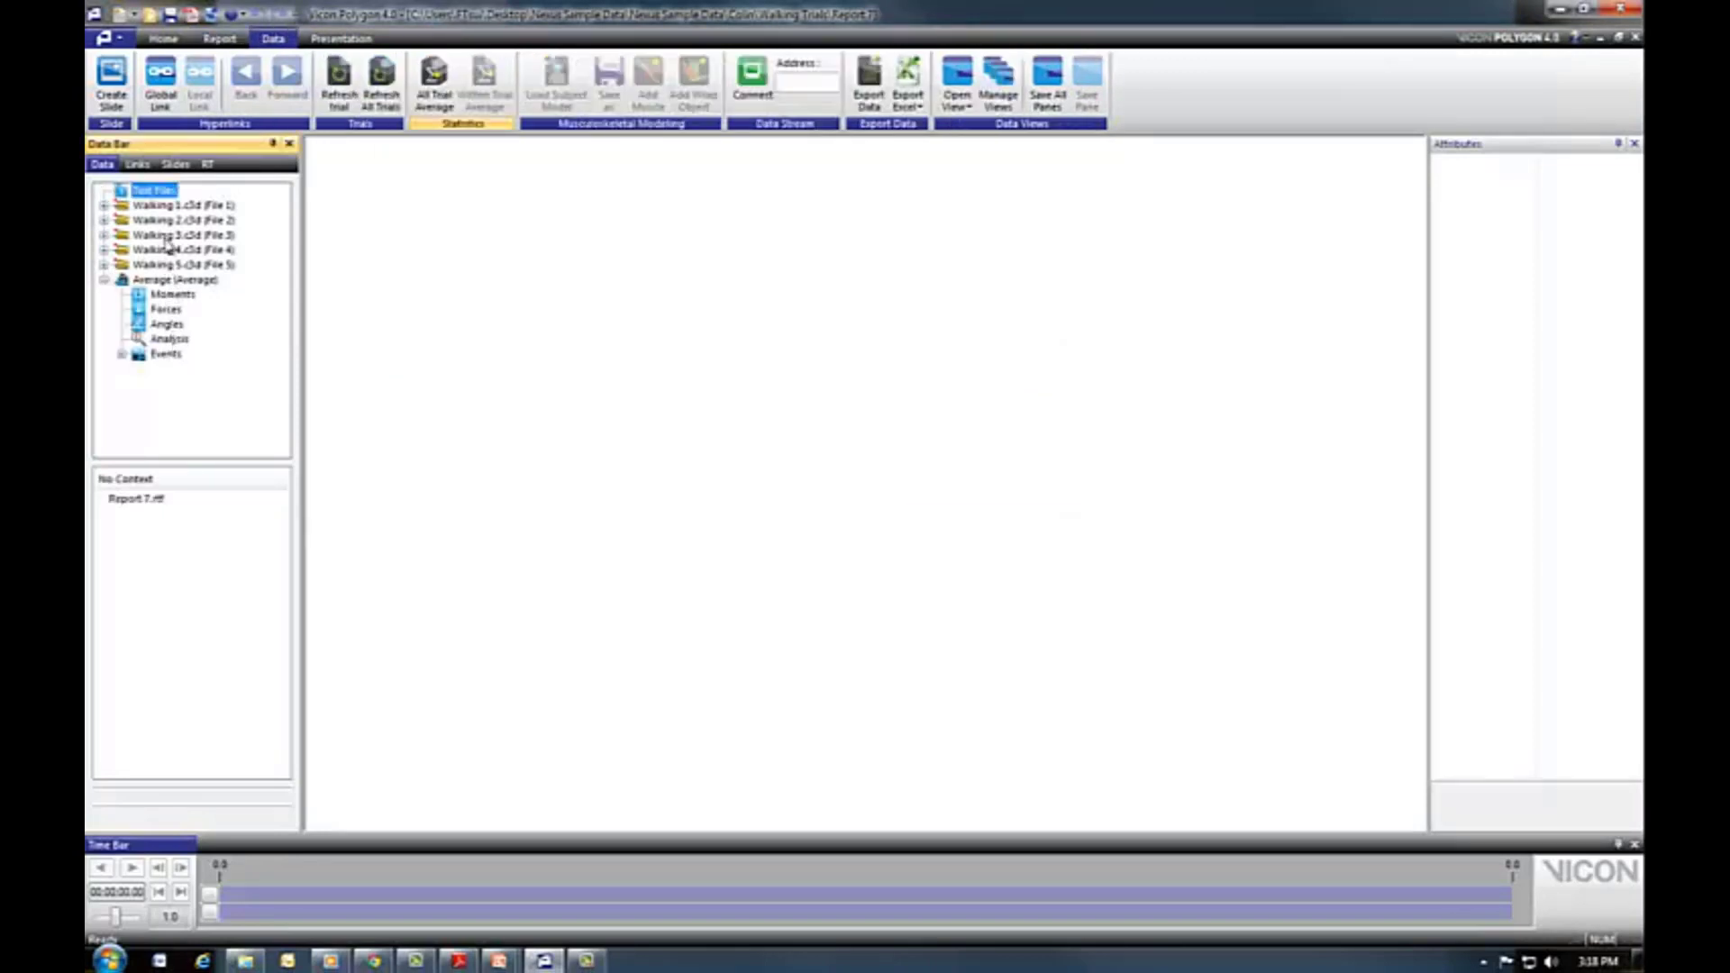
{"action": "left_click", "coordinate": [169, 326]}
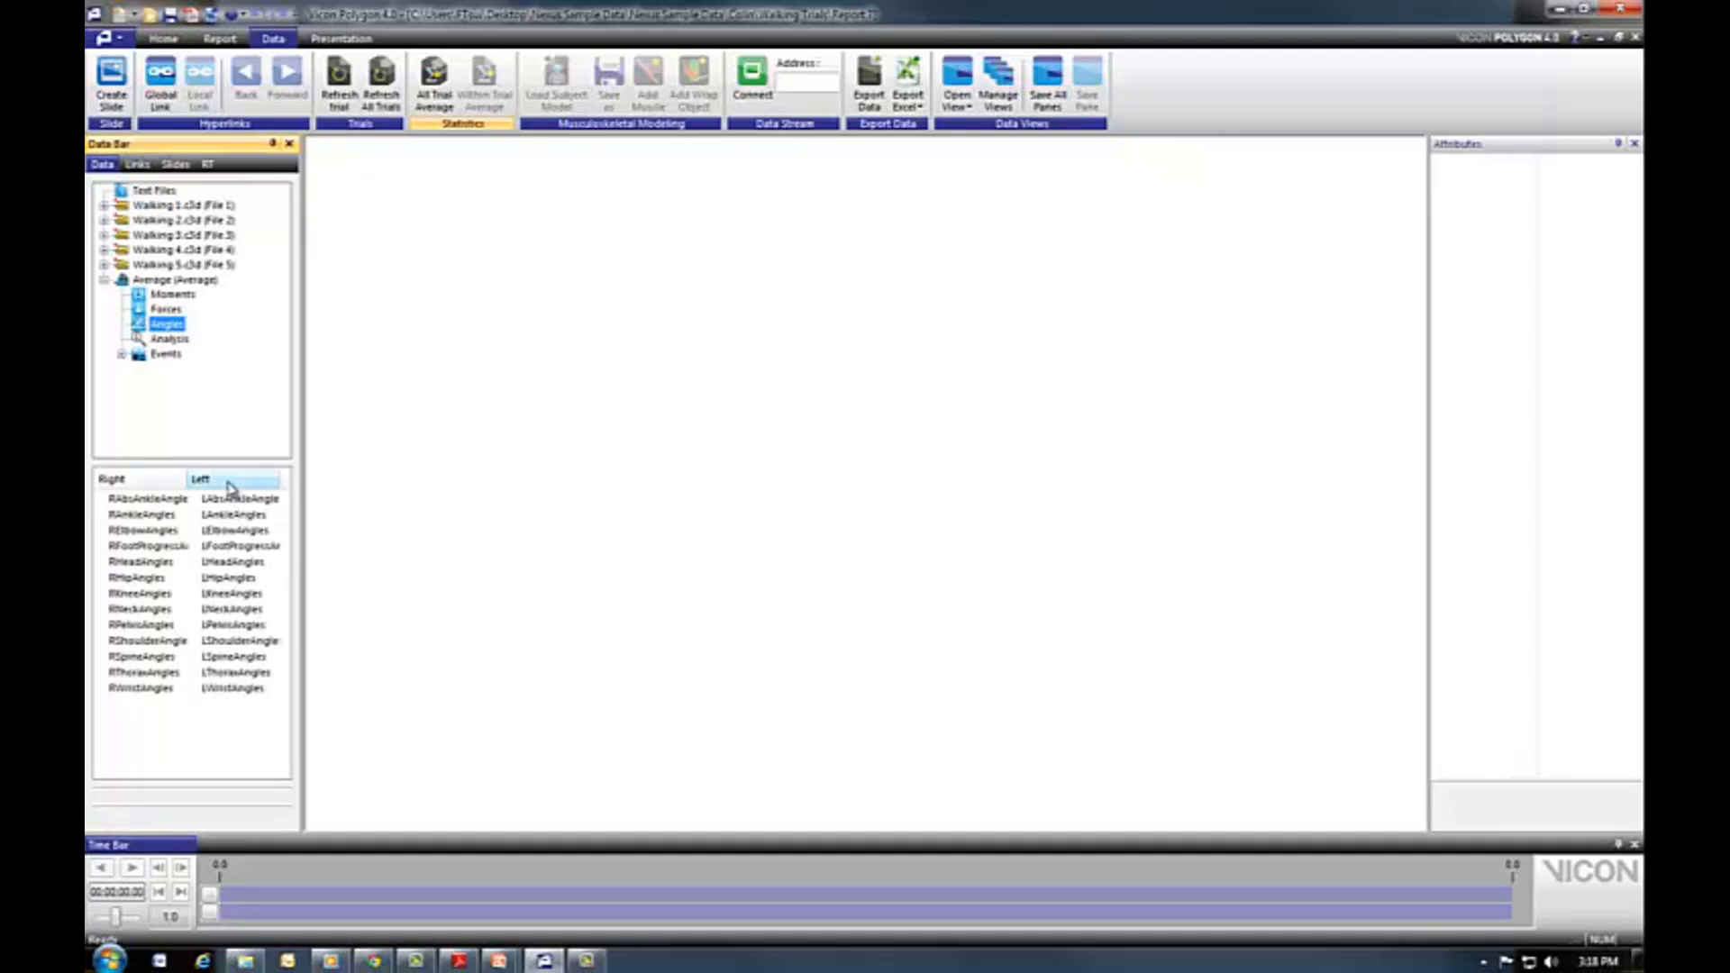
{"action": "left_click", "coordinate": [230, 487]}
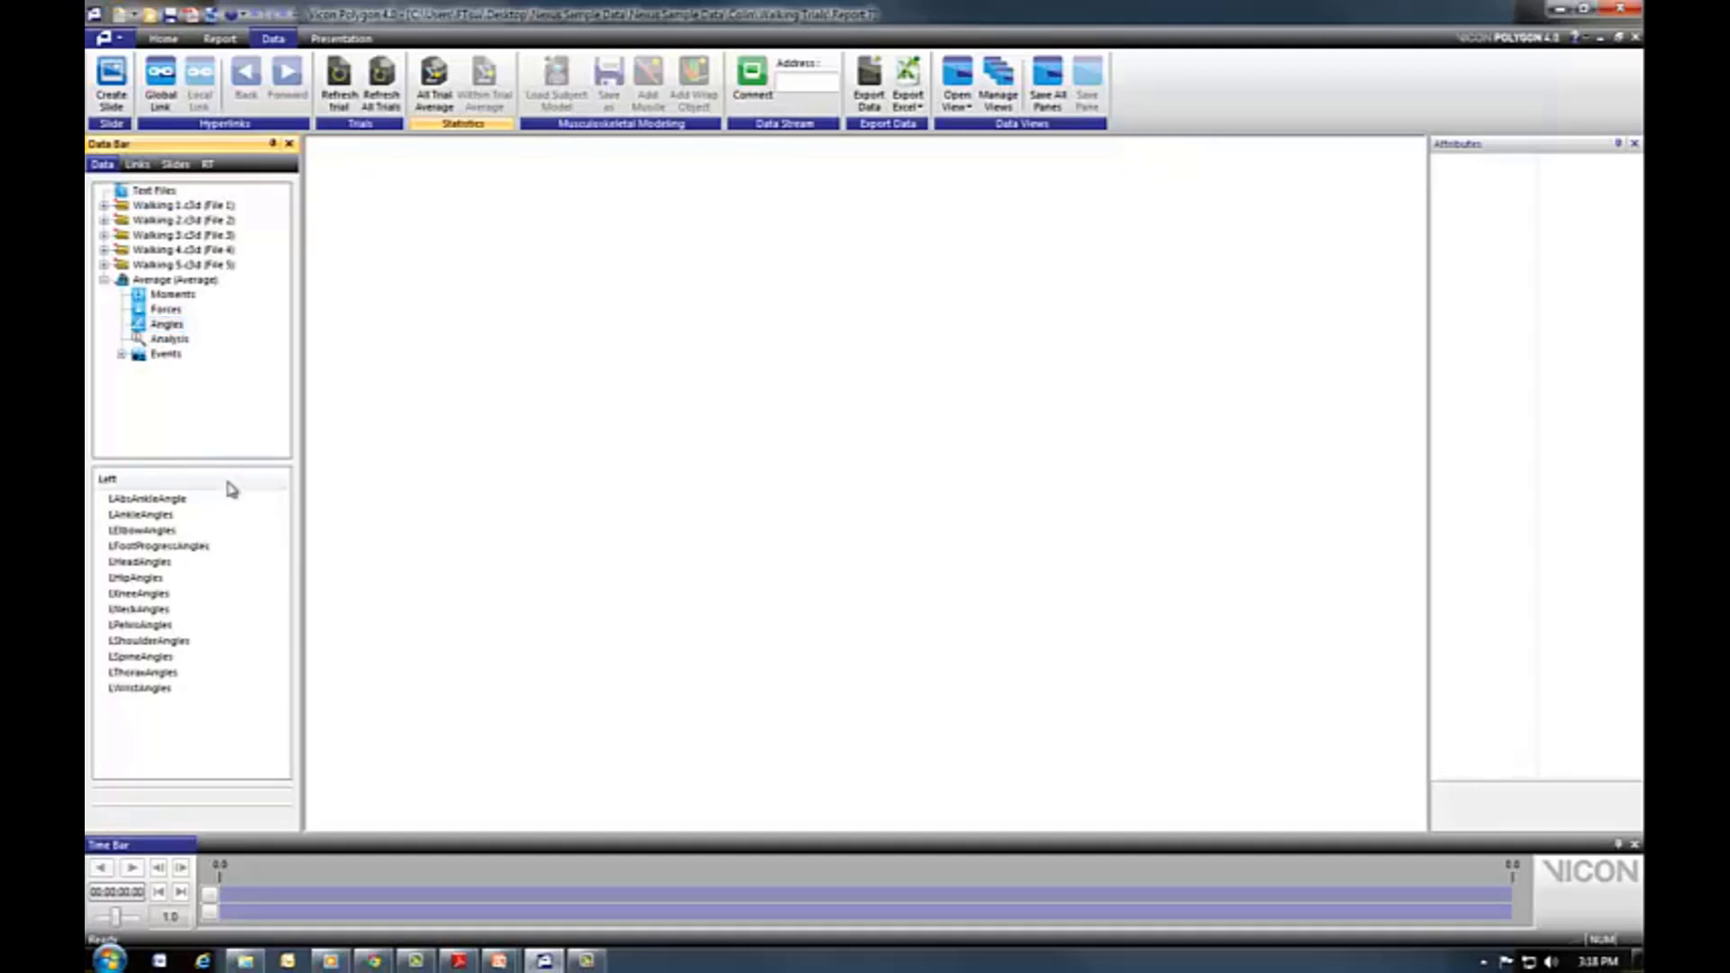
{"action": "right_click", "coordinate": [135, 596]}
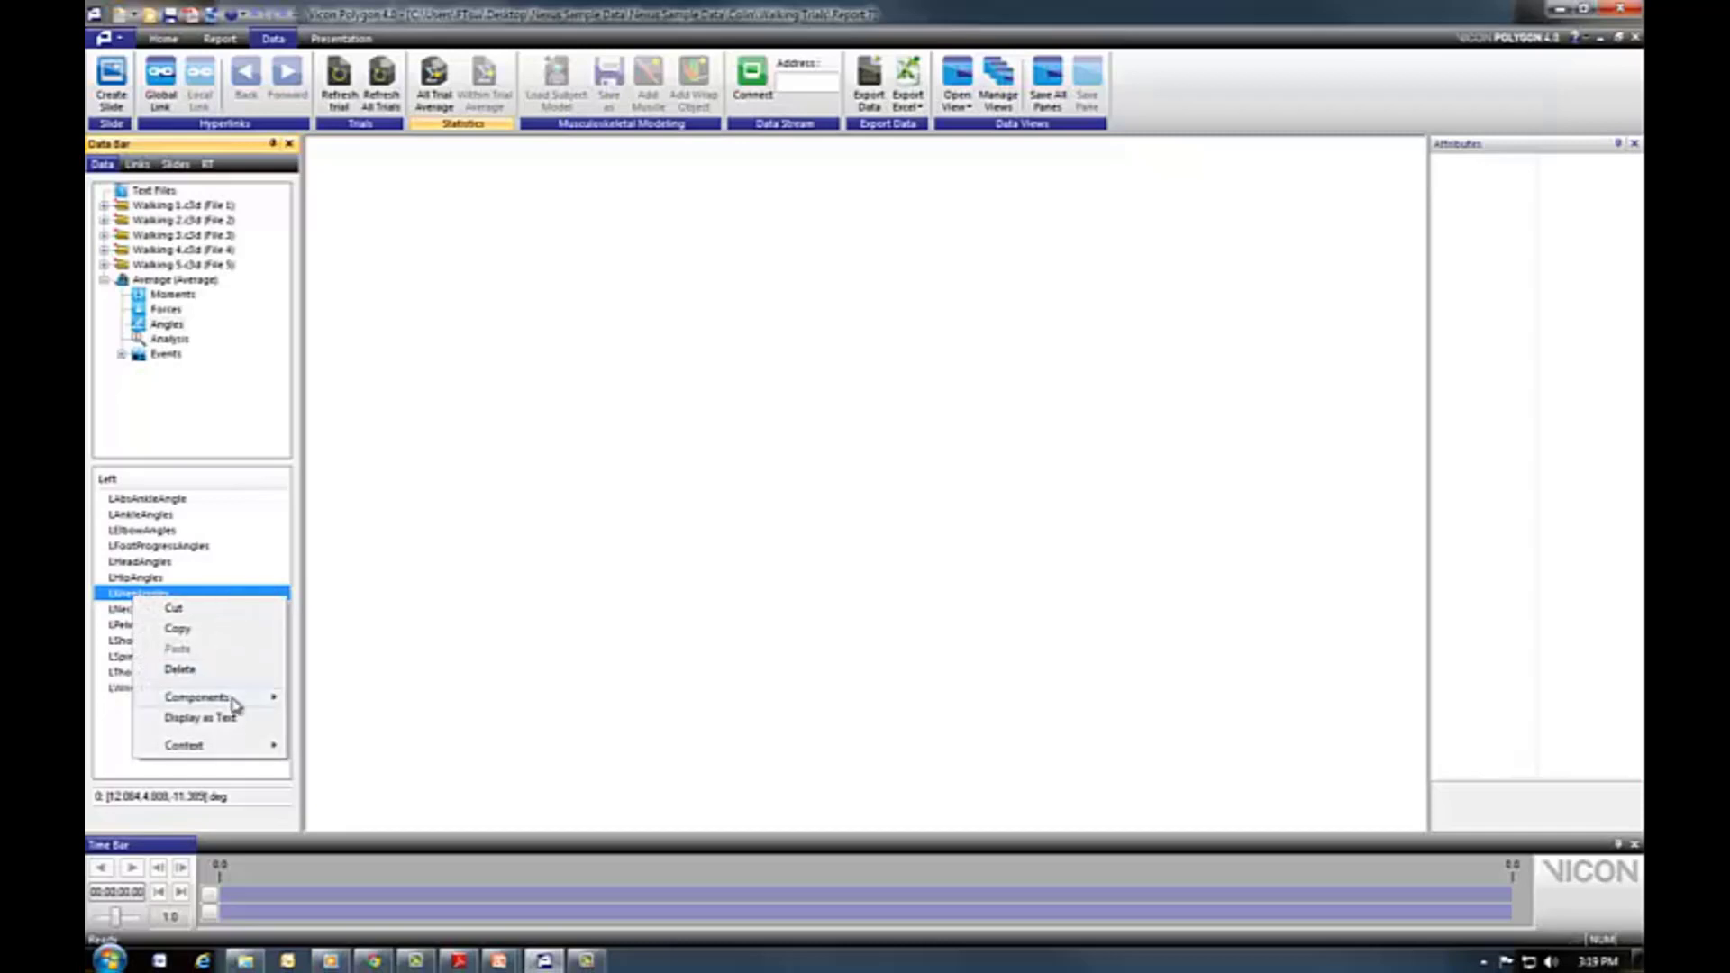
{"action": "mouse_move", "coordinate": [232, 699]}
{"action": "left_click", "coordinate": [326, 698]}
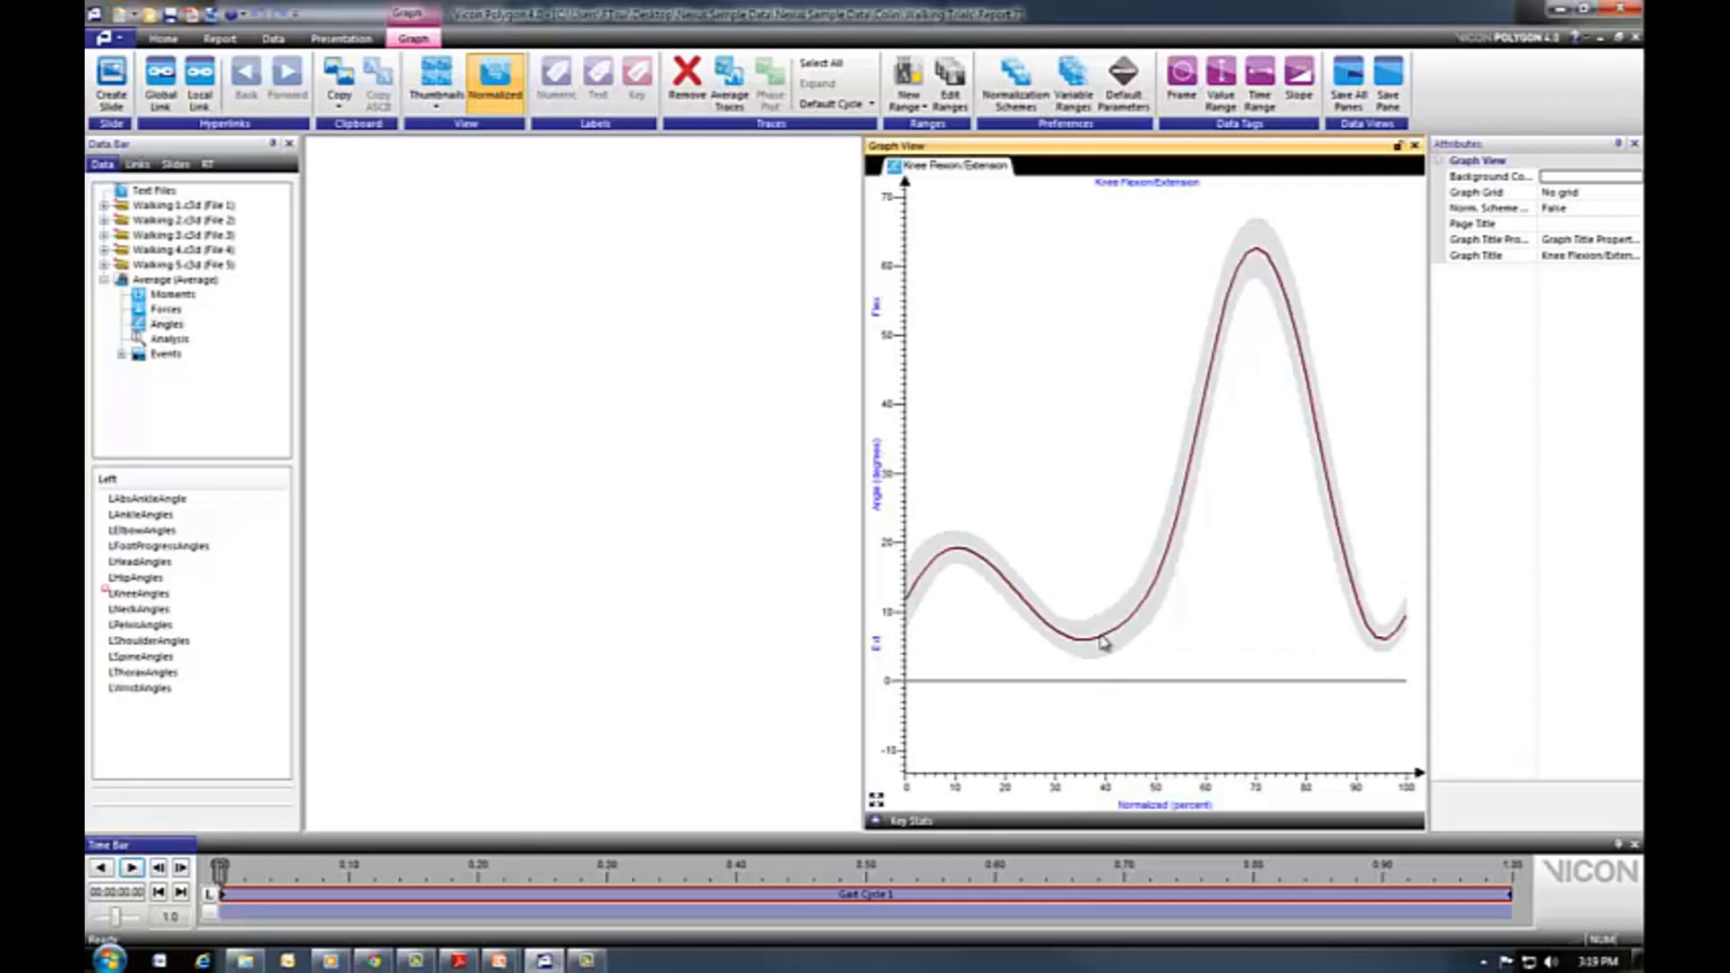
{"action": "mouse_move", "coordinate": [1101, 640]}
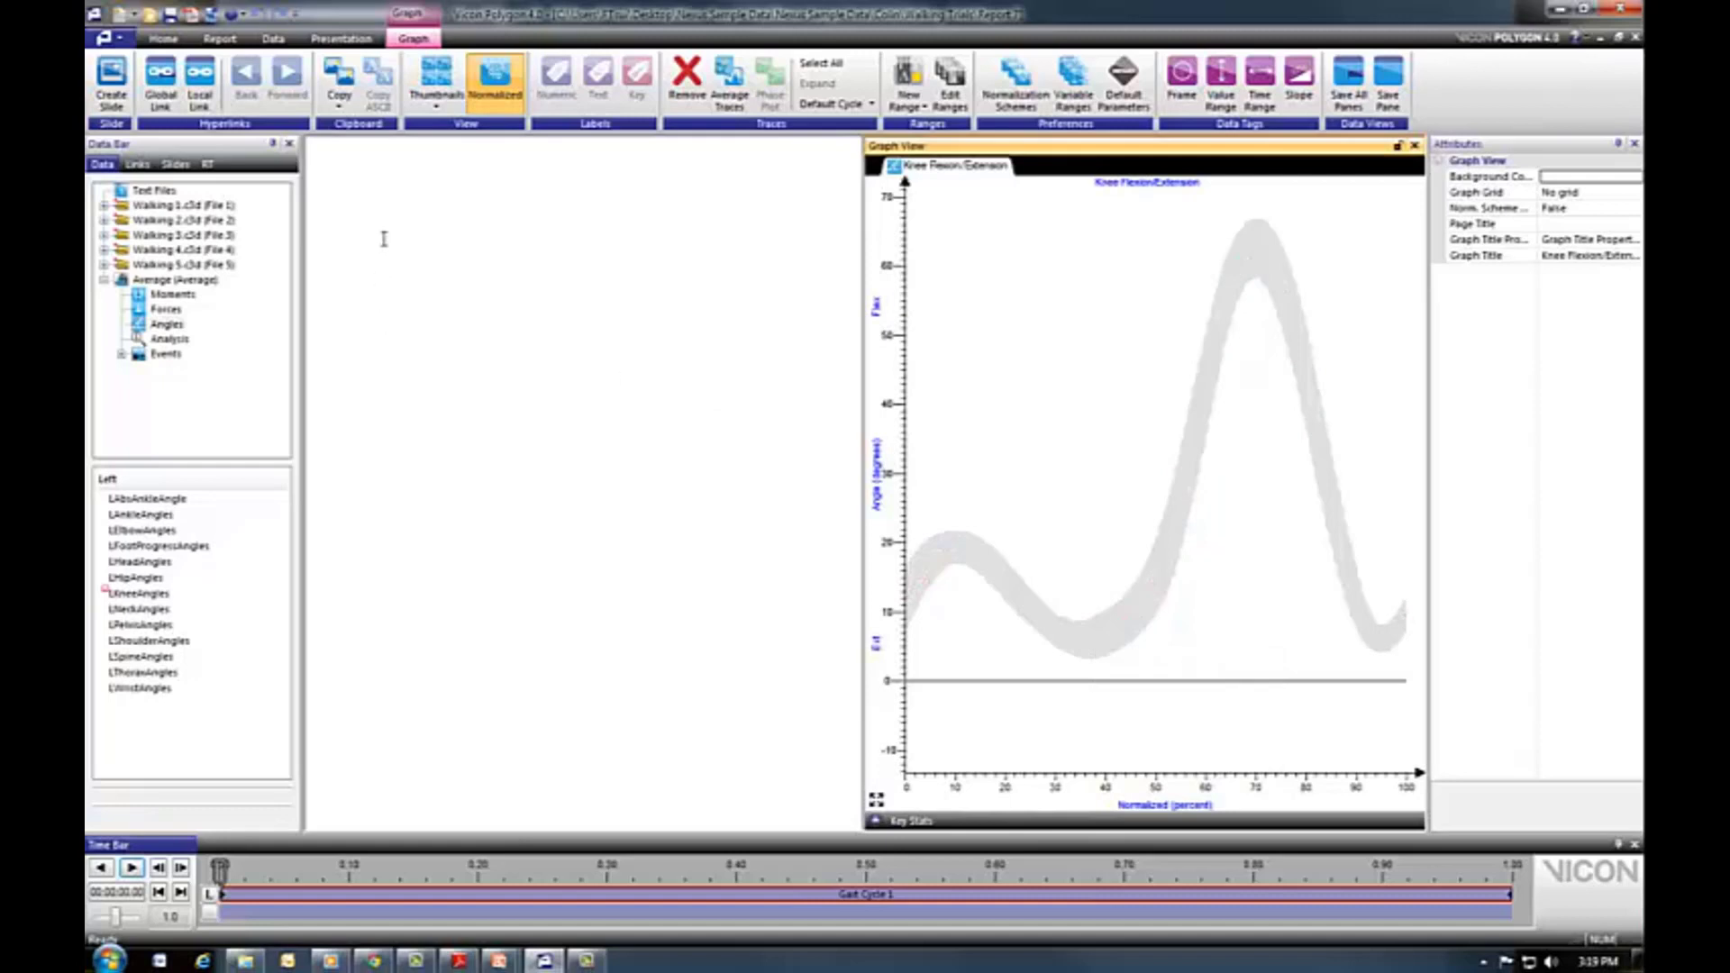
Save the report and export the Average node as Average.pxd in the Templates folder, replacing the existing file.
{"action": "left_click", "coordinate": [171, 17]}
{"action": "left_click", "coordinate": [174, 281]}
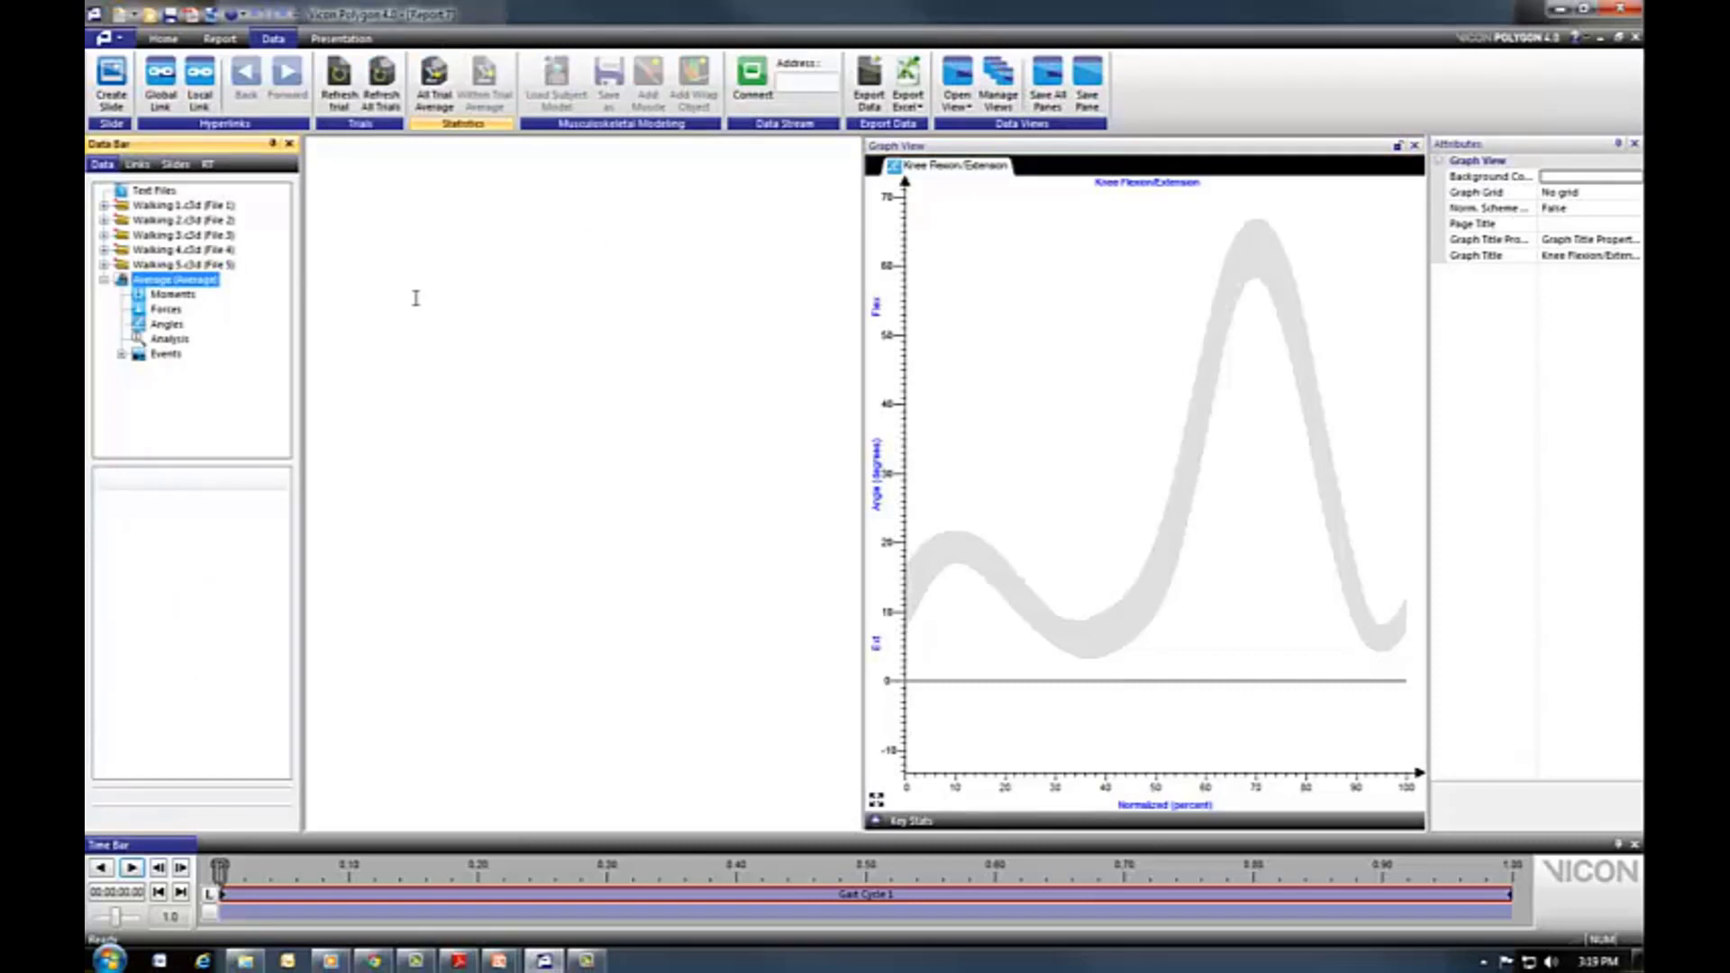
{"action": "left_click", "coordinate": [871, 106]}
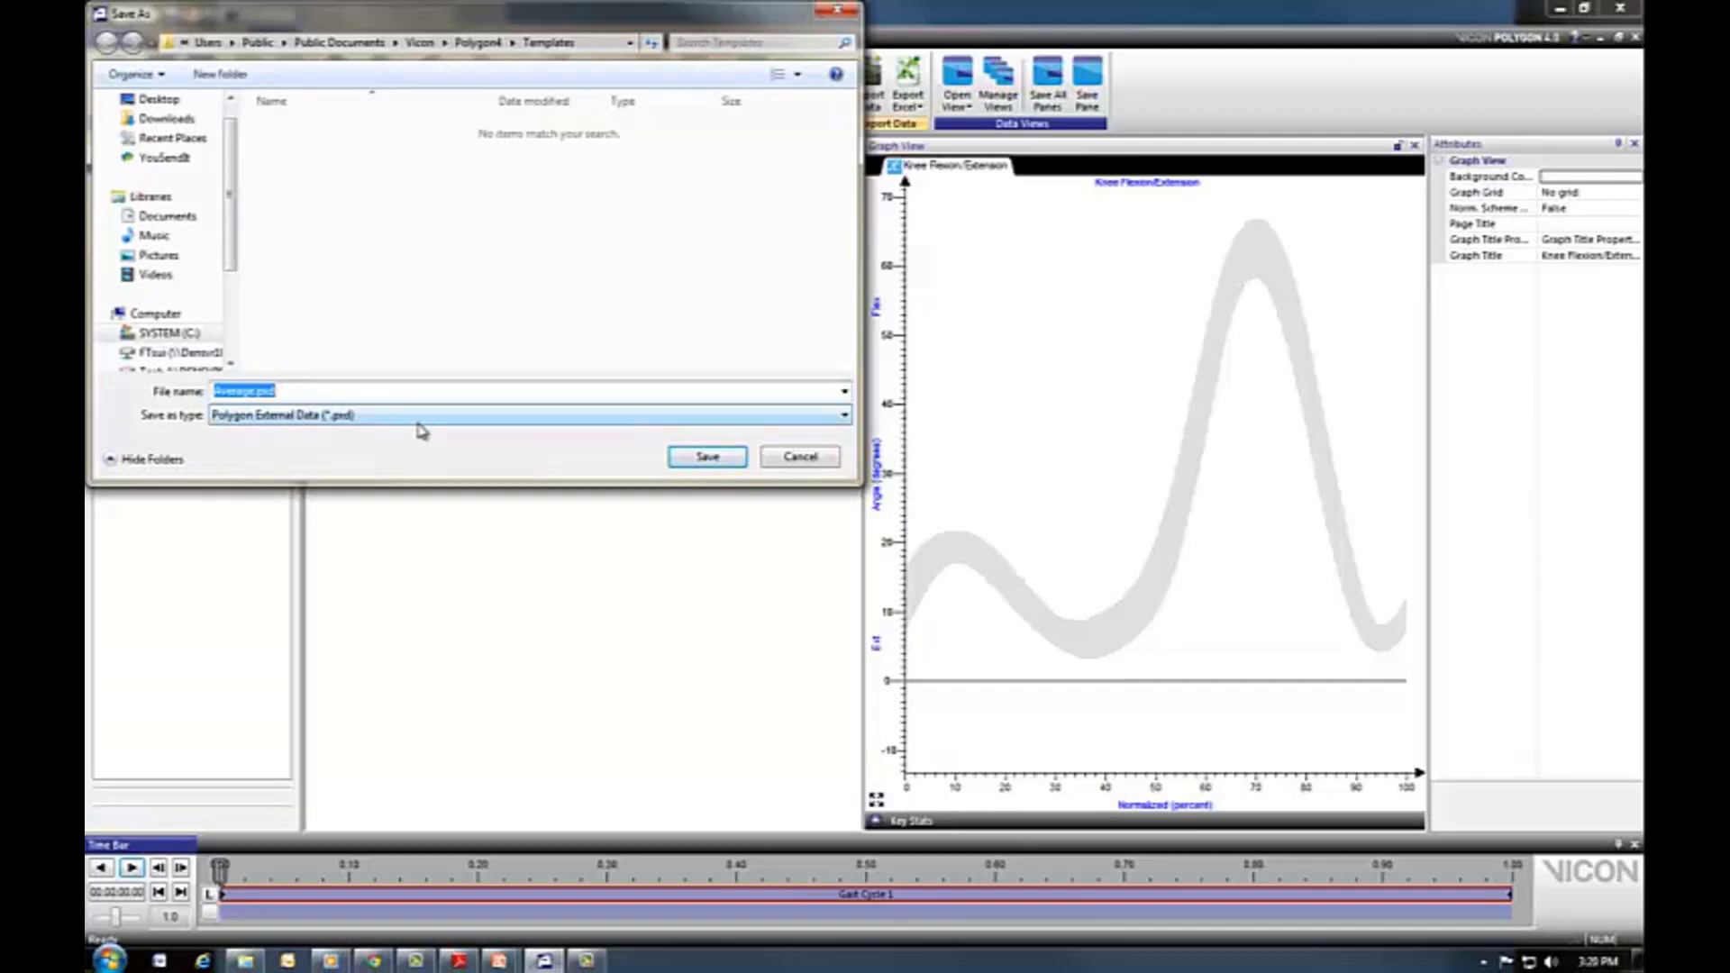
{"action": "left_click", "coordinate": [737, 457]}
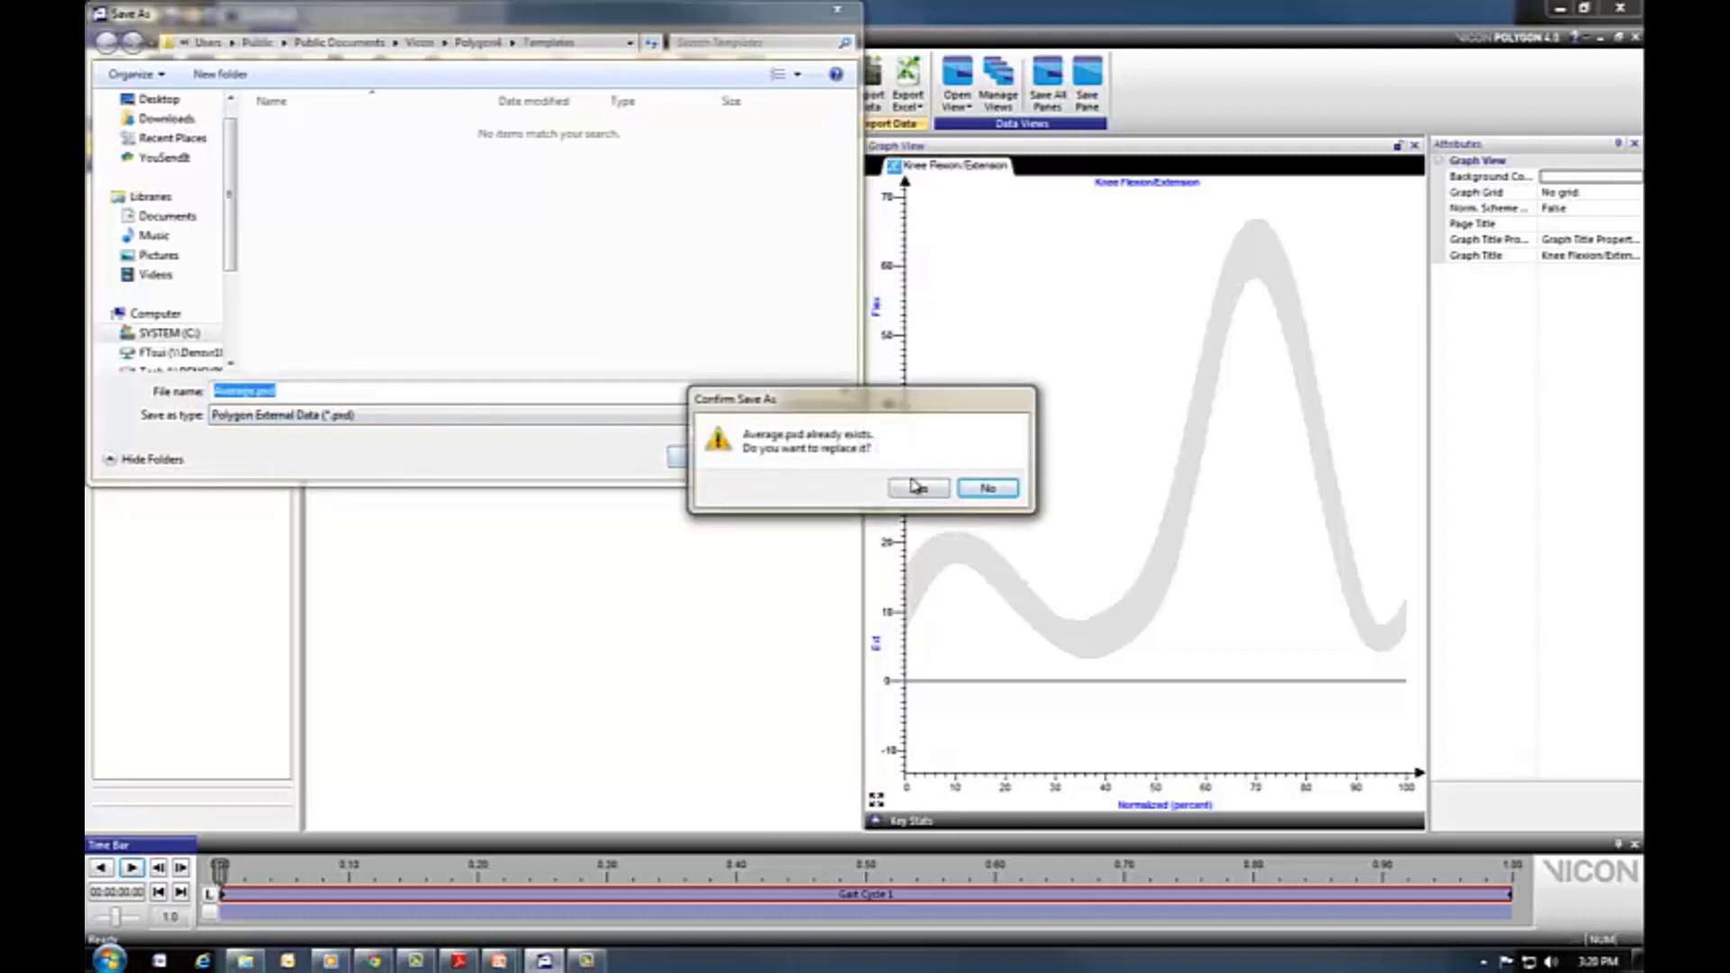
{"action": "left_click", "coordinate": [908, 496]}
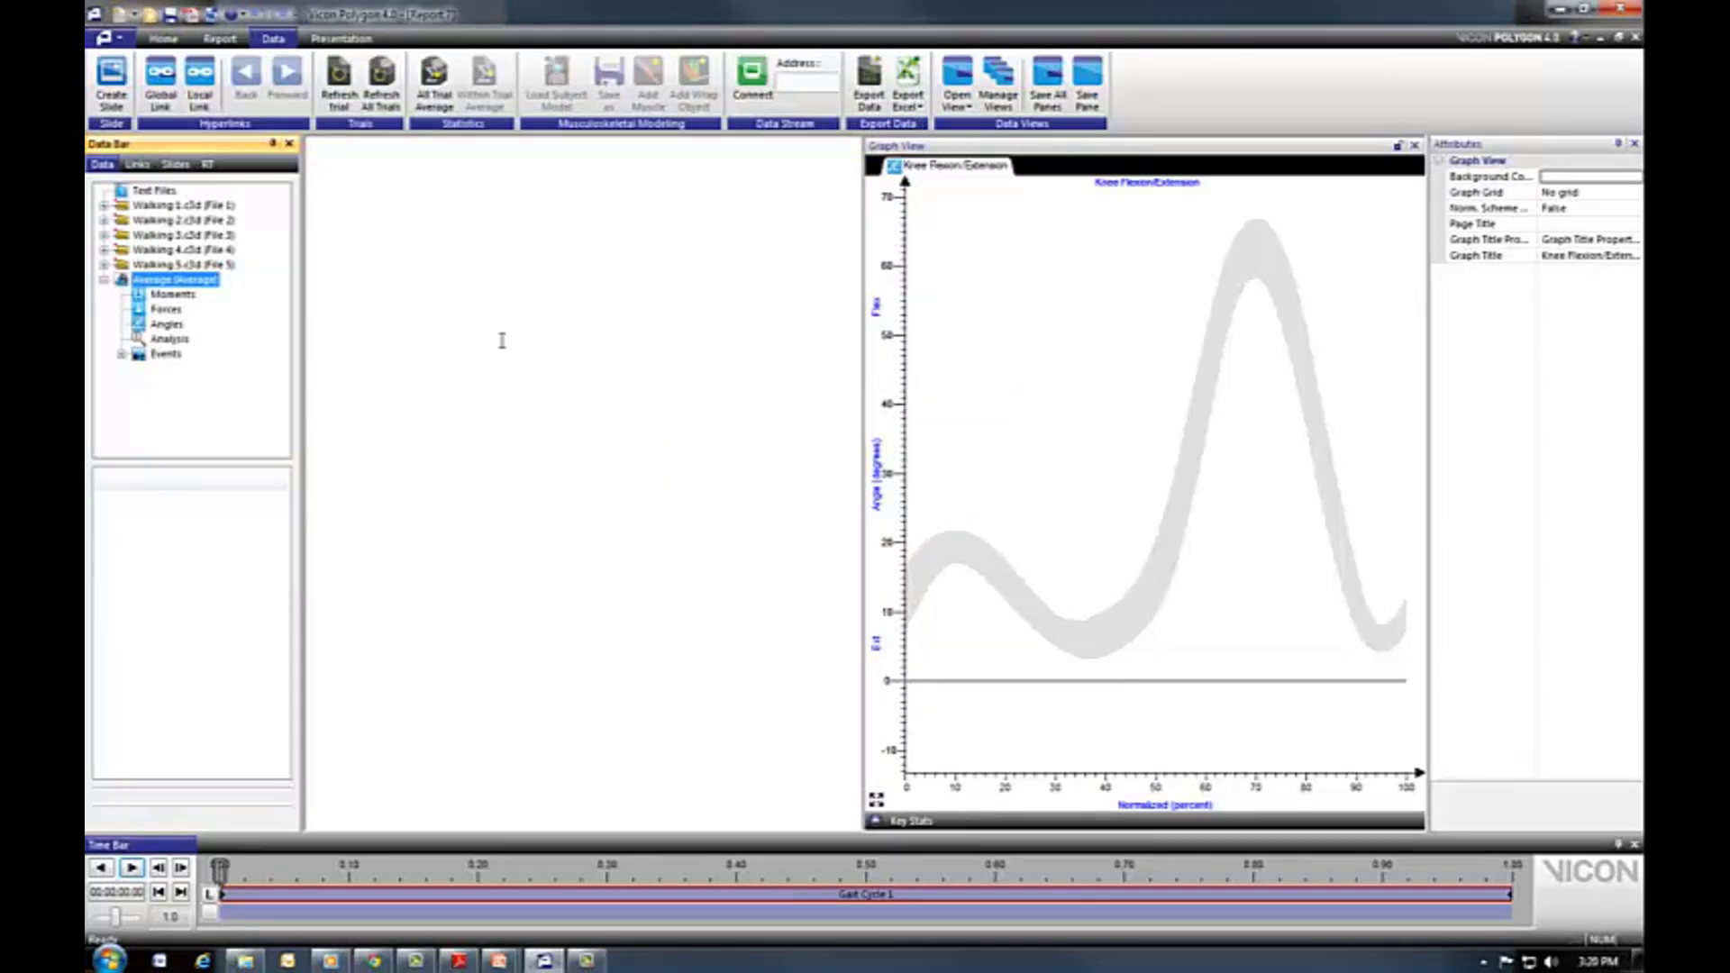
Create another report in the Walking Trials session without a Polygon template and close the data management window.
{"action": "left_click", "coordinate": [167, 39]}
{"action": "left_click", "coordinate": [126, 82]}
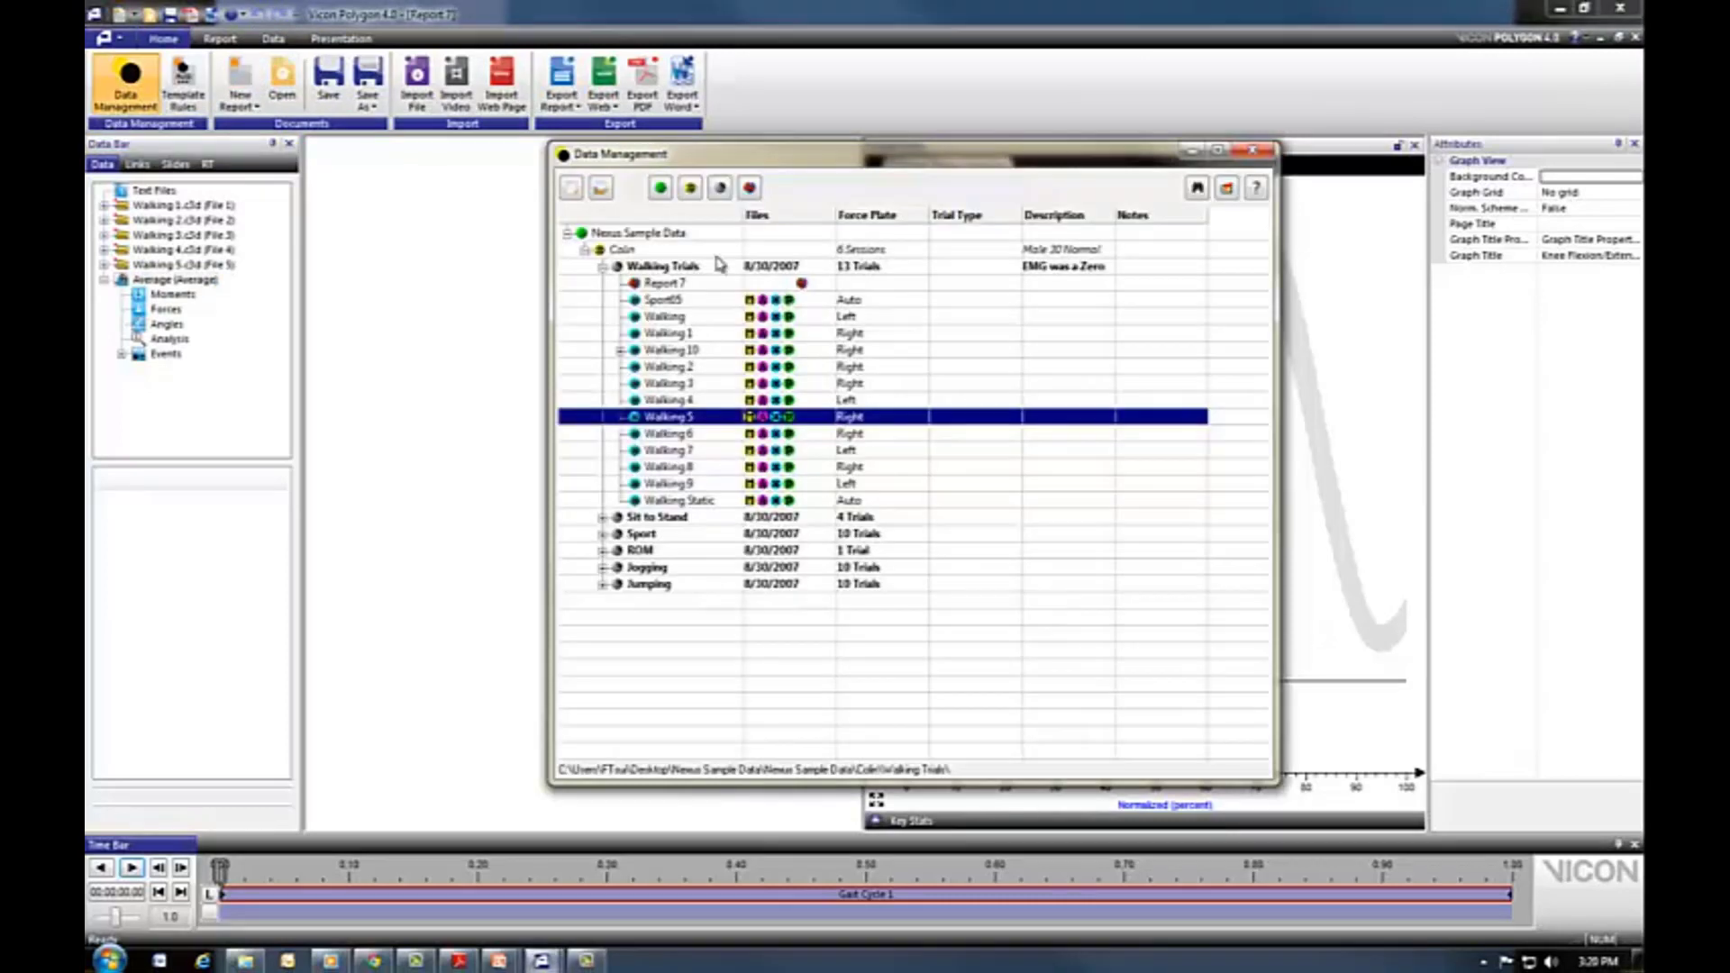
{"action": "left_click", "coordinate": [700, 268]}
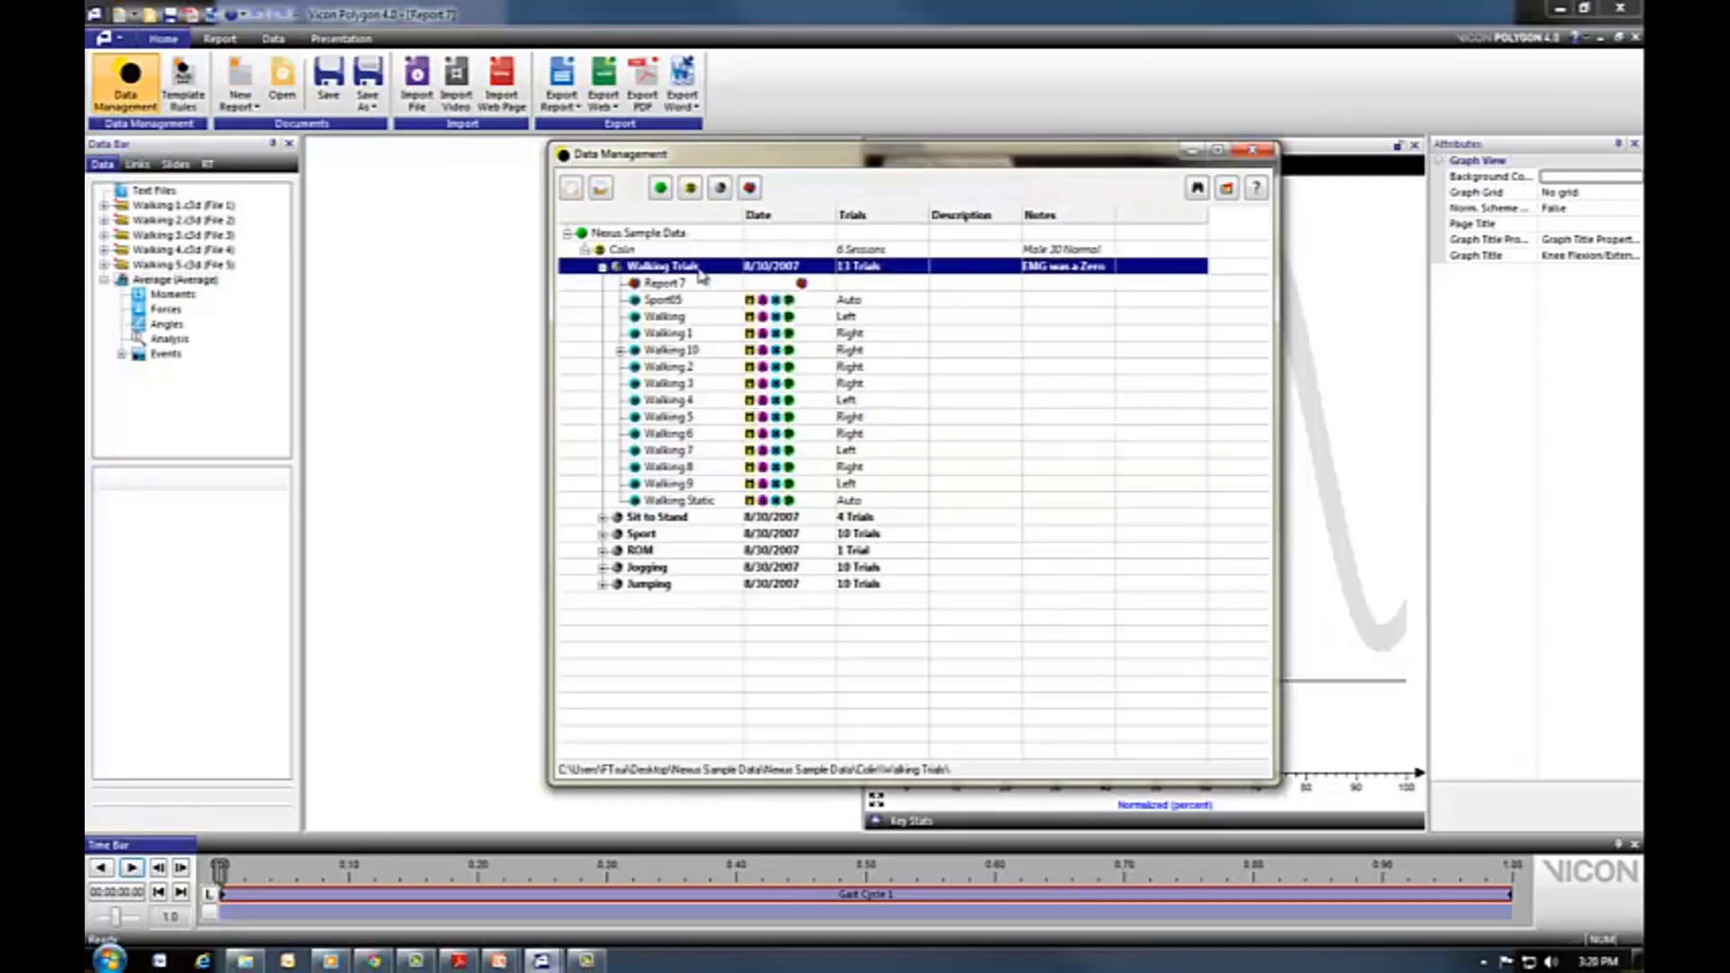
{"action": "left_click", "coordinate": [748, 188]}
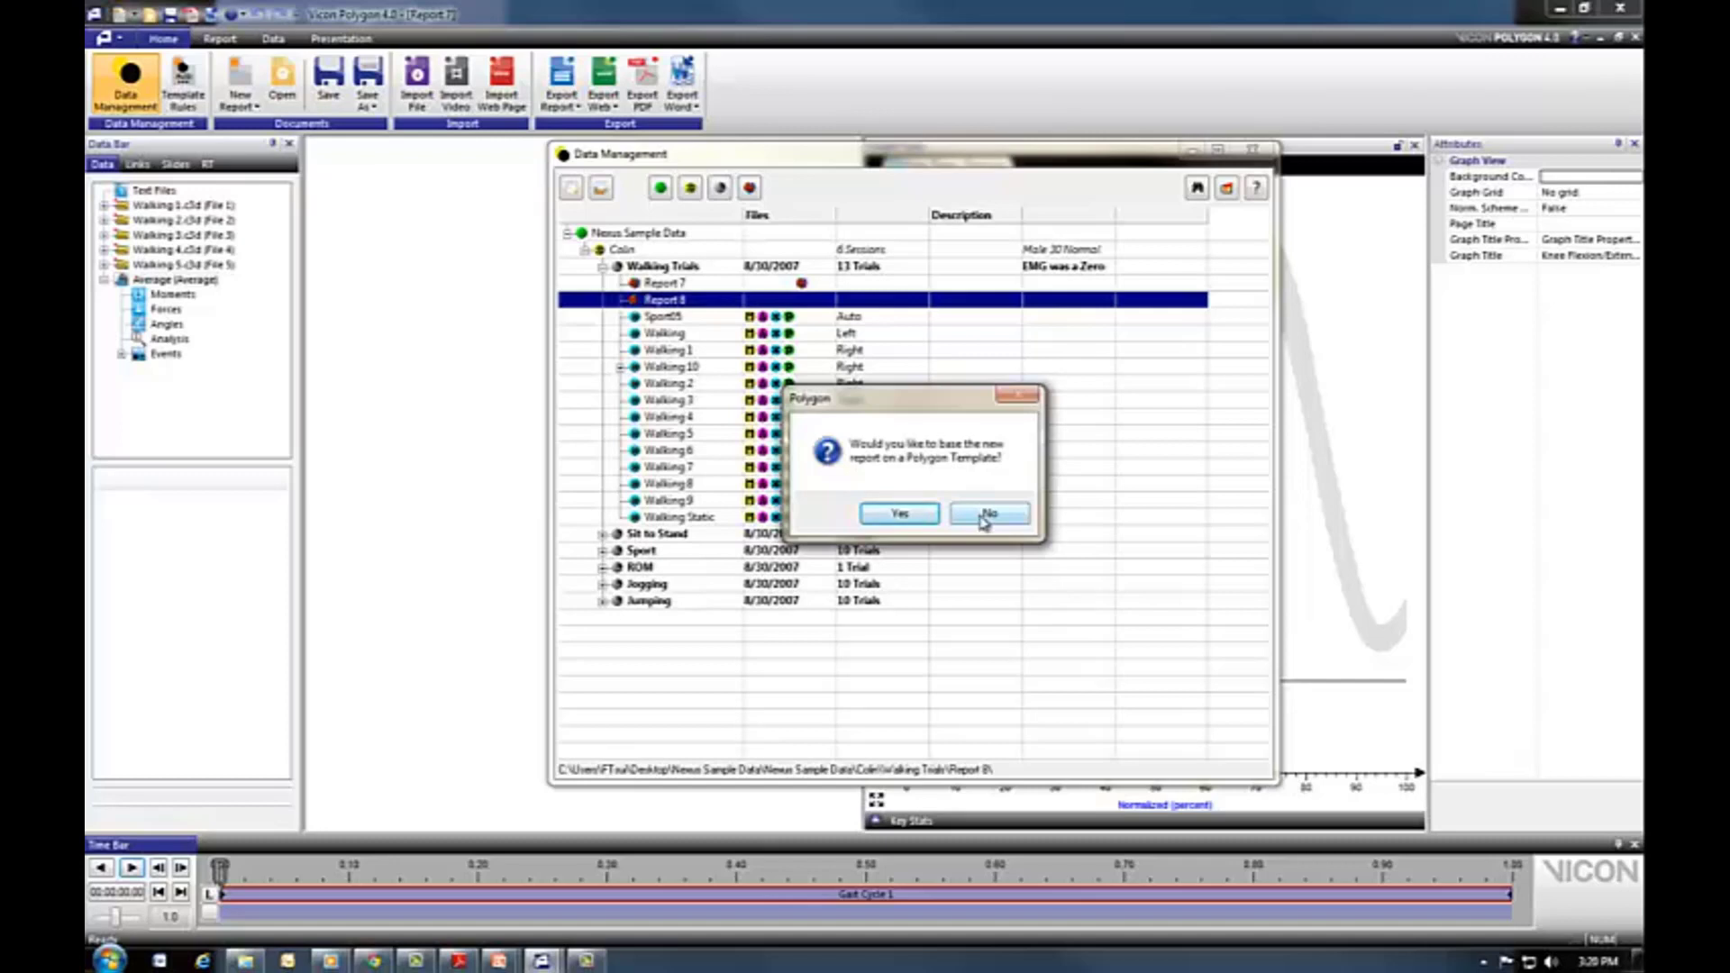
{"action": "left_click", "coordinate": [983, 520]}
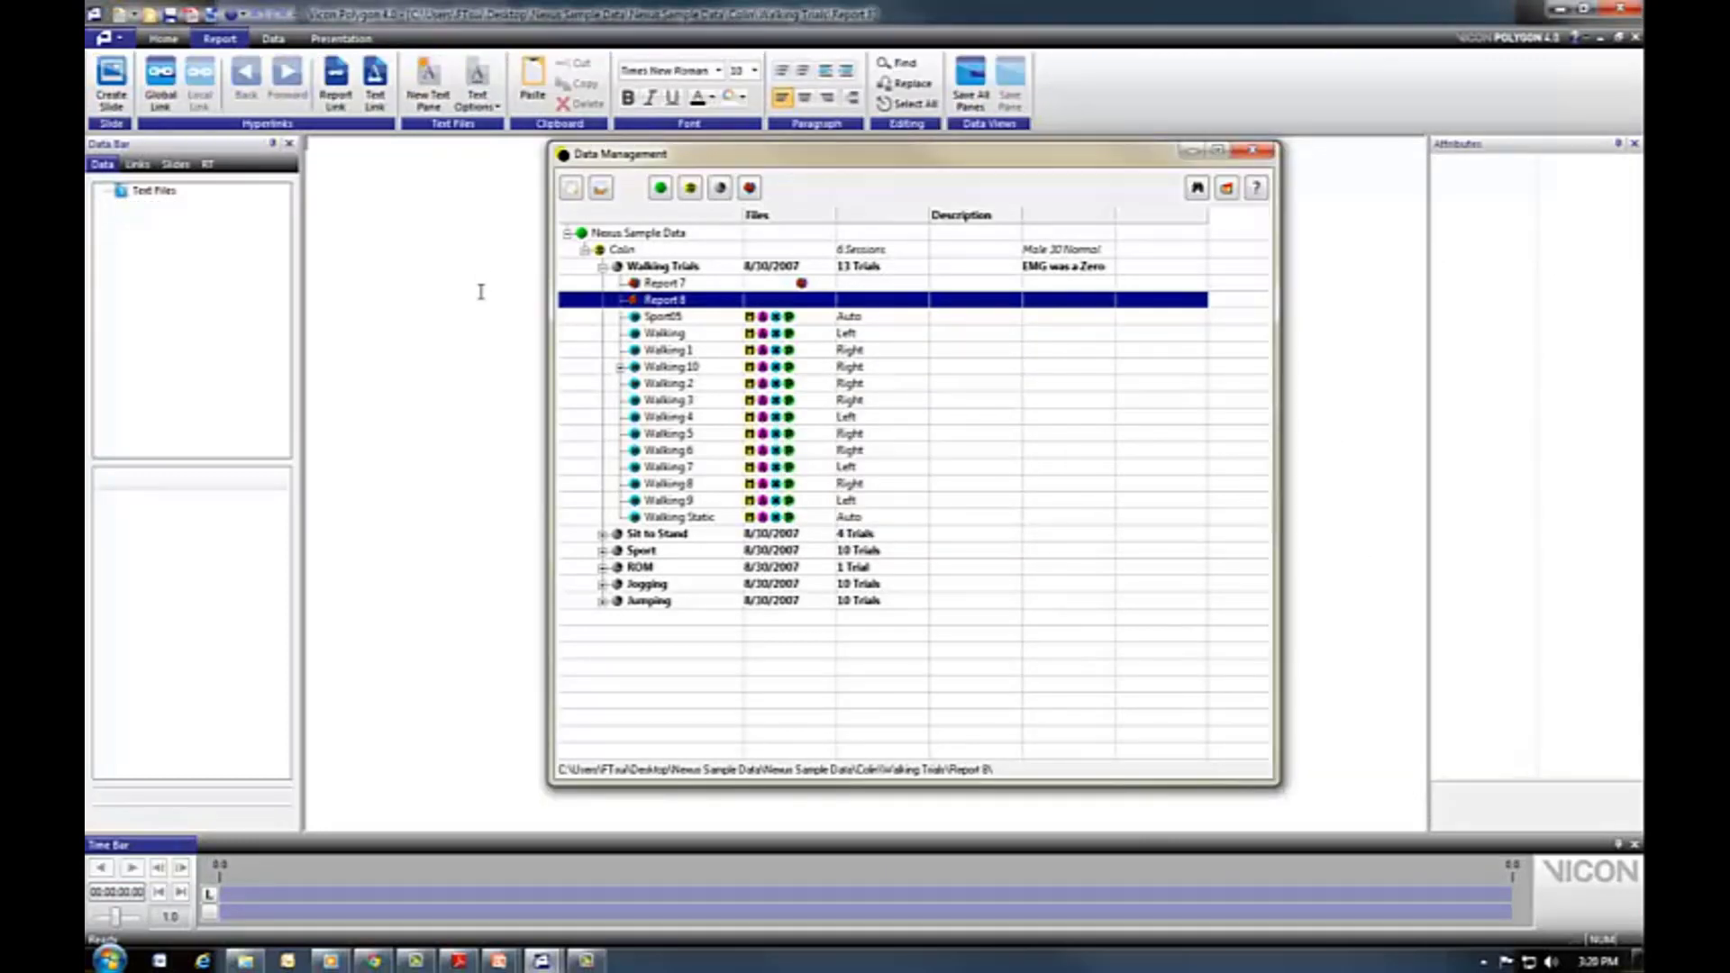
{"action": "left_click", "coordinate": [163, 38]}
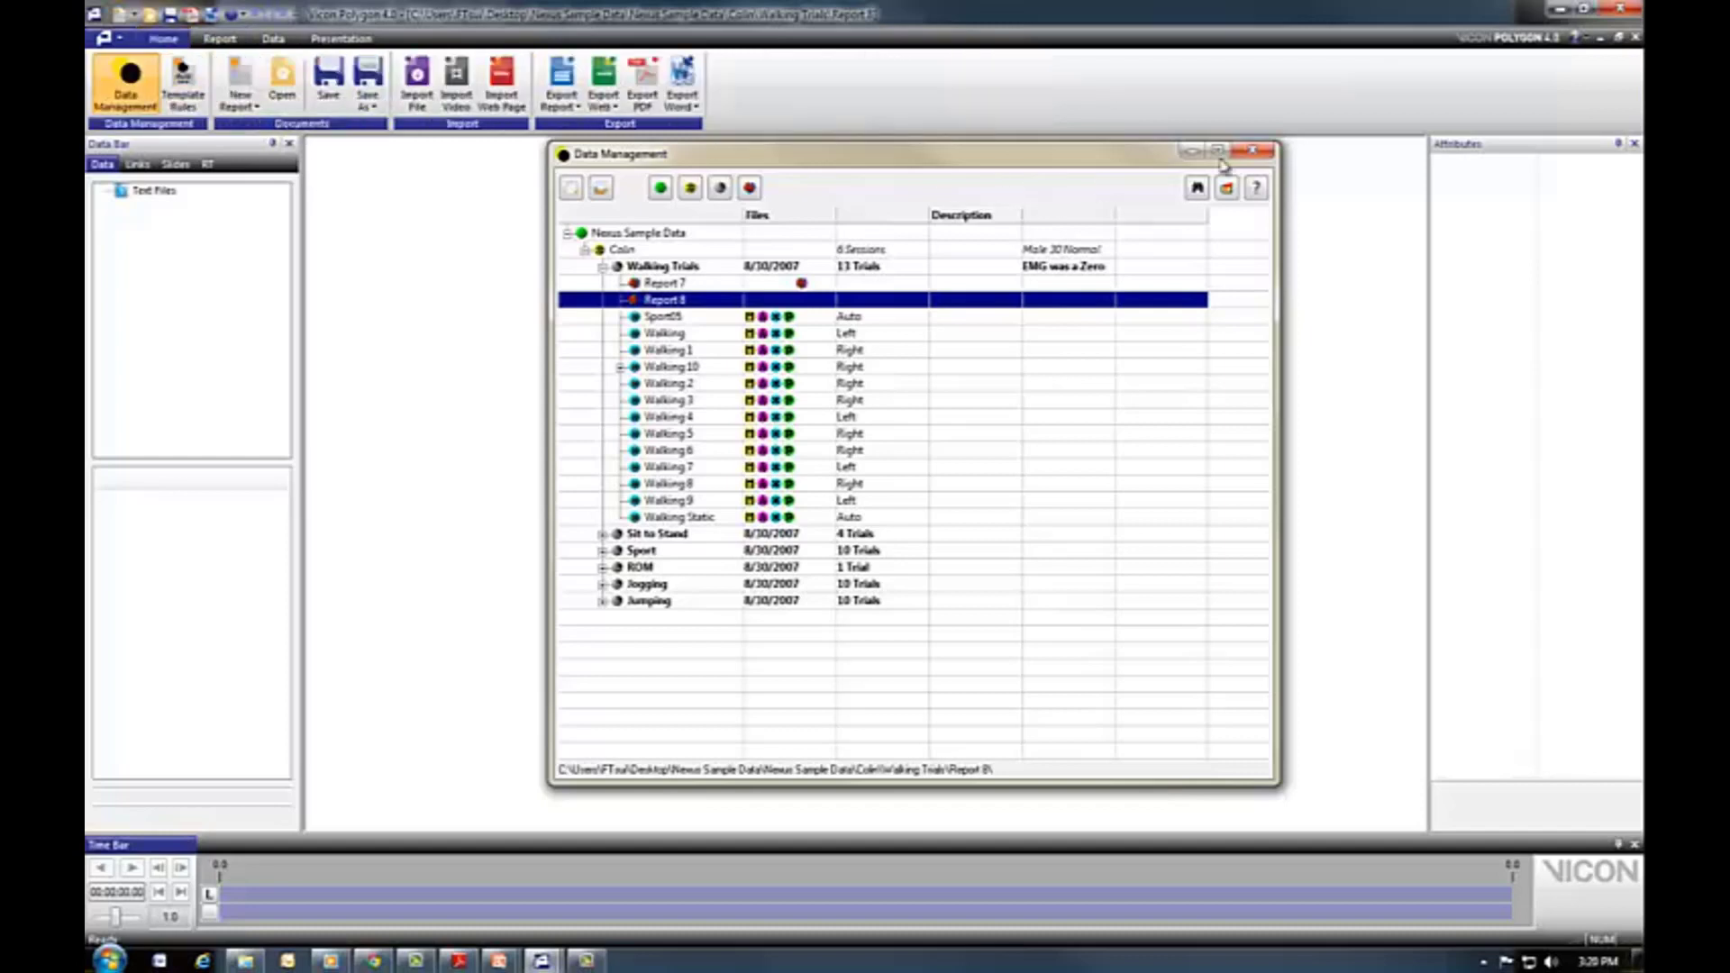
{"action": "left_click", "coordinate": [1251, 150]}
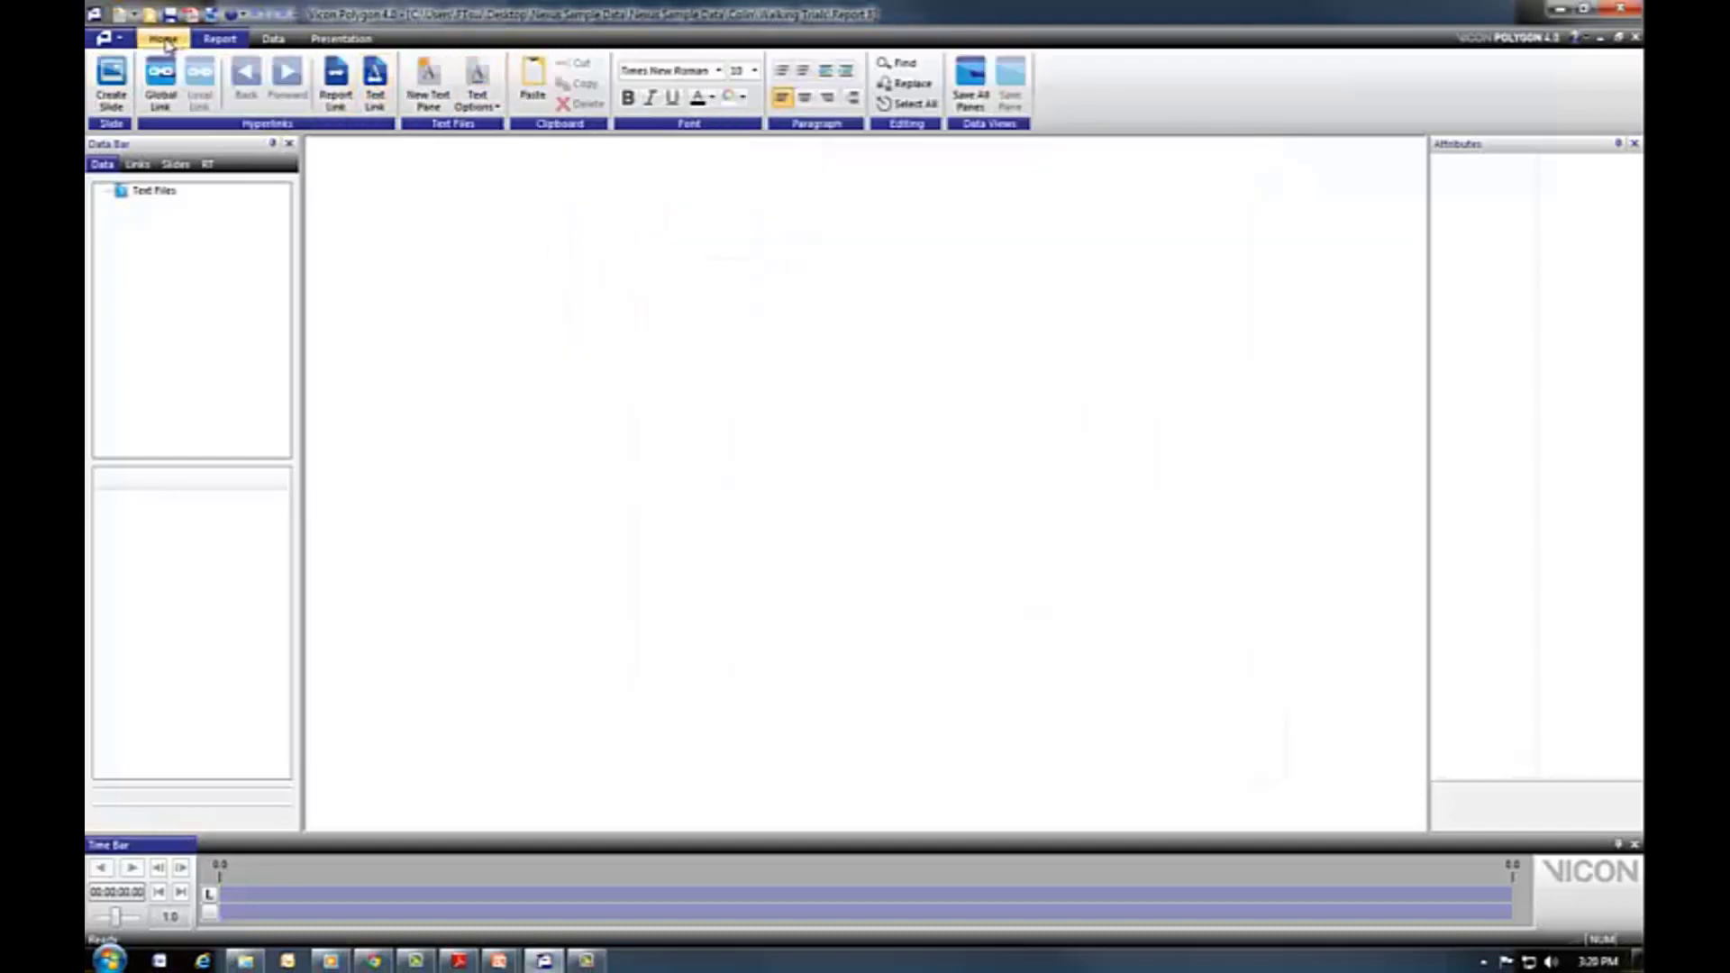
Import Average.pxd from the Templates folder into the report as Polygon External Data.
{"action": "left_click", "coordinate": [164, 40]}
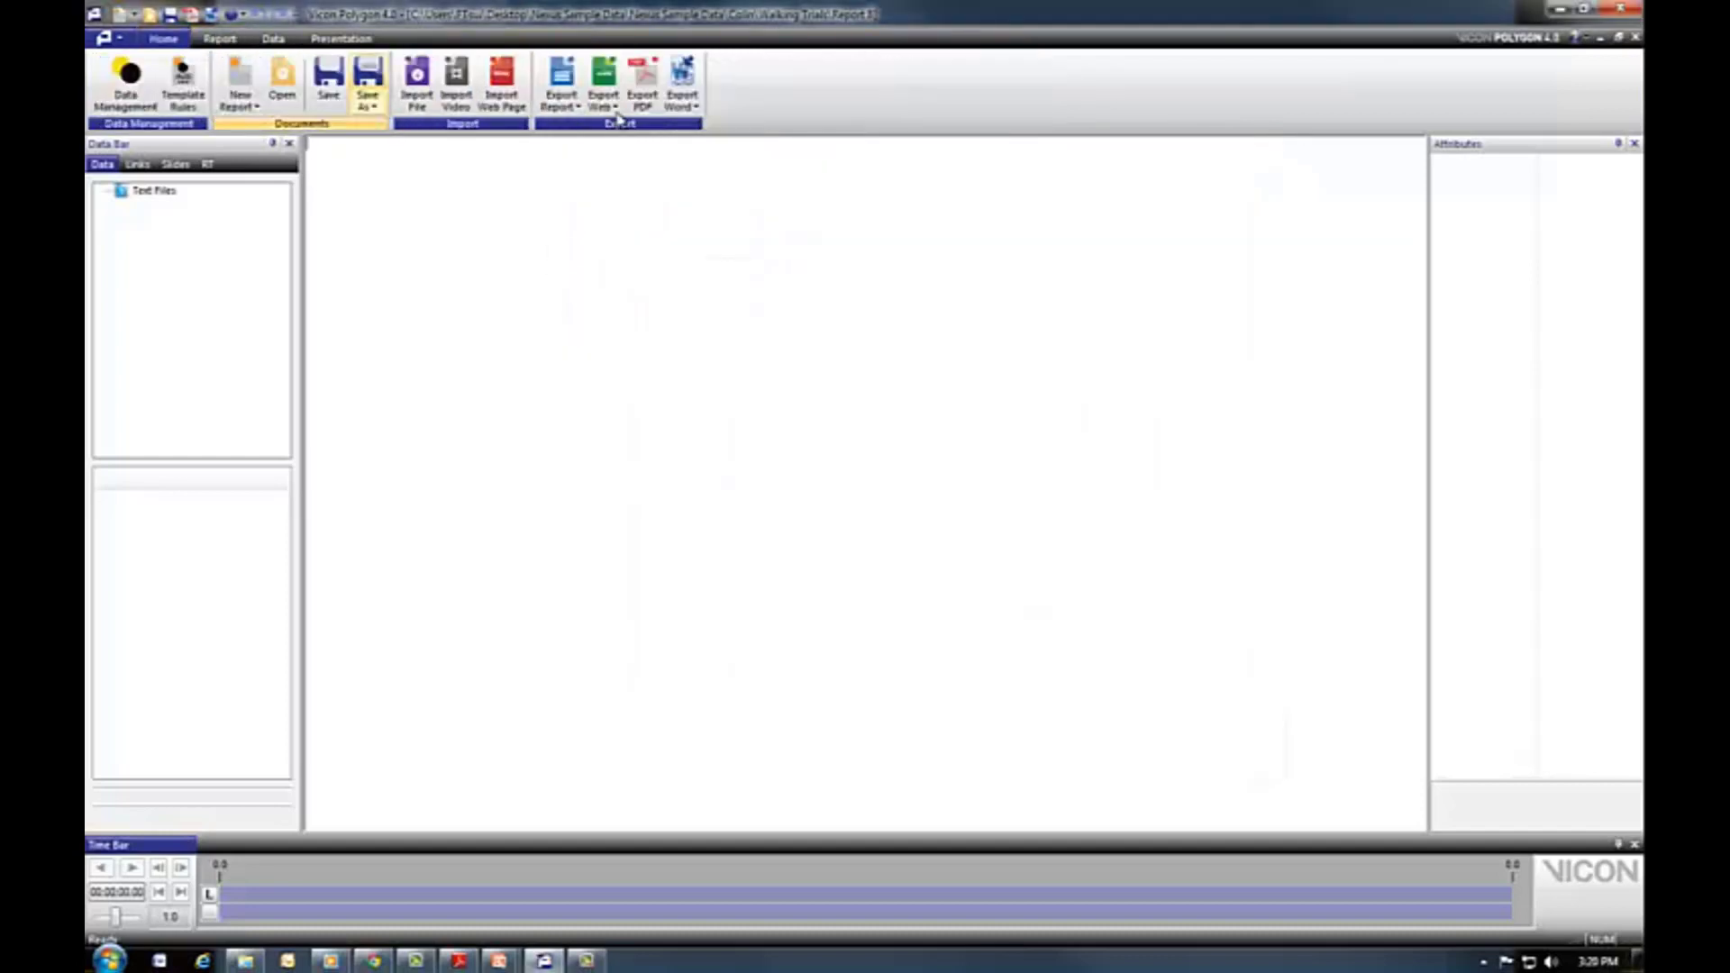
{"action": "left_click", "coordinate": [418, 99]}
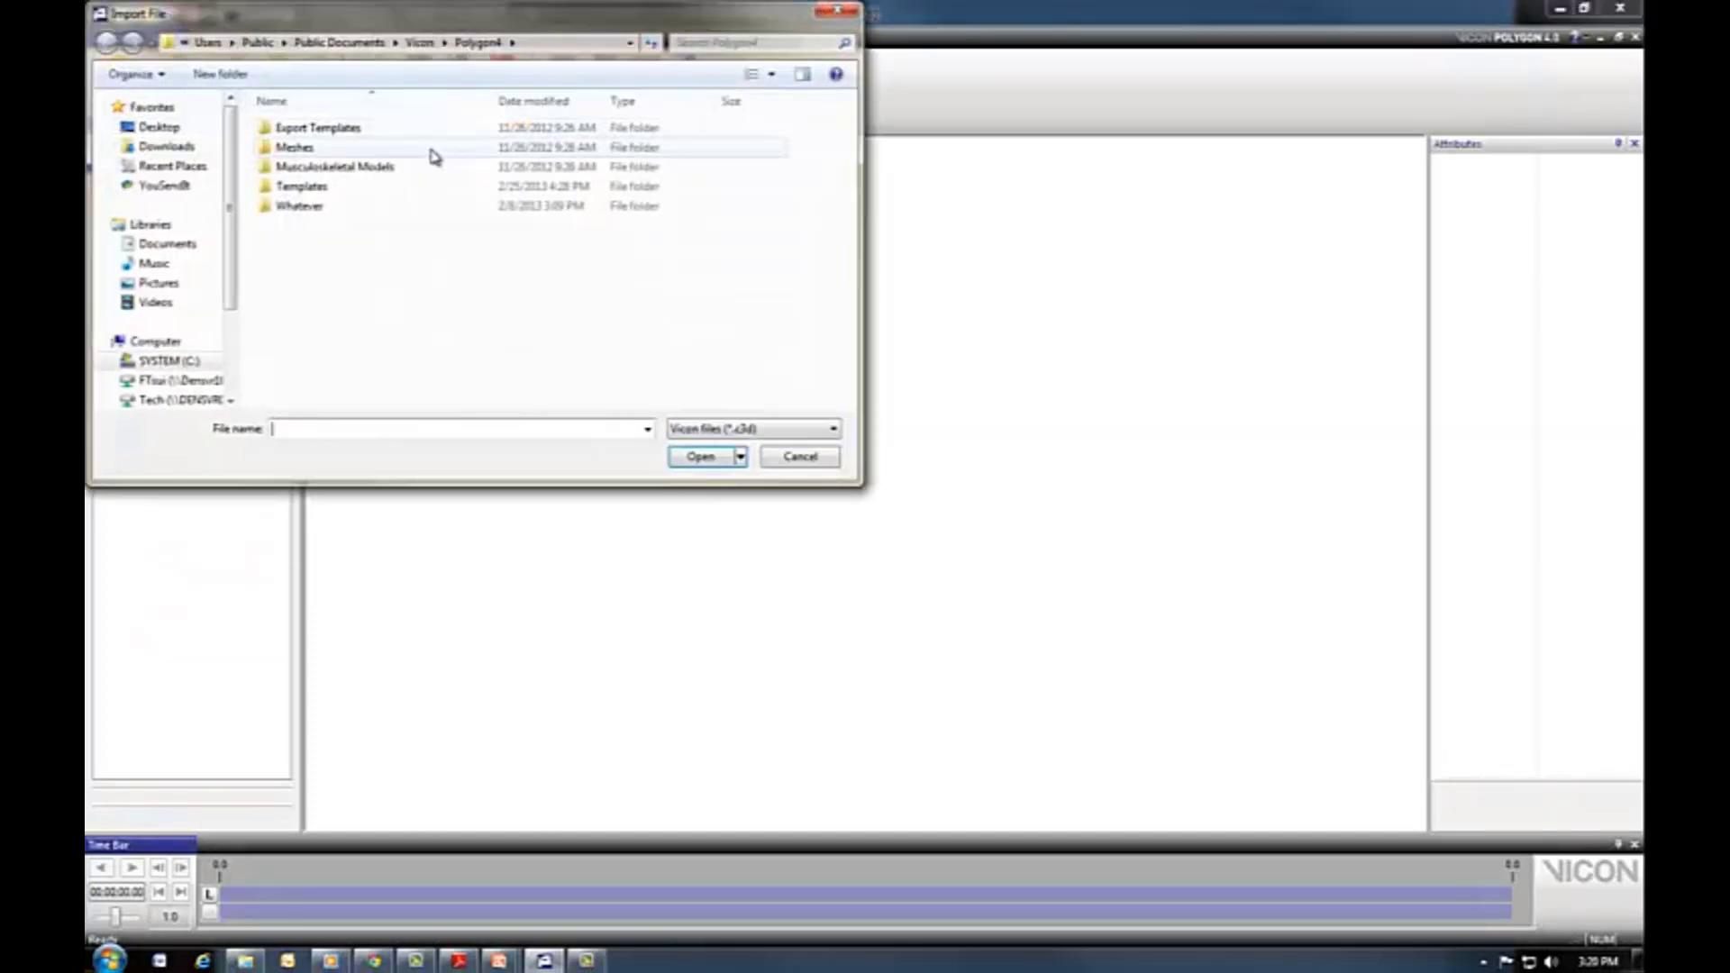
{"action": "double_click", "coordinate": [325, 187]}
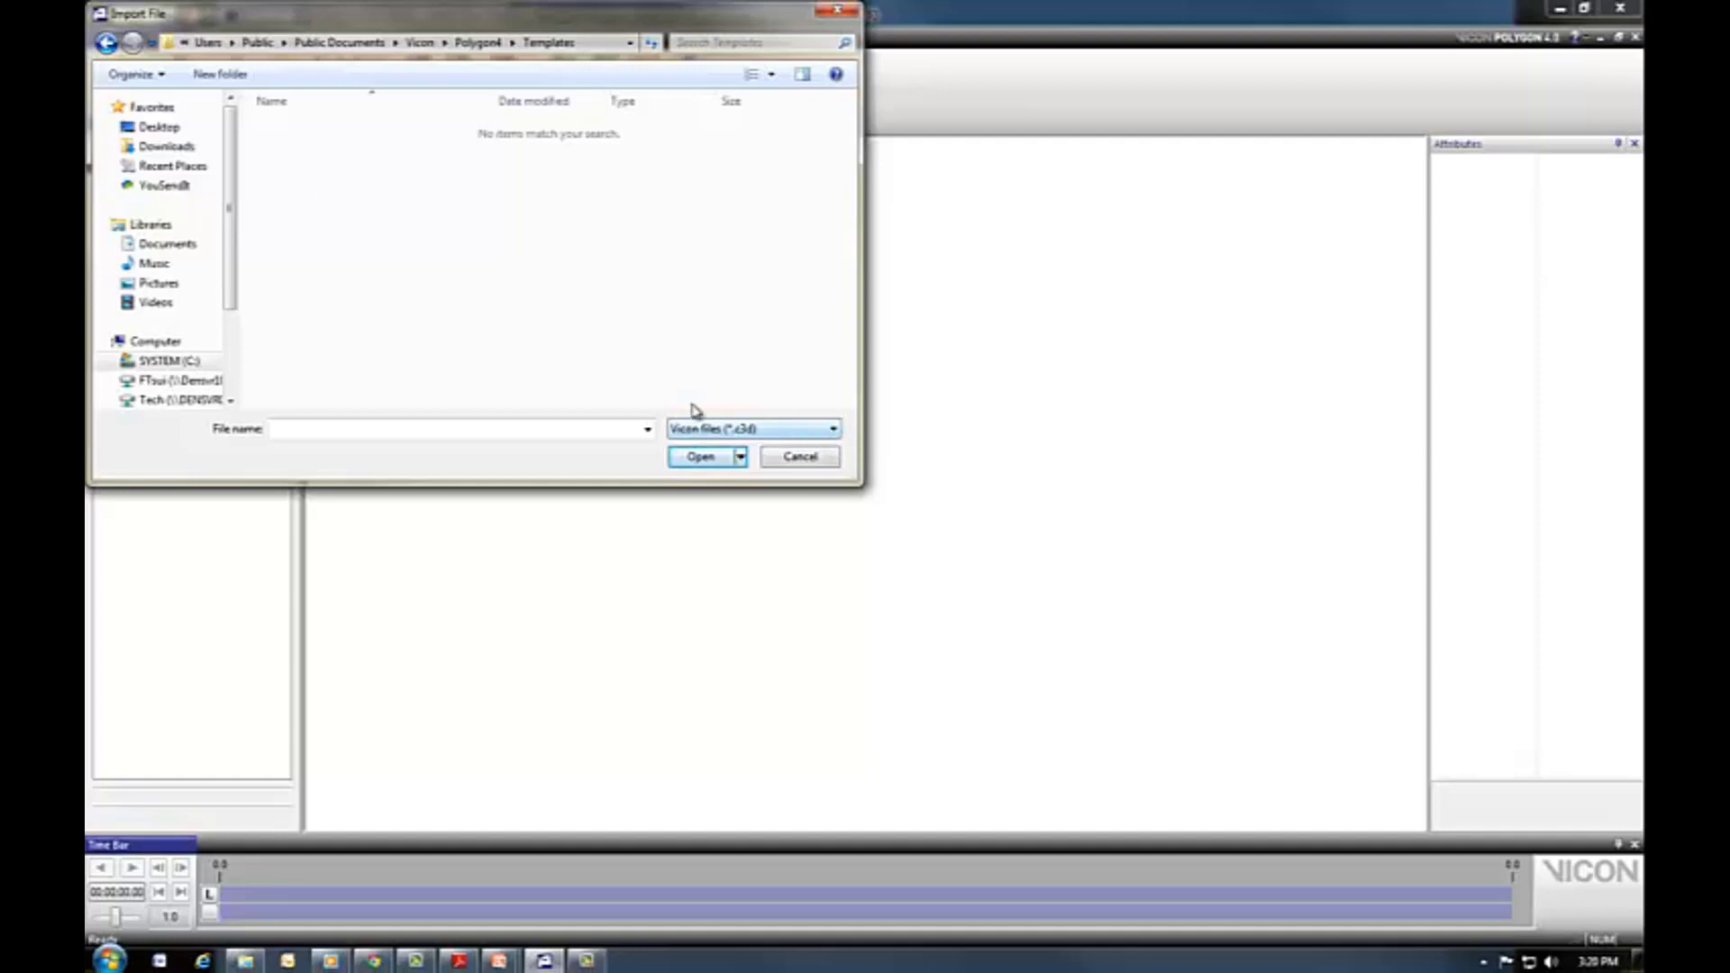
{"action": "left_click", "coordinate": [831, 431]}
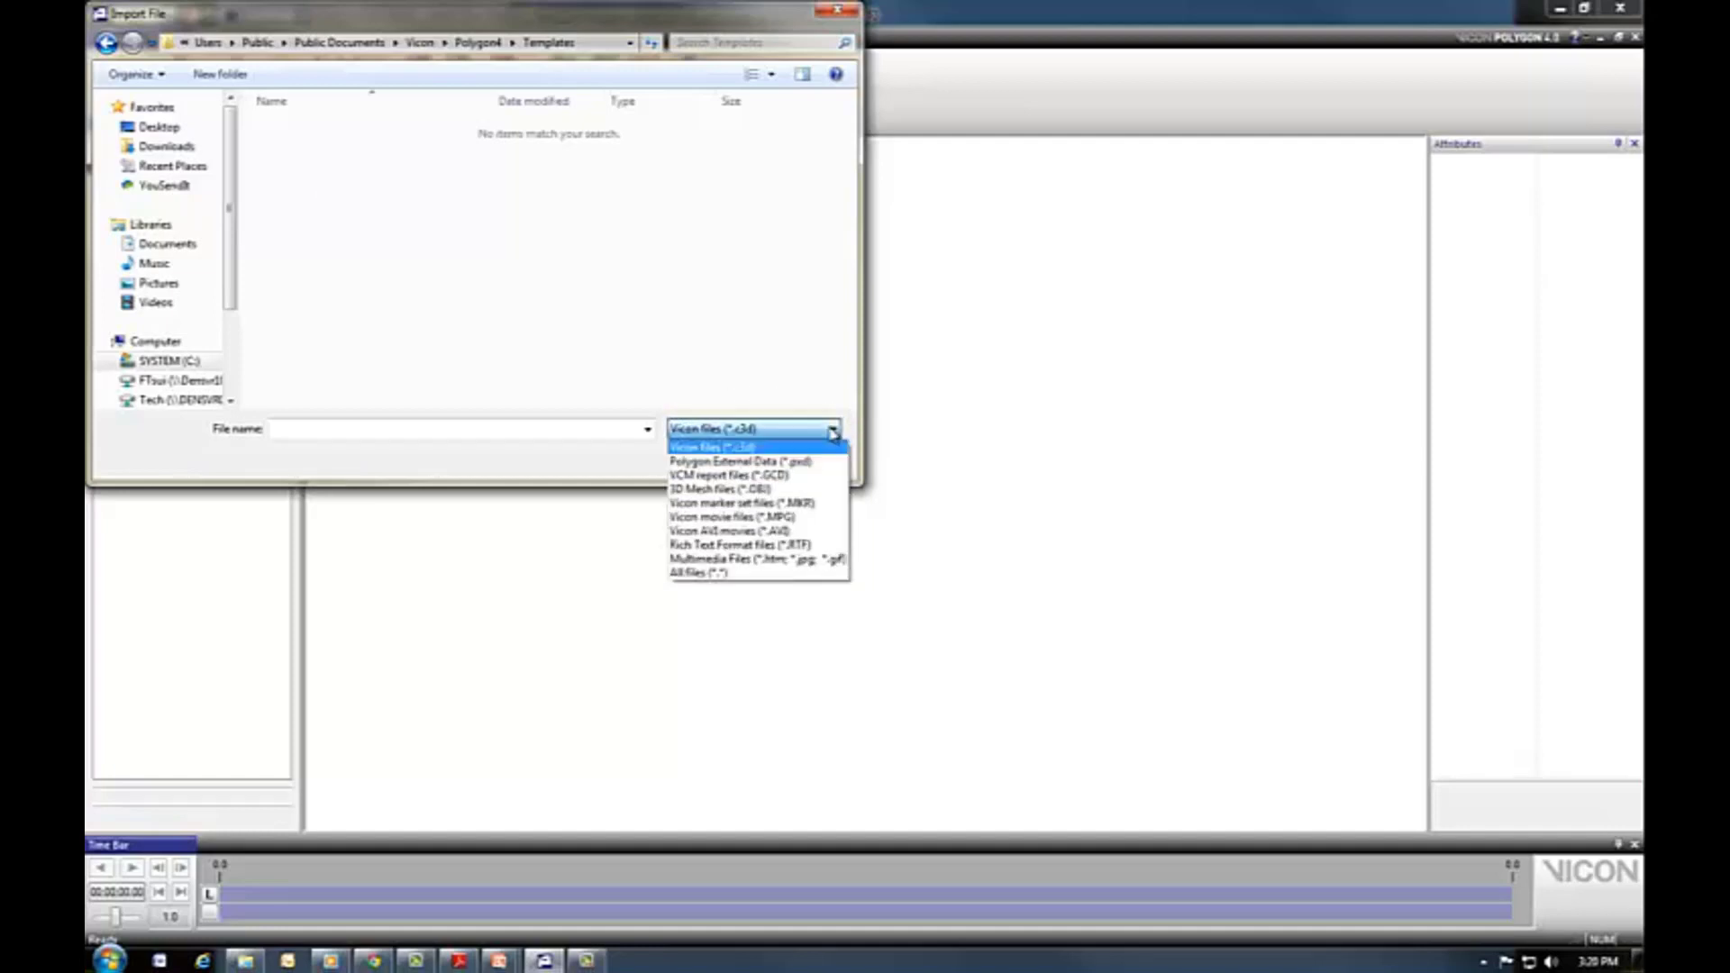
{"action": "left_click", "coordinate": [792, 461]}
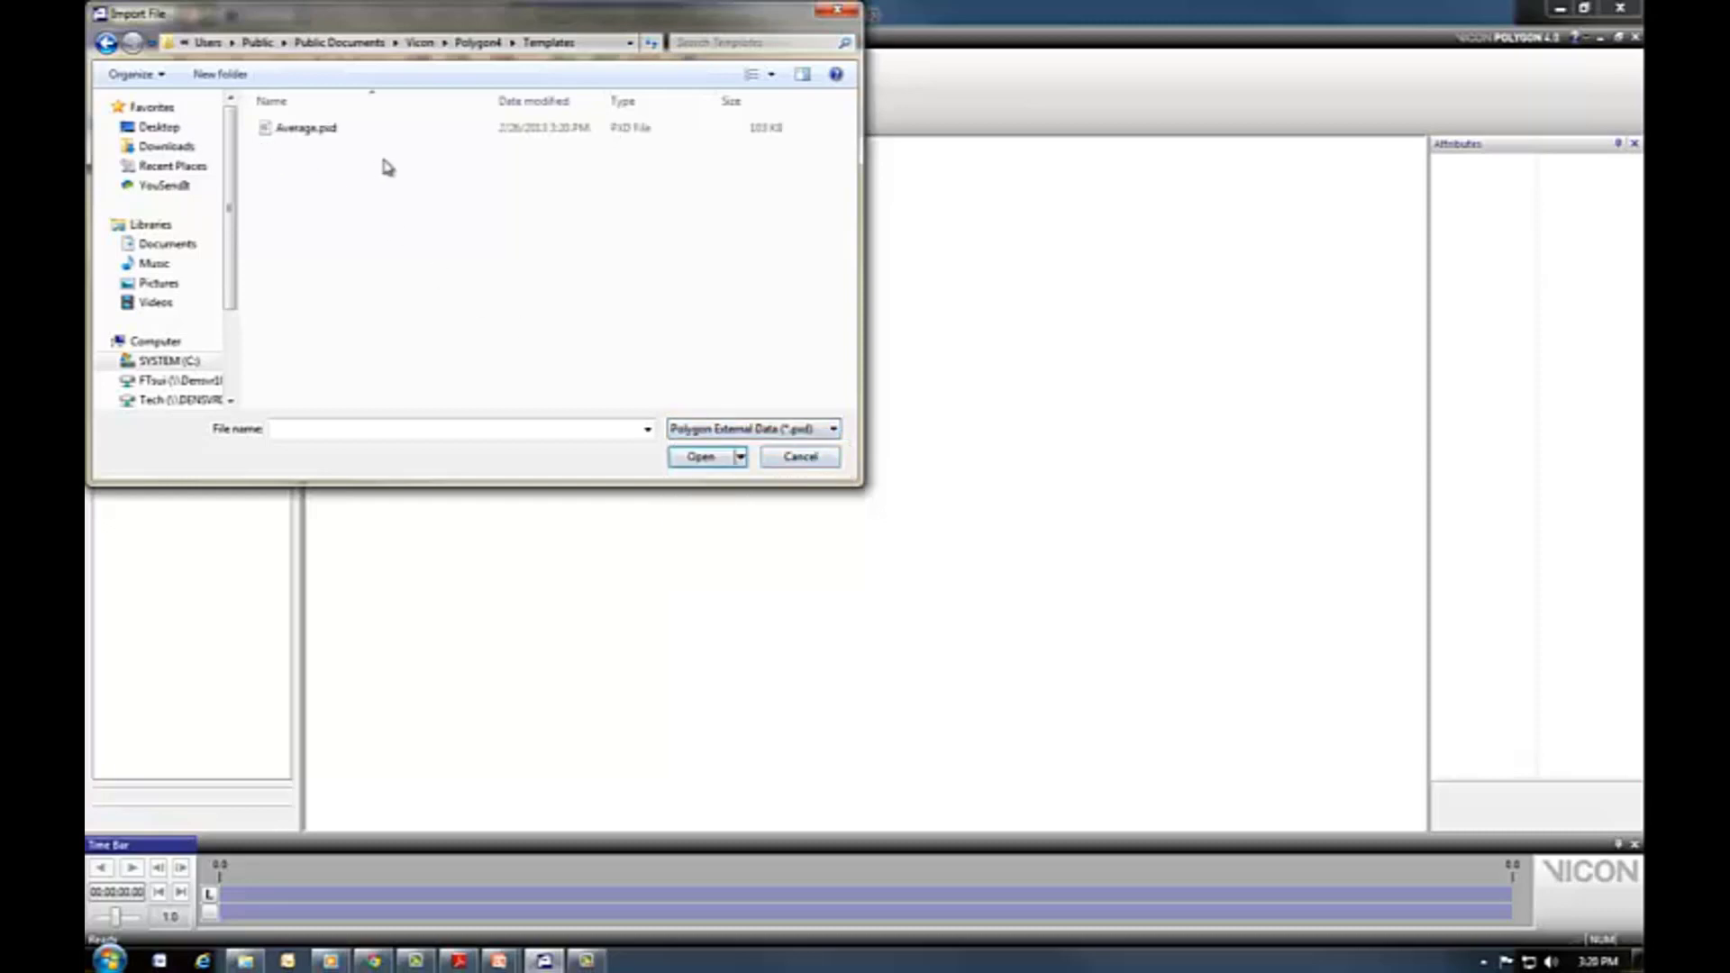
{"action": "left_click", "coordinate": [305, 130]}
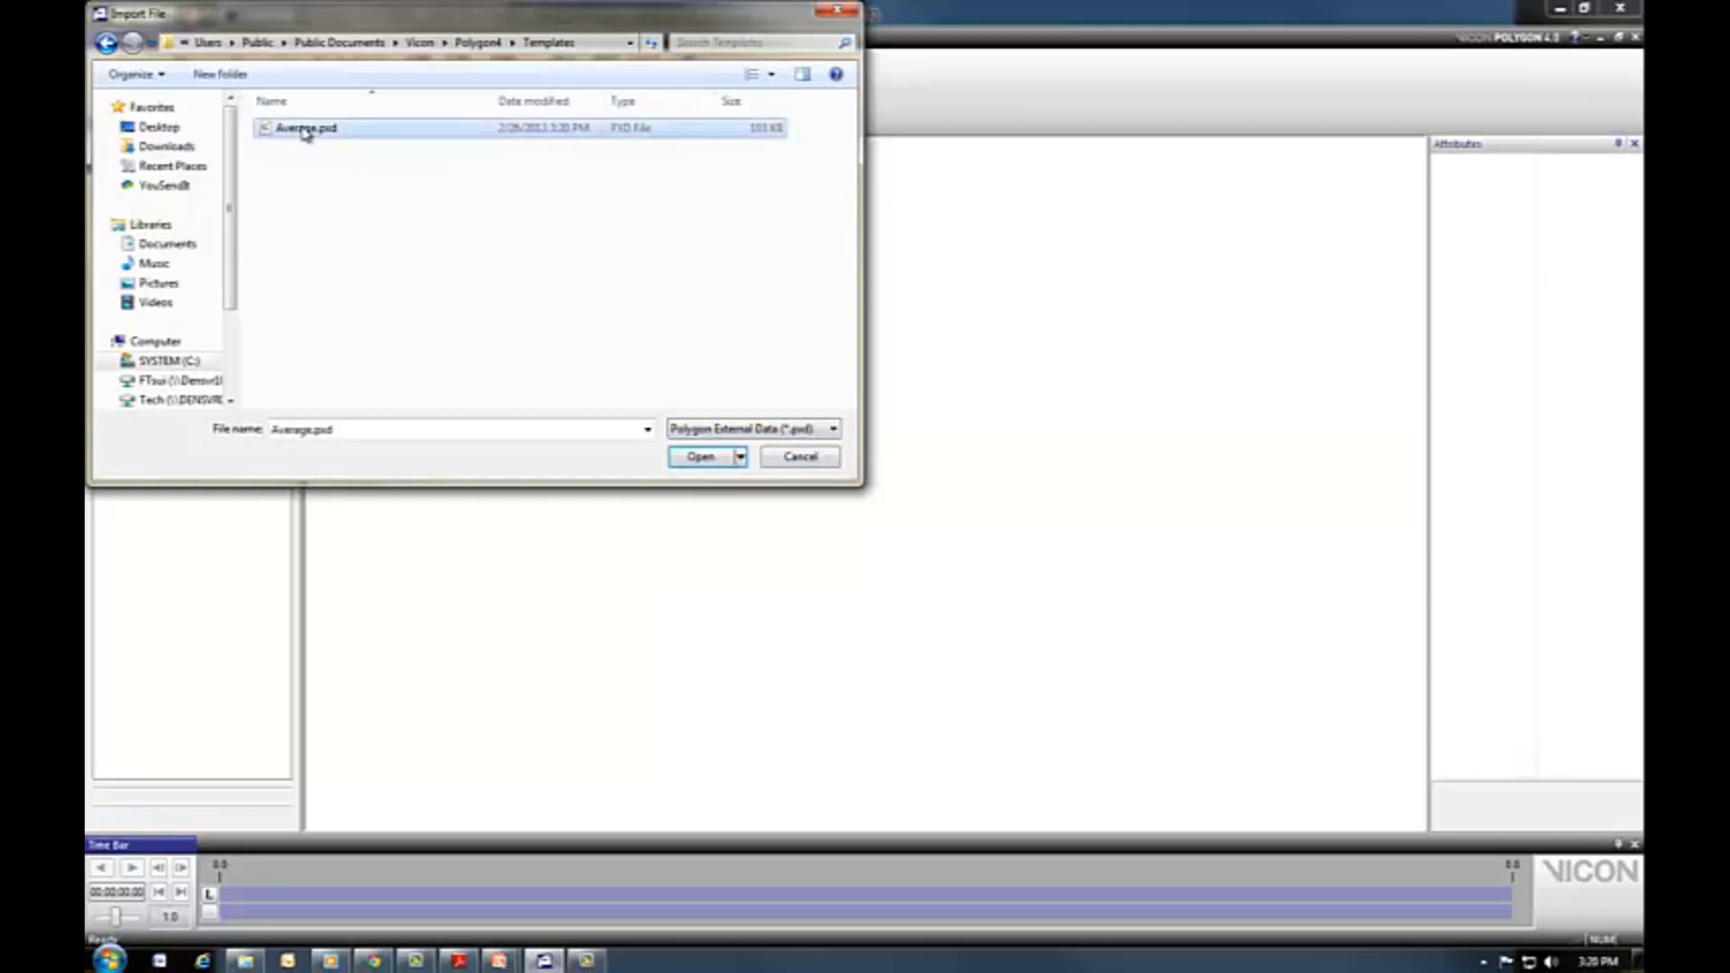
{"action": "left_click", "coordinate": [682, 458]}
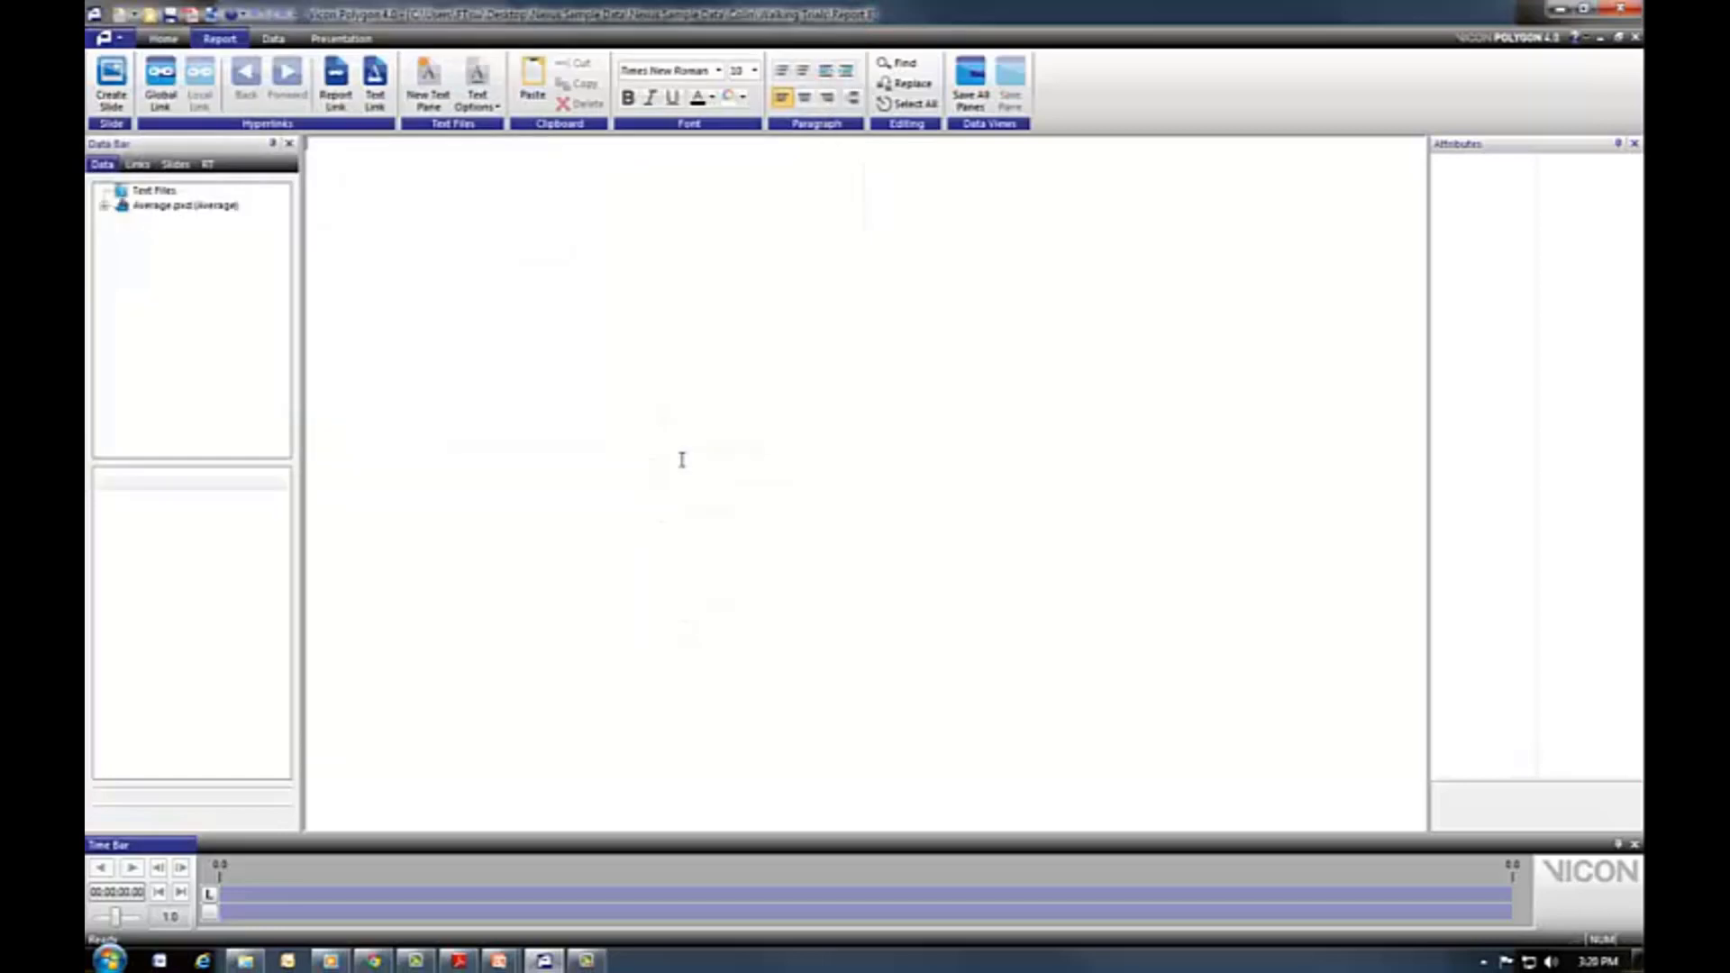
Graph the flexion/extension component of the left knee angles from the imported Average.pxd data.
{"action": "left_click", "coordinate": [104, 206]}
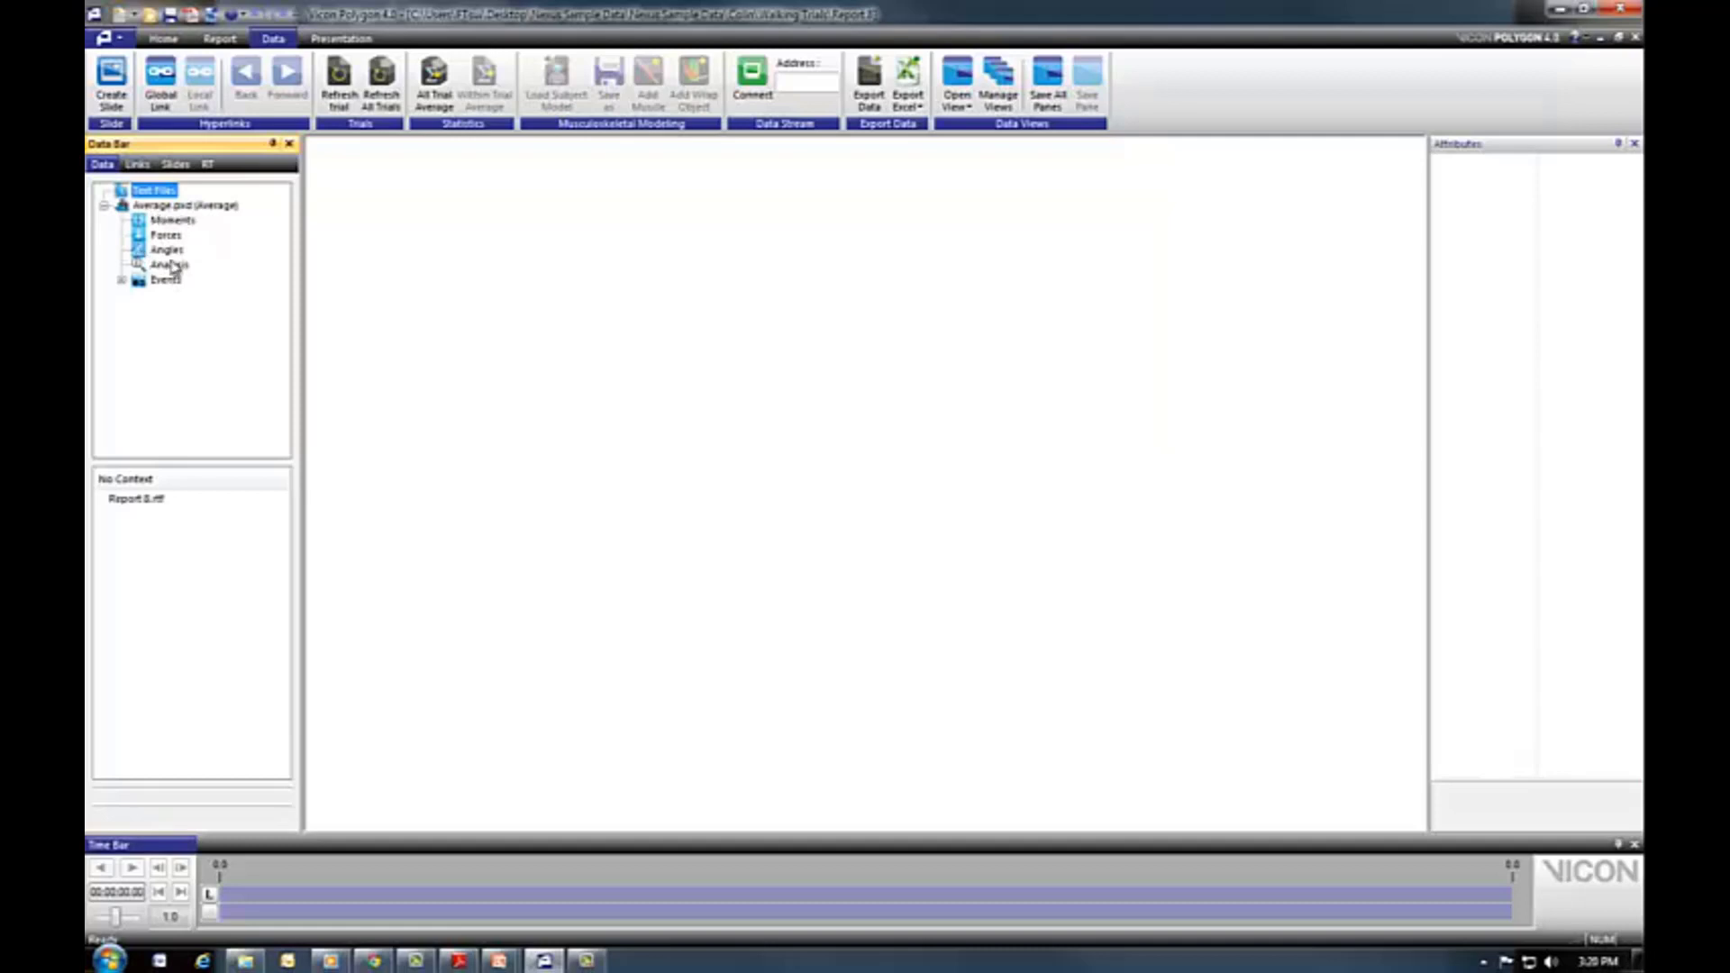
{"action": "left_click", "coordinate": [163, 252]}
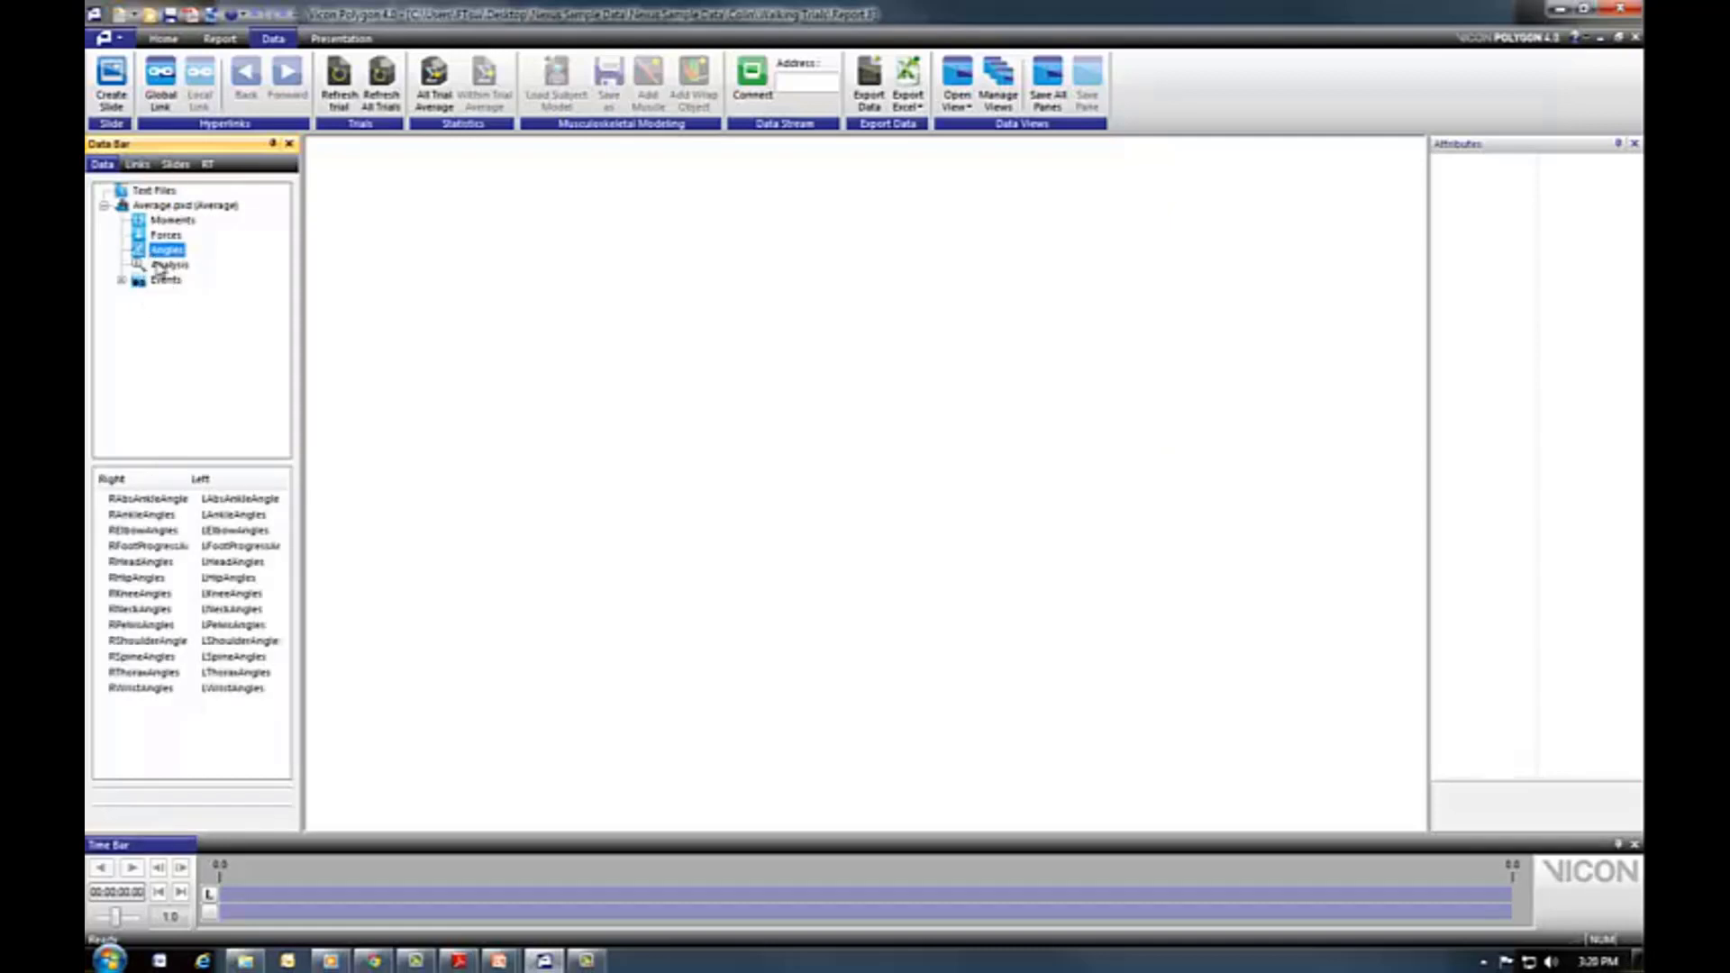
{"action": "left_click", "coordinate": [214, 501]}
{"action": "left_click", "coordinate": [139, 594]}
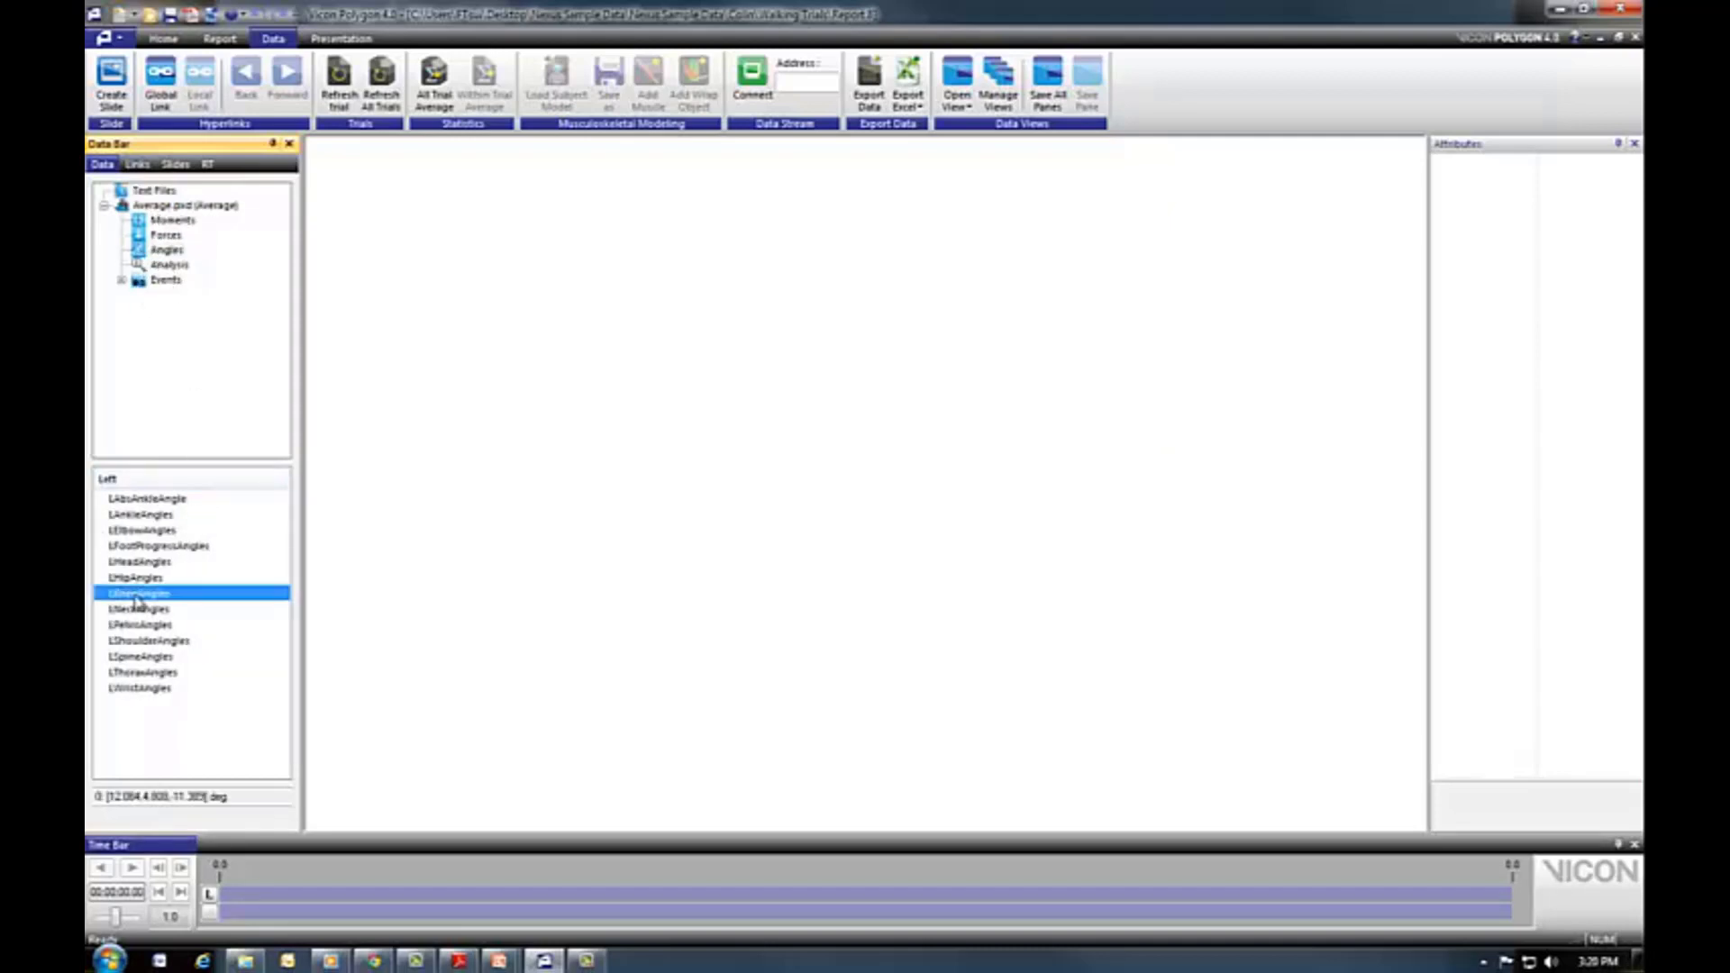
{"action": "right_click", "coordinate": [141, 599]}
{"action": "mouse_move", "coordinate": [227, 699]}
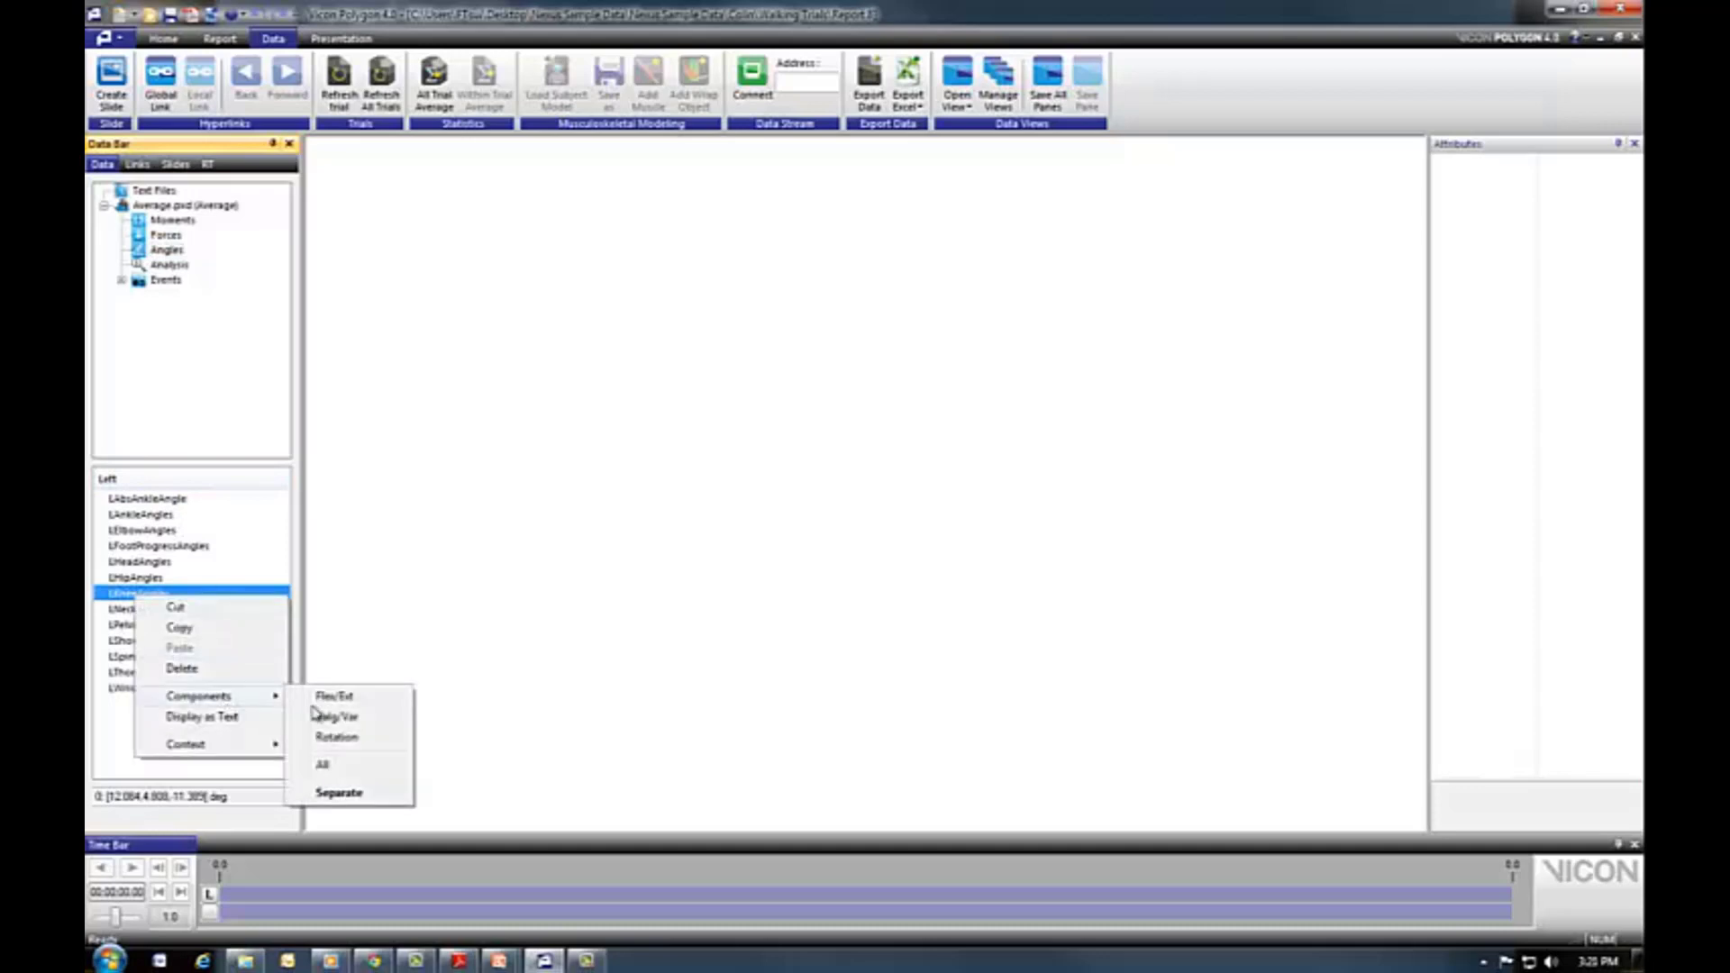
{"action": "left_click", "coordinate": [334, 696]}
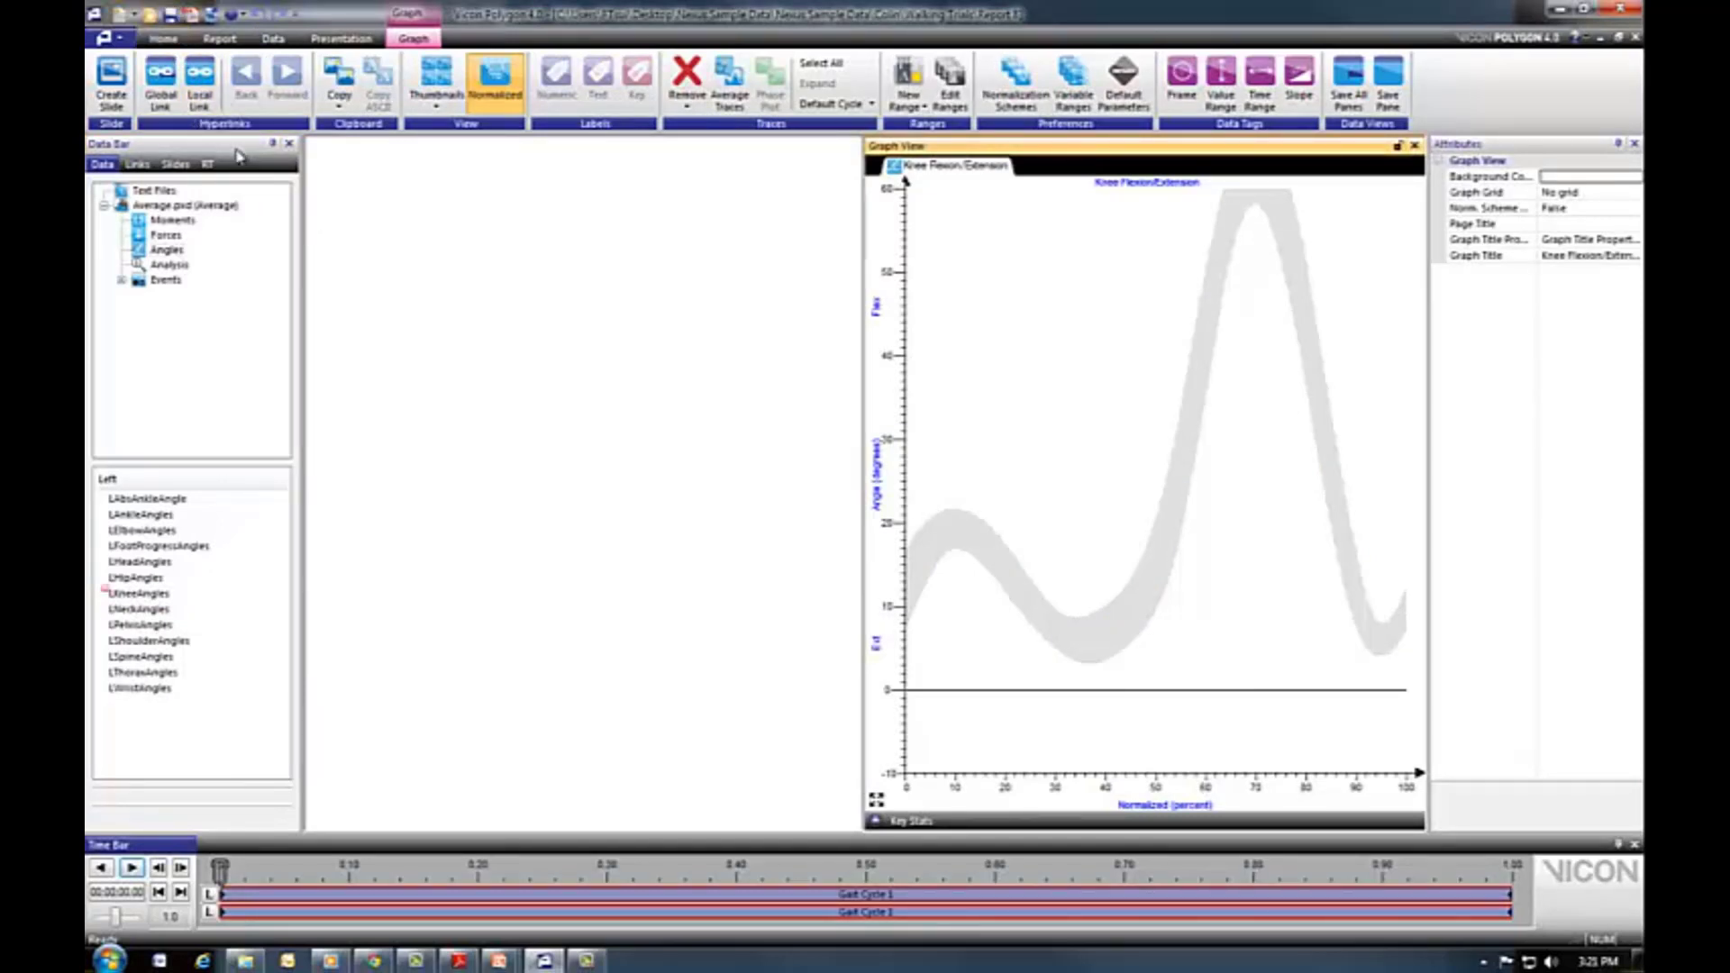
{"action": "key", "text": "alt+Tab"}
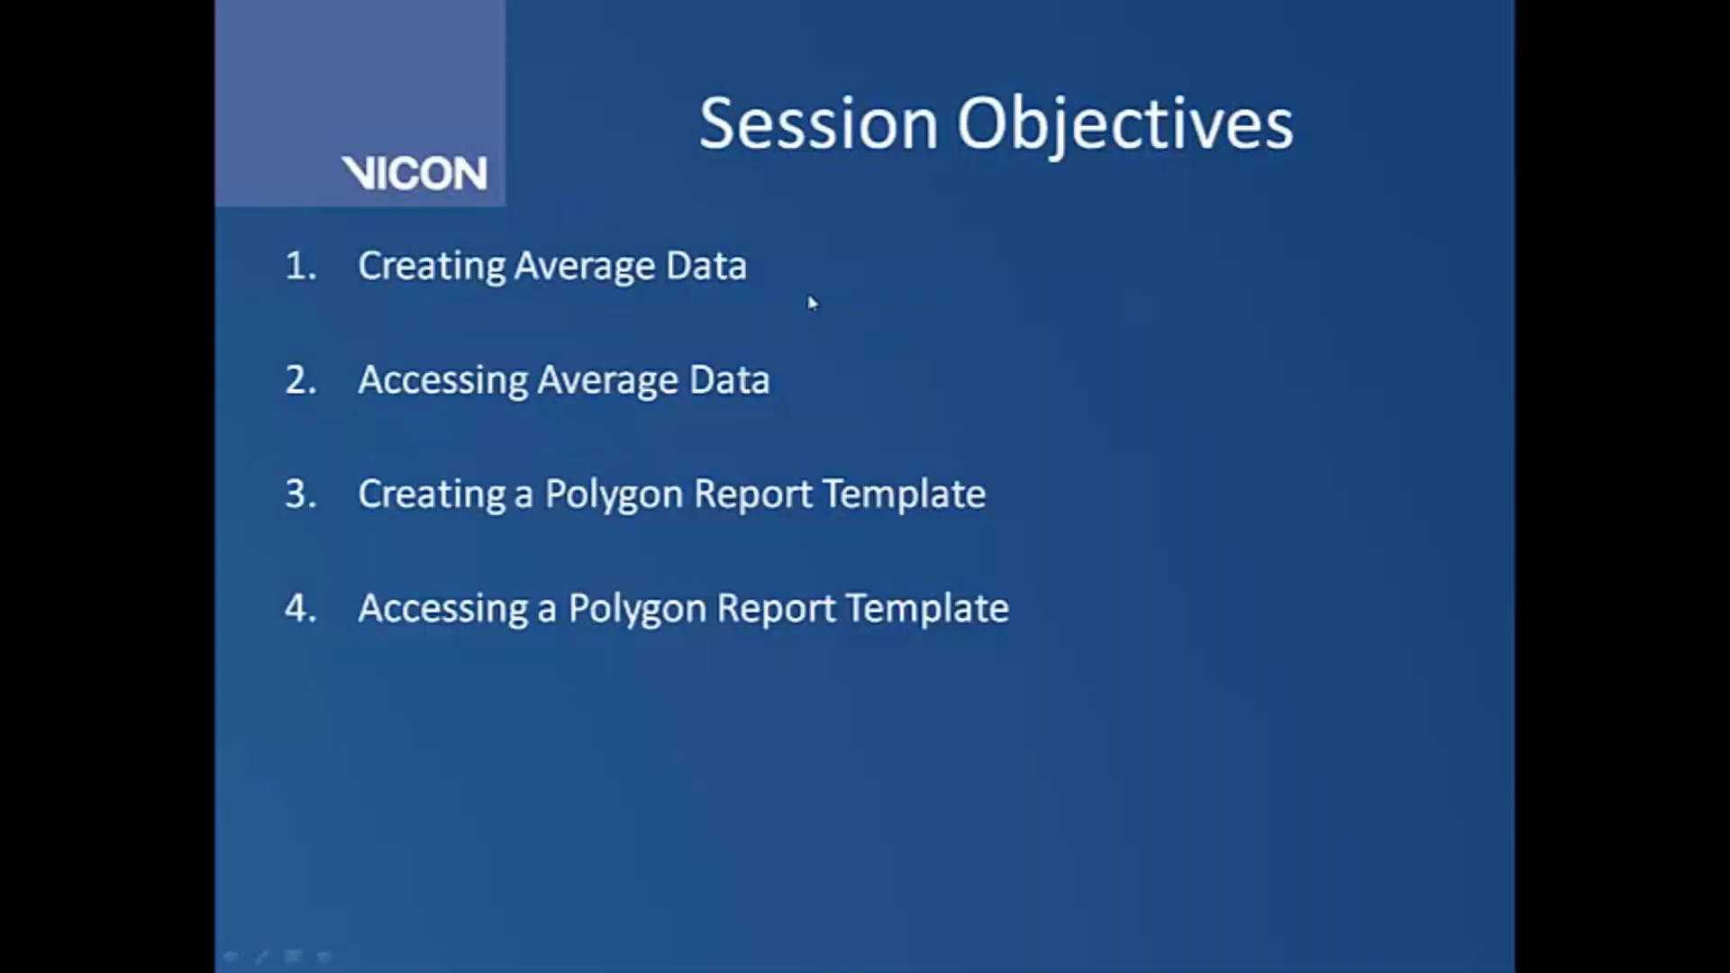
{"action": "key", "text": "Right"}
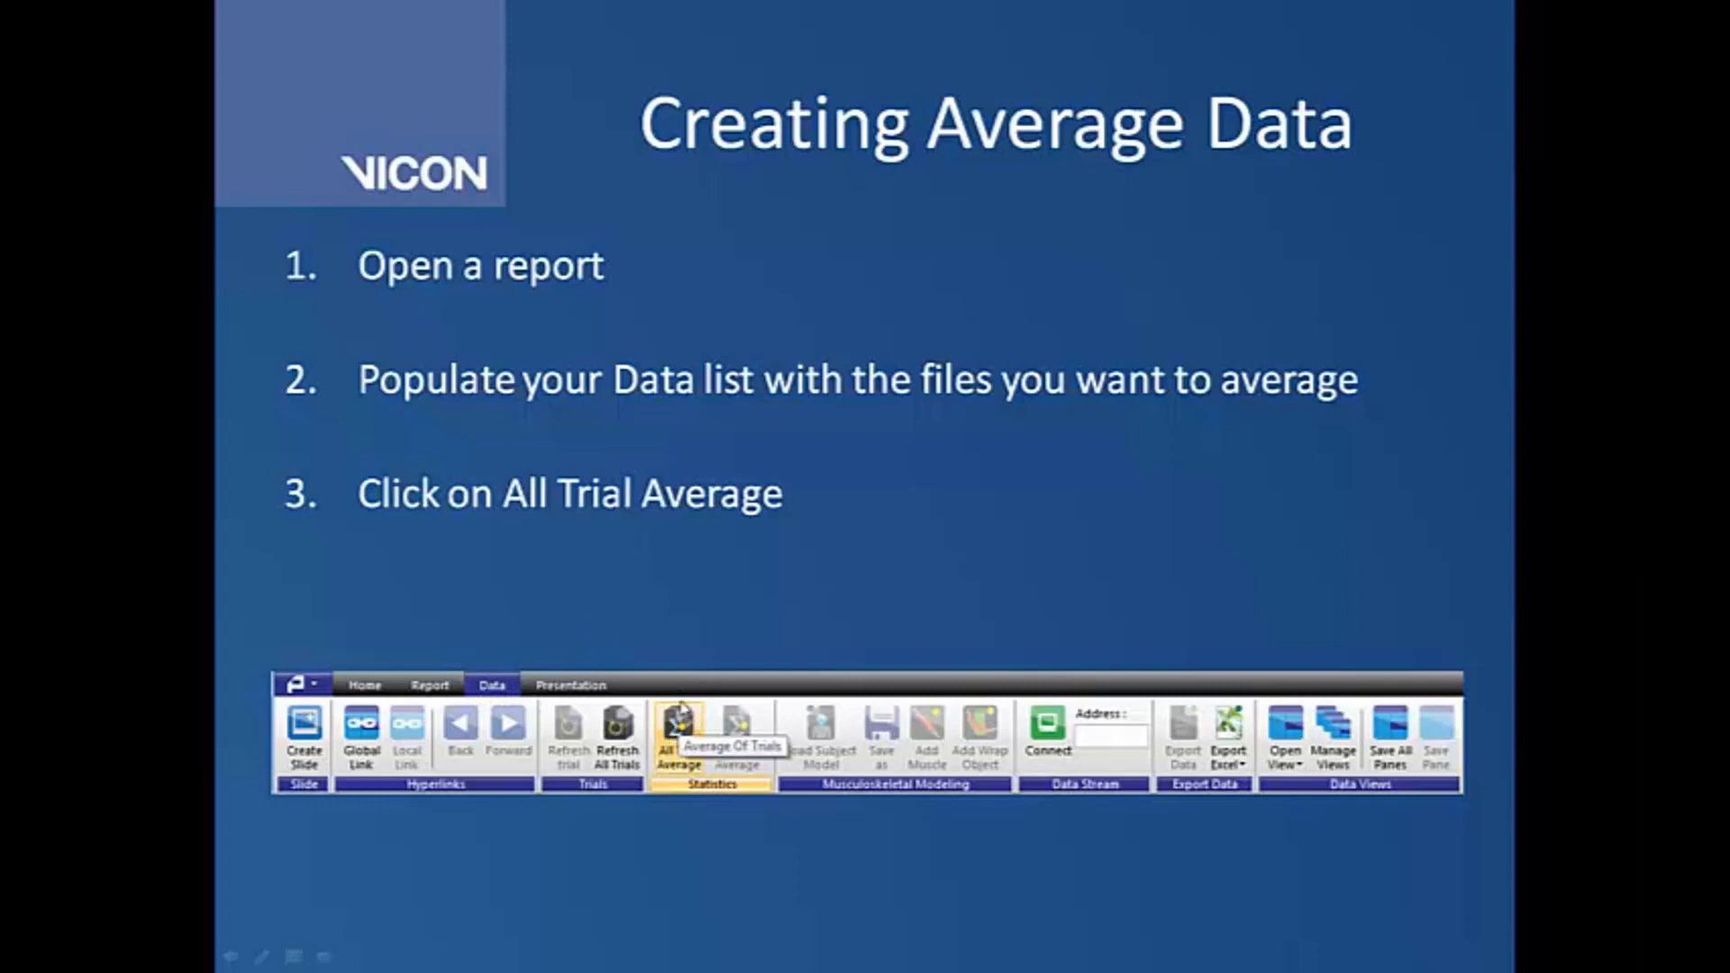
{"action": "left_click", "coordinate": [701, 684]}
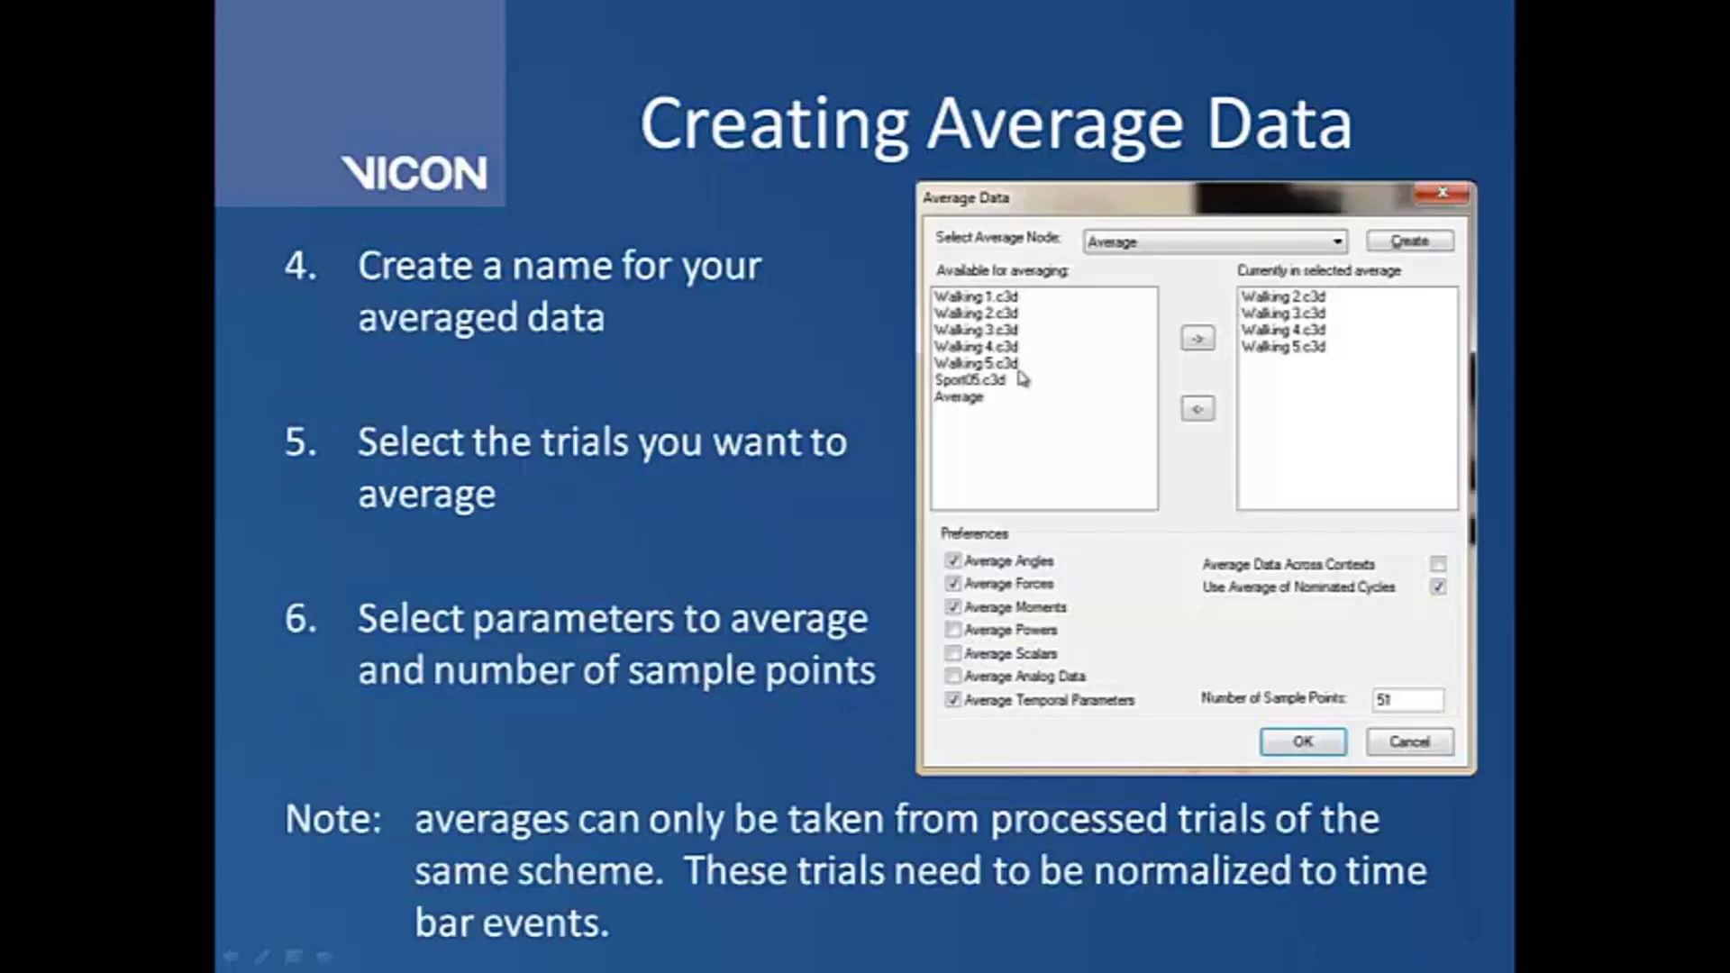
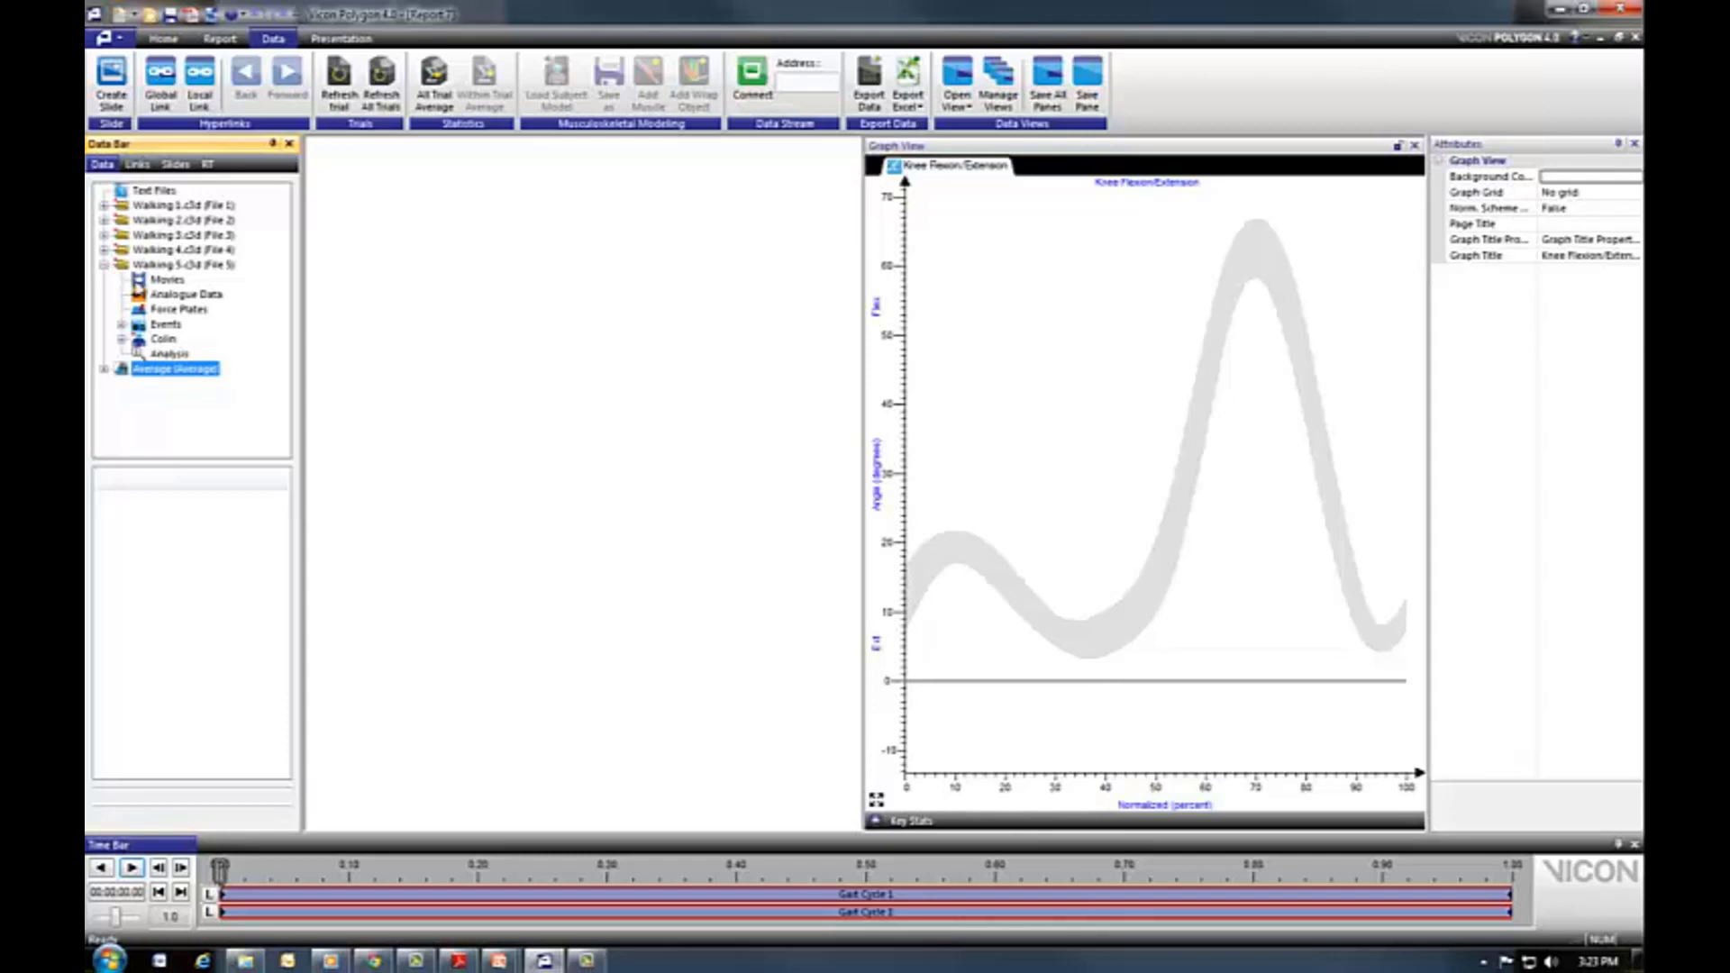
Graph the flexion/extension component of Walking 5's left knee angles, overlay it on the average knee graph, and collapse the Walking 5 data.
{"action": "left_click", "coordinate": [123, 339]}
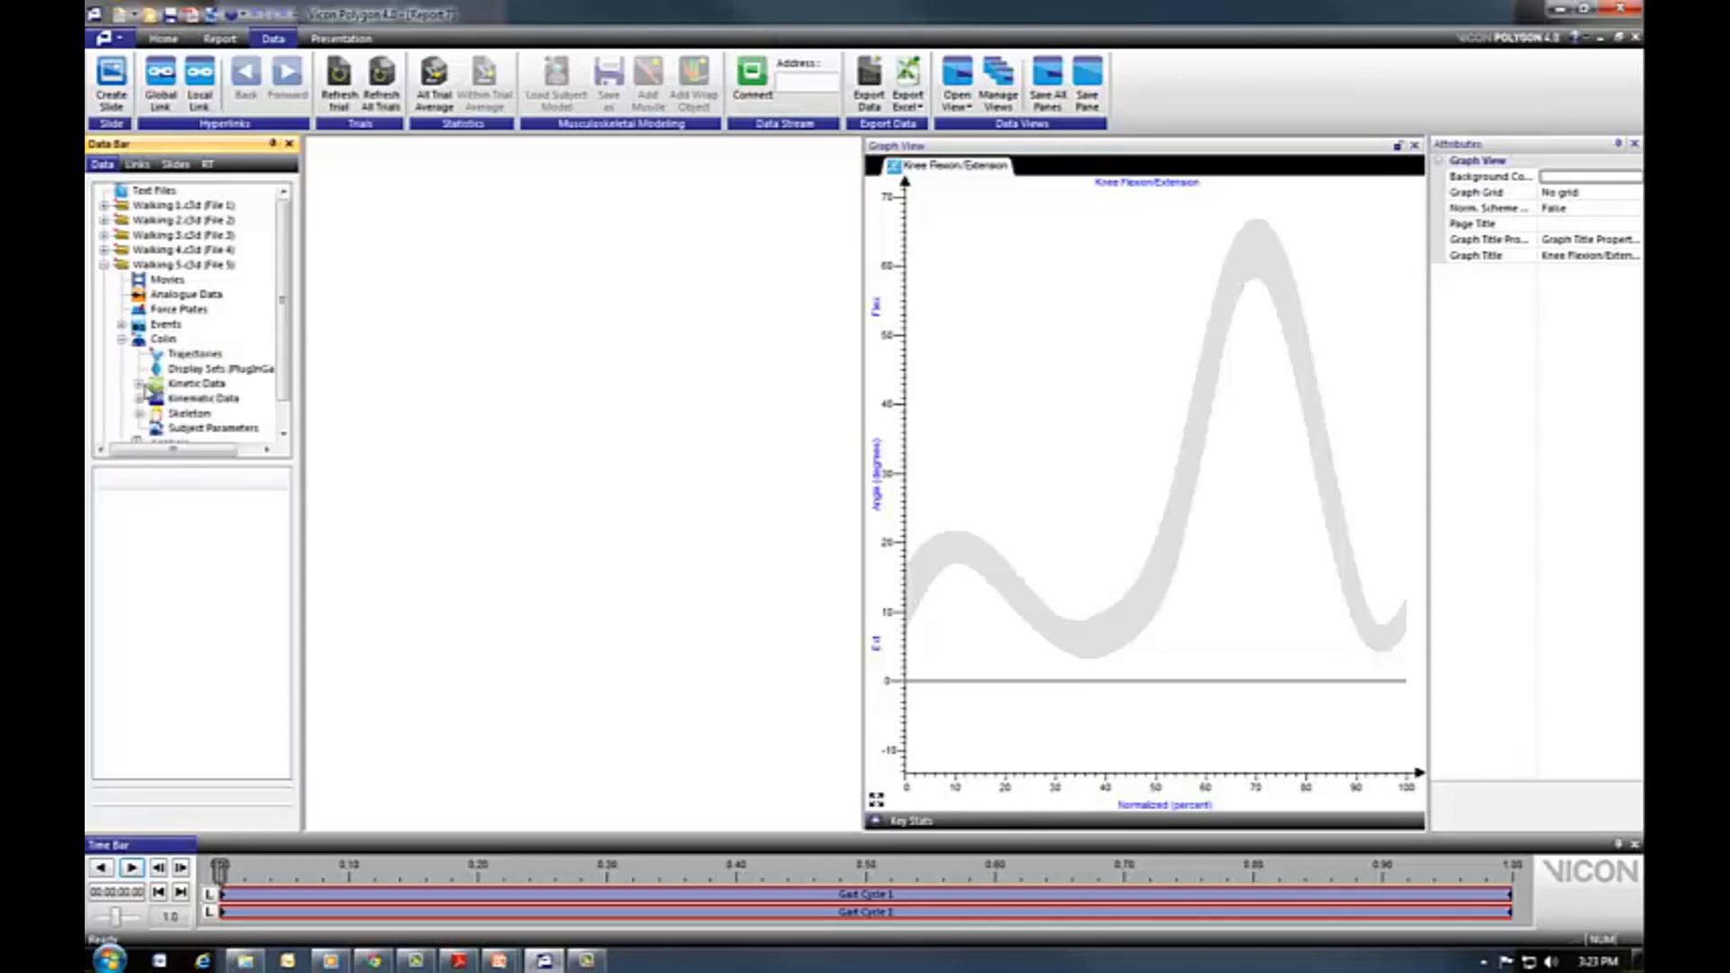
{"action": "left_click", "coordinate": [140, 399]}
{"action": "left_click", "coordinate": [185, 410]}
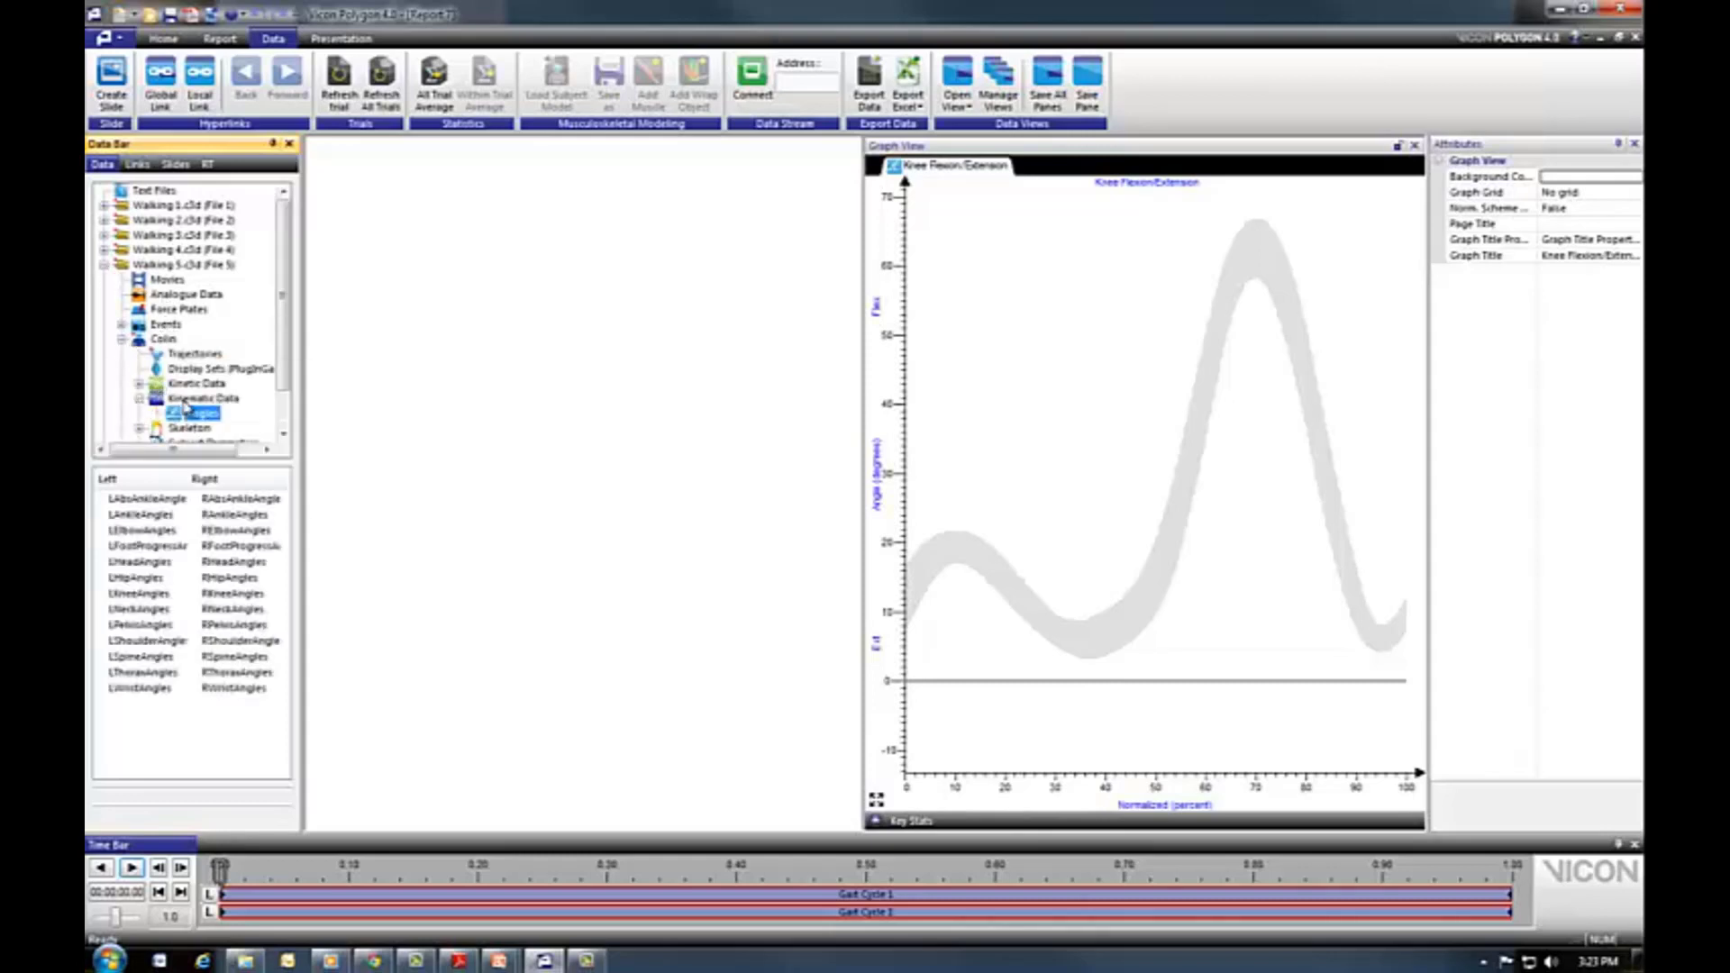
{"action": "left_click", "coordinate": [158, 482]}
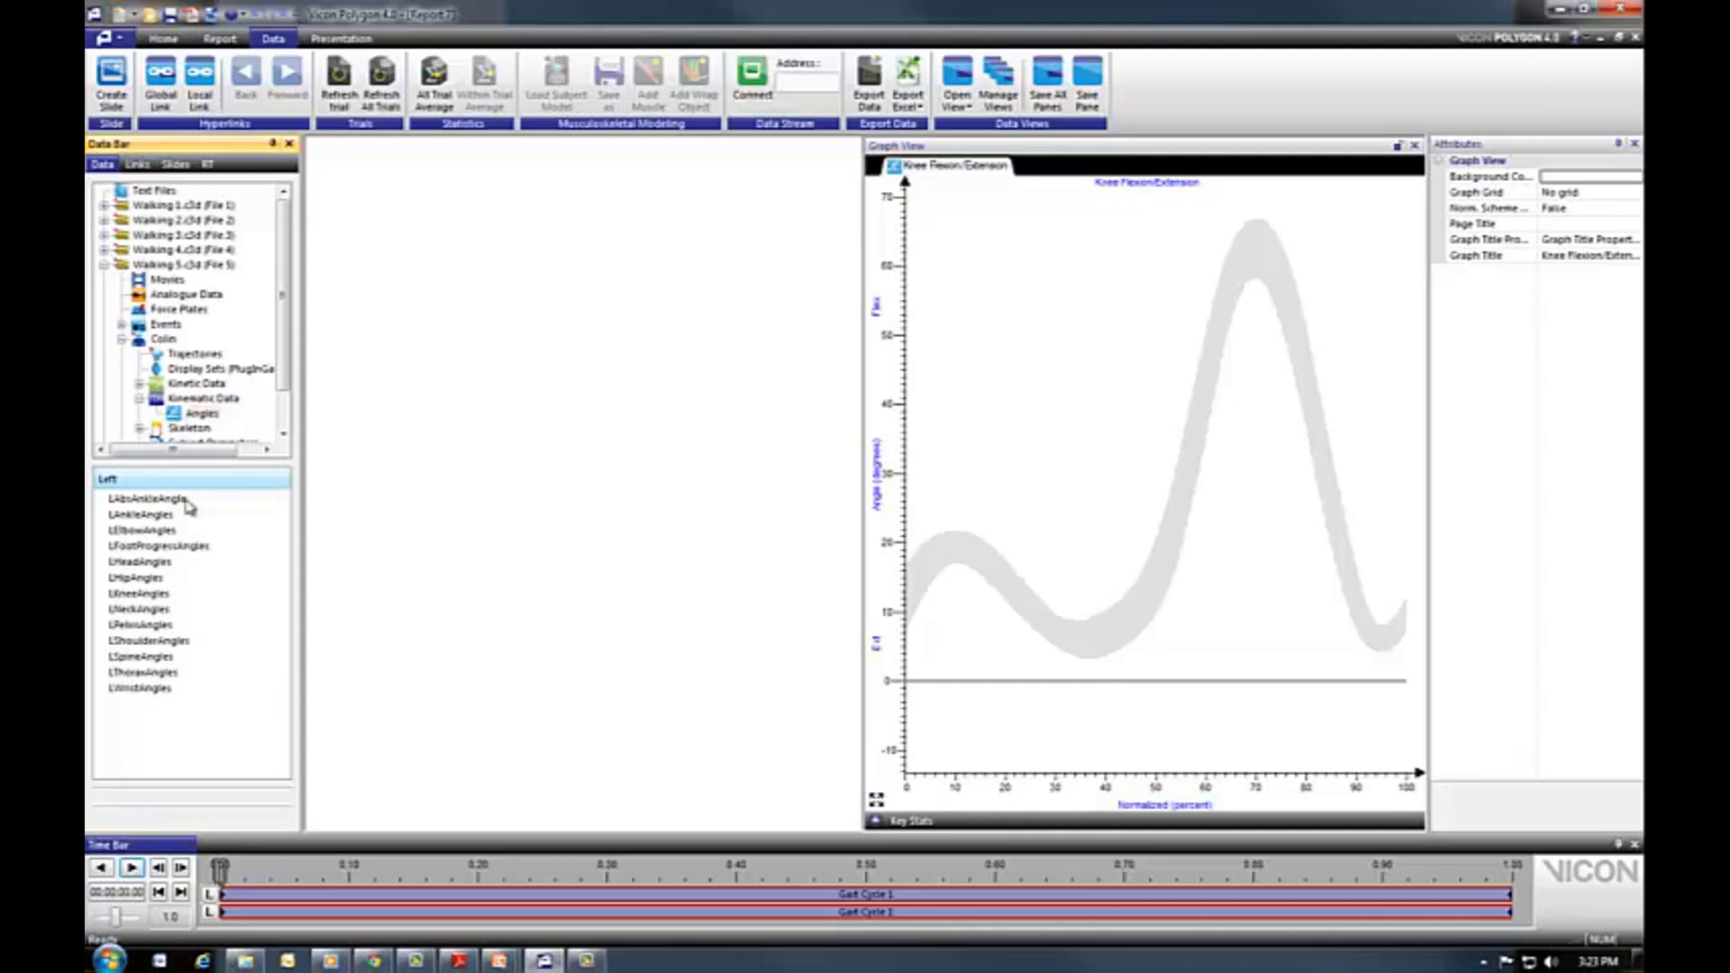
{"action": "right_click", "coordinate": [153, 593]}
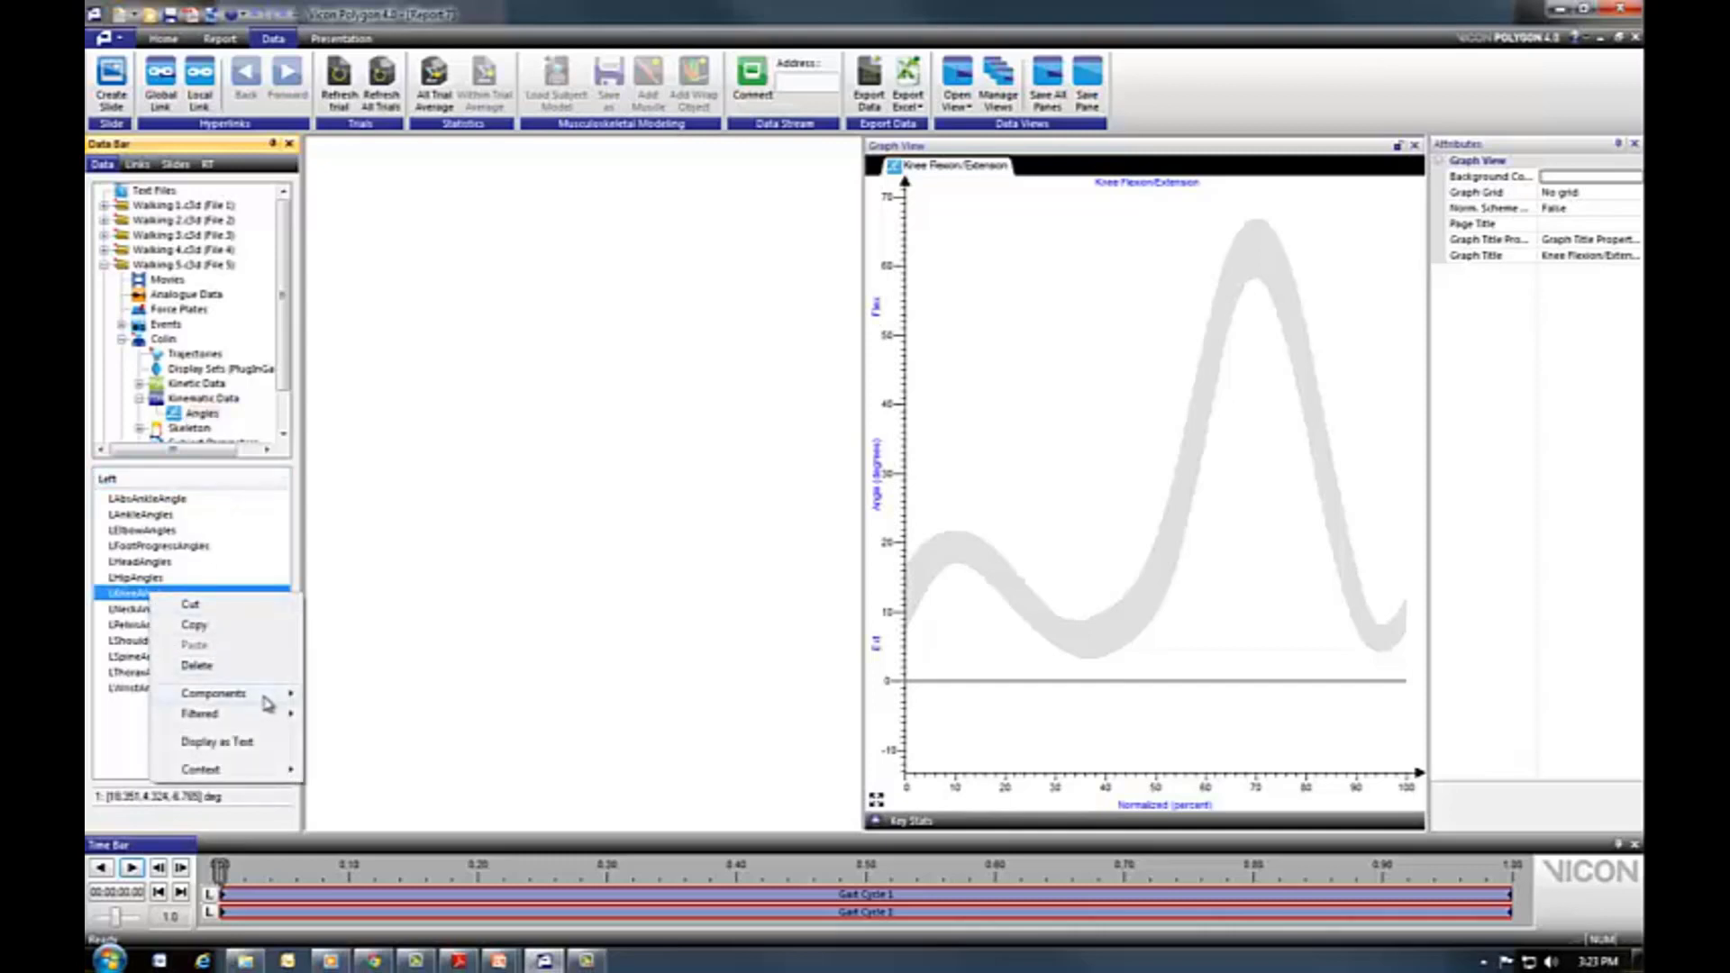
{"action": "mouse_move", "coordinate": [269, 694]}
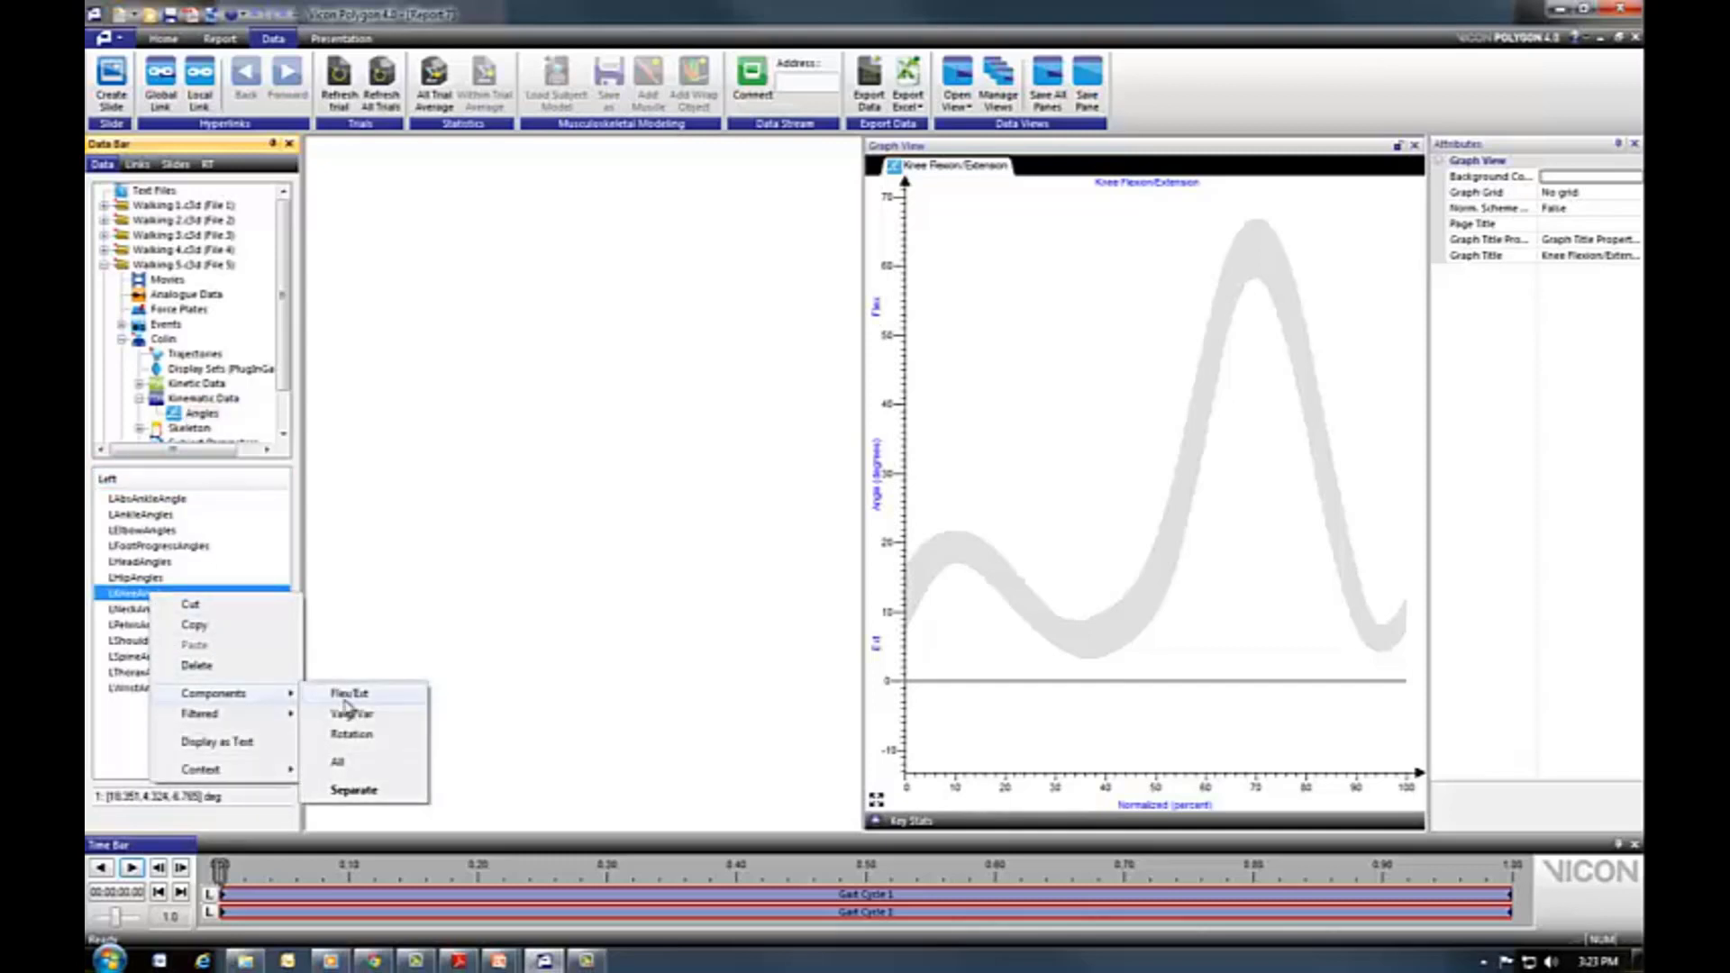
{"action": "left_click", "coordinate": [347, 694]}
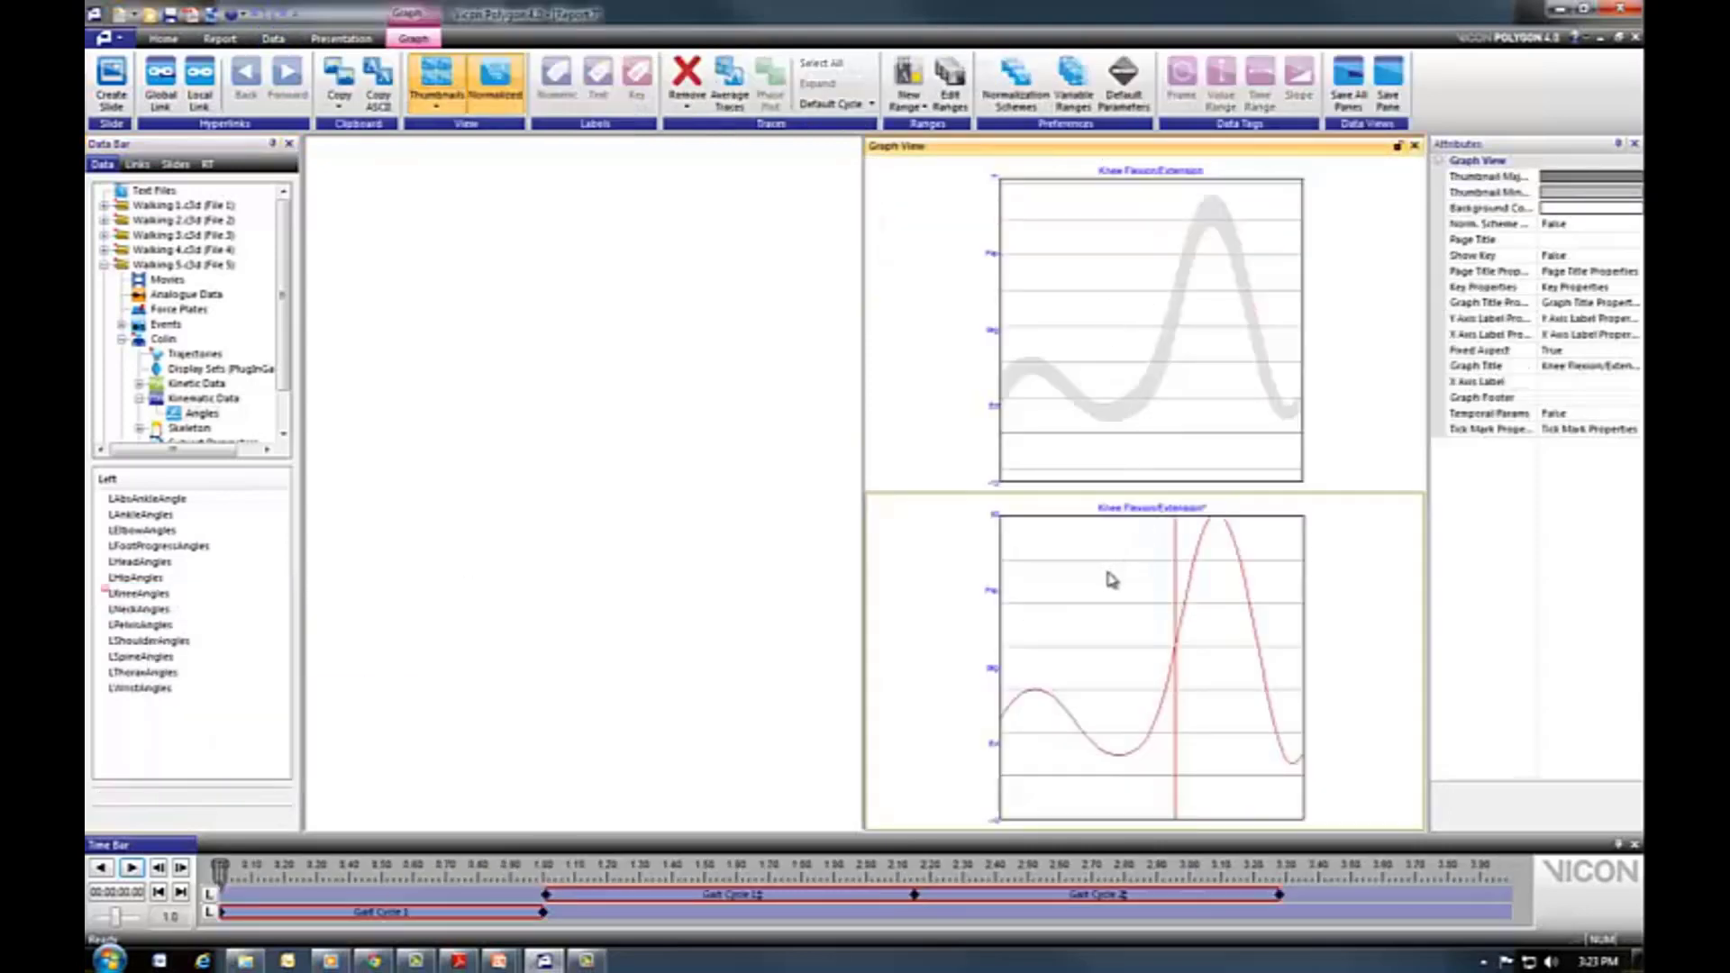
{"action": "left_click_drag", "start_coordinate": [1113, 581], "coordinate": [1119, 340]}
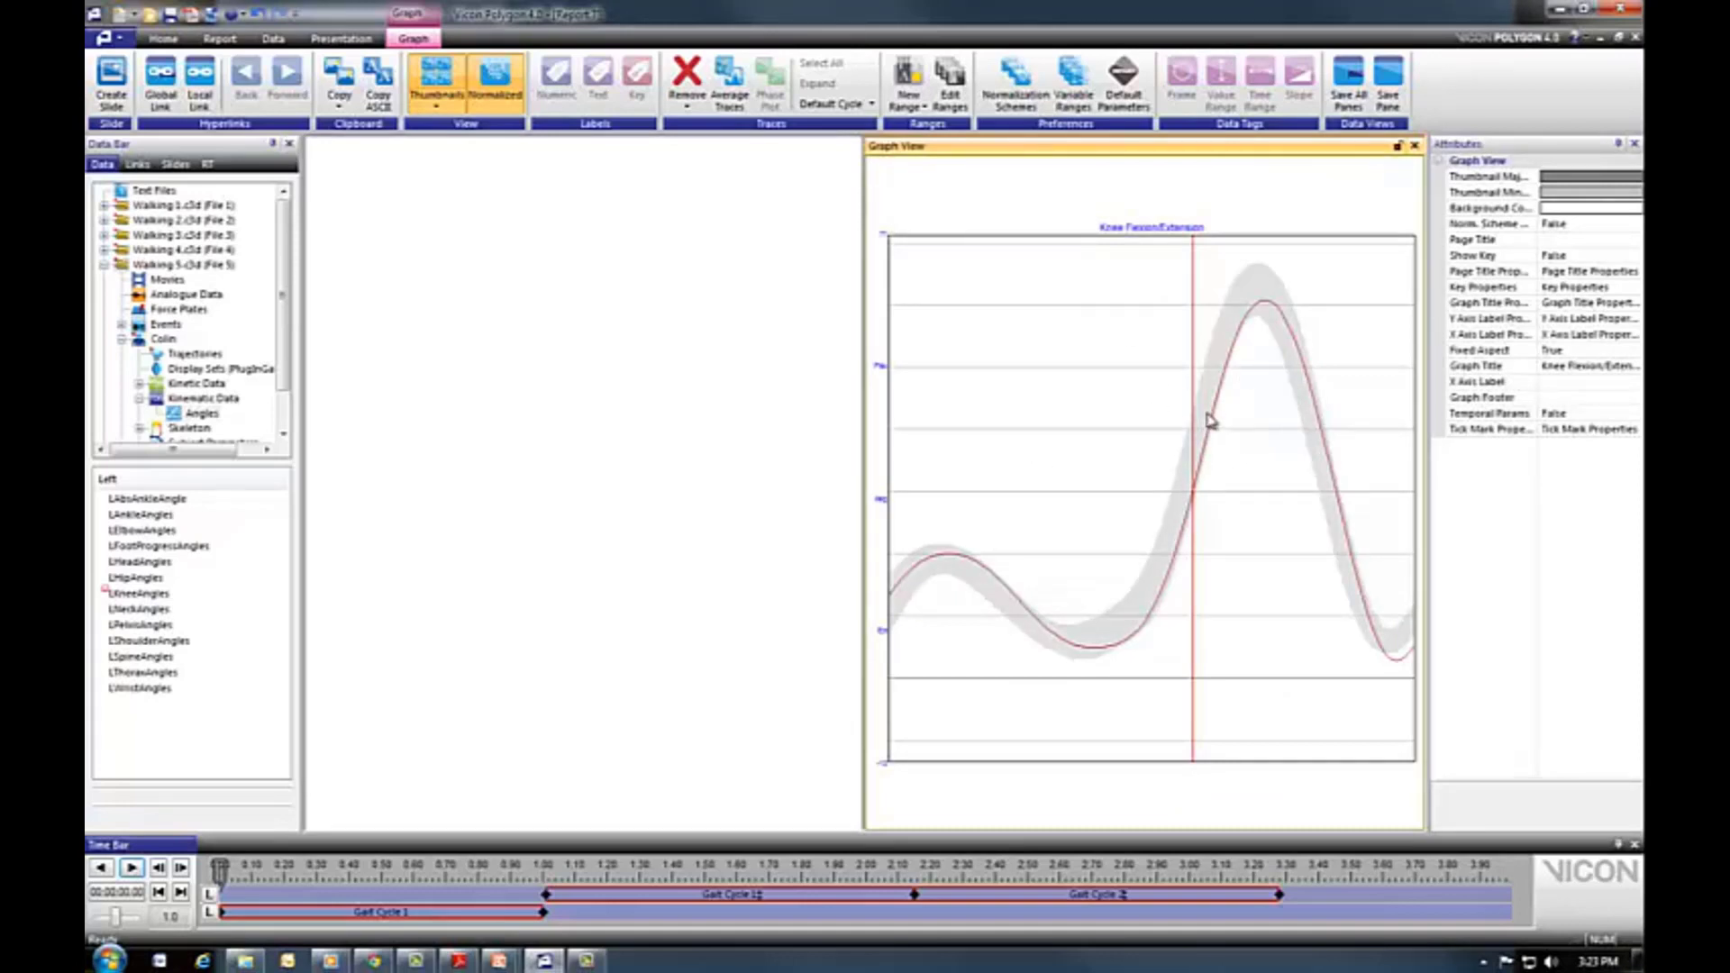
{"action": "double_click", "coordinate": [198, 267]}
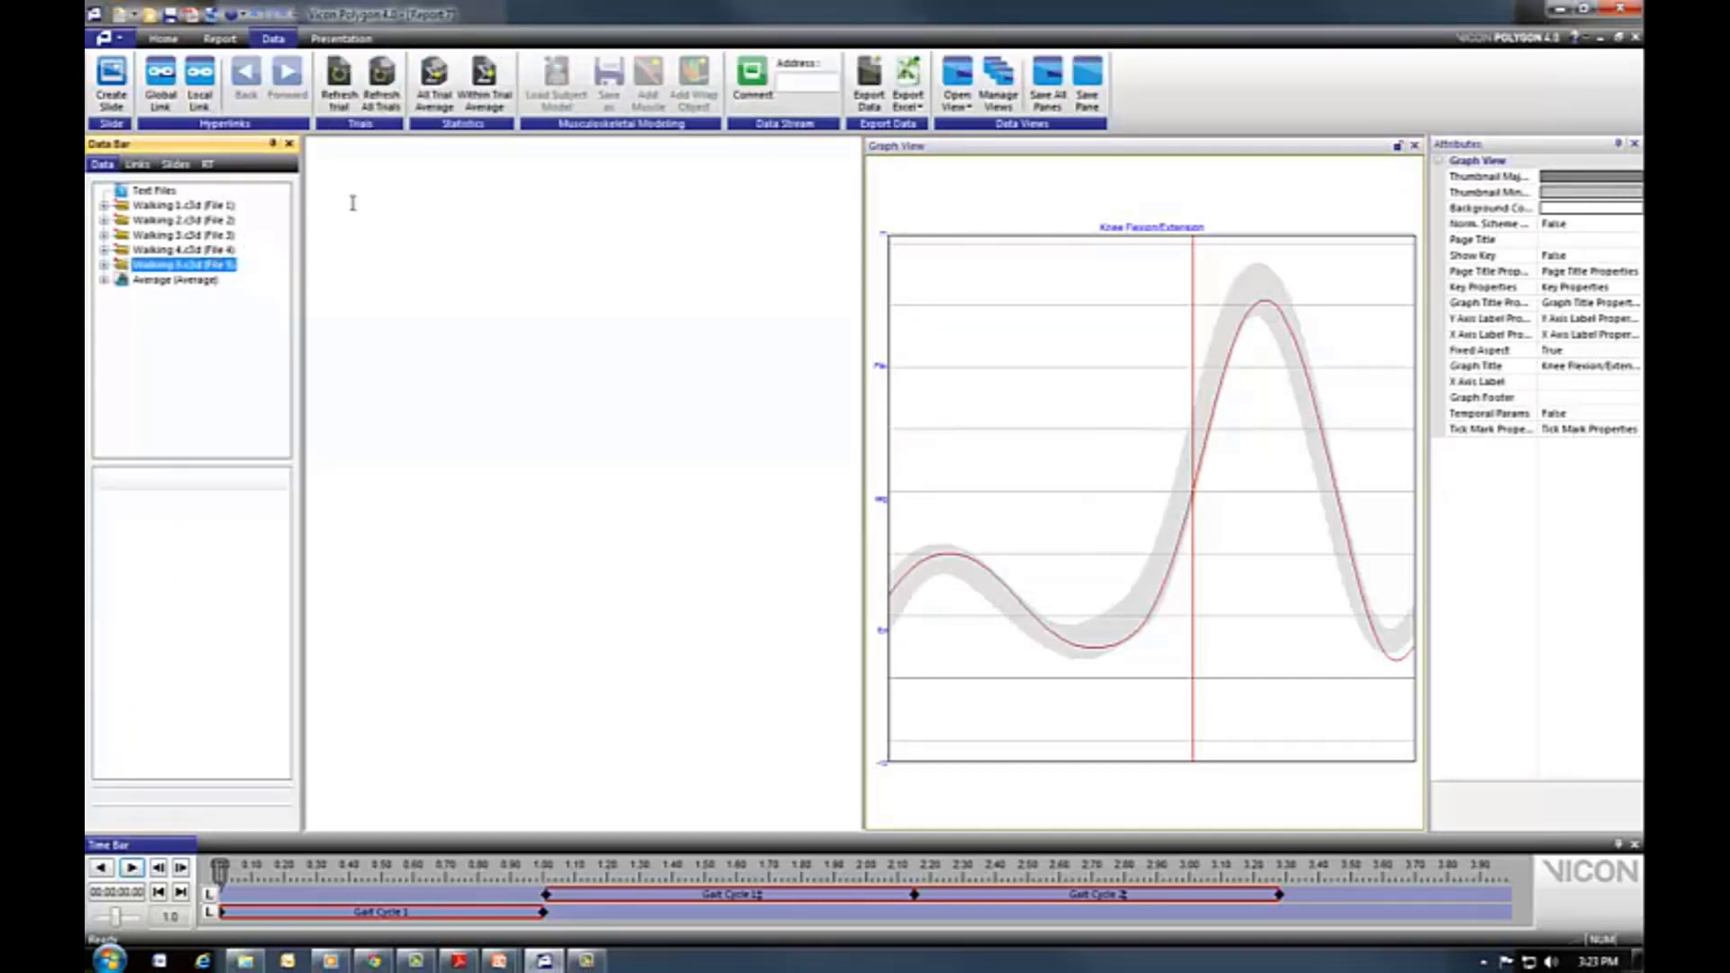
Write "This is a template." in the report pane, add a global hyperlink with the text Graph below it, and save the report.
{"action": "left_click", "coordinate": [330, 158]}
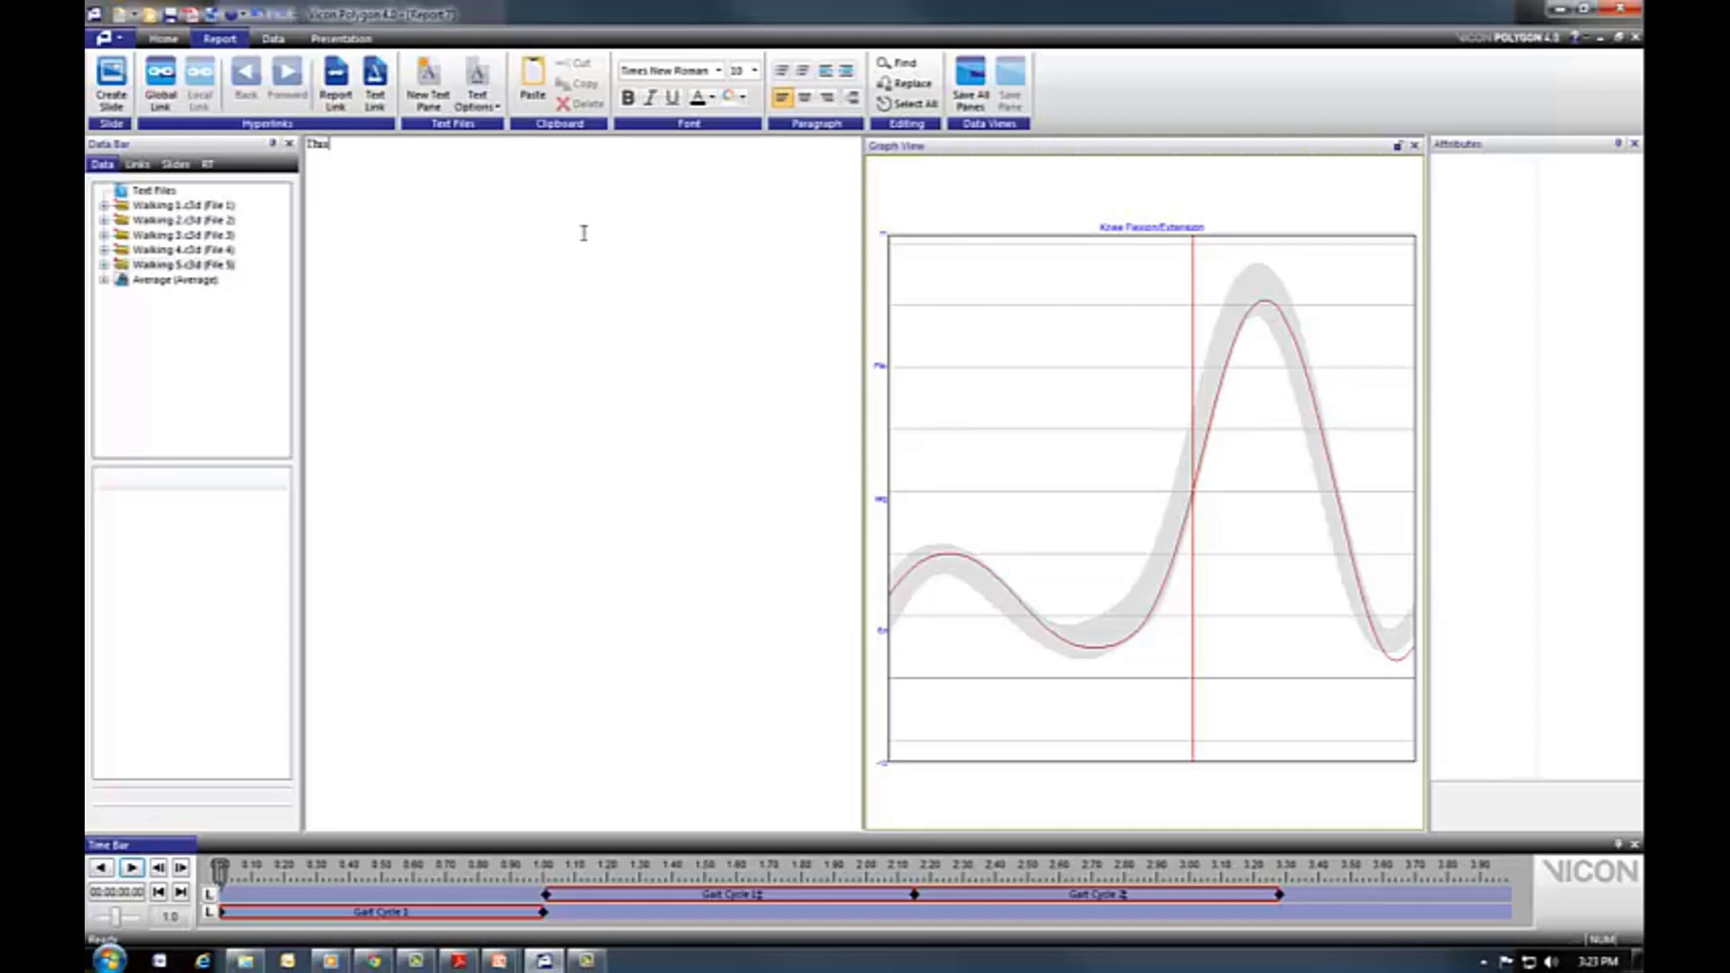
{"action": "type", "text": "is a template."}
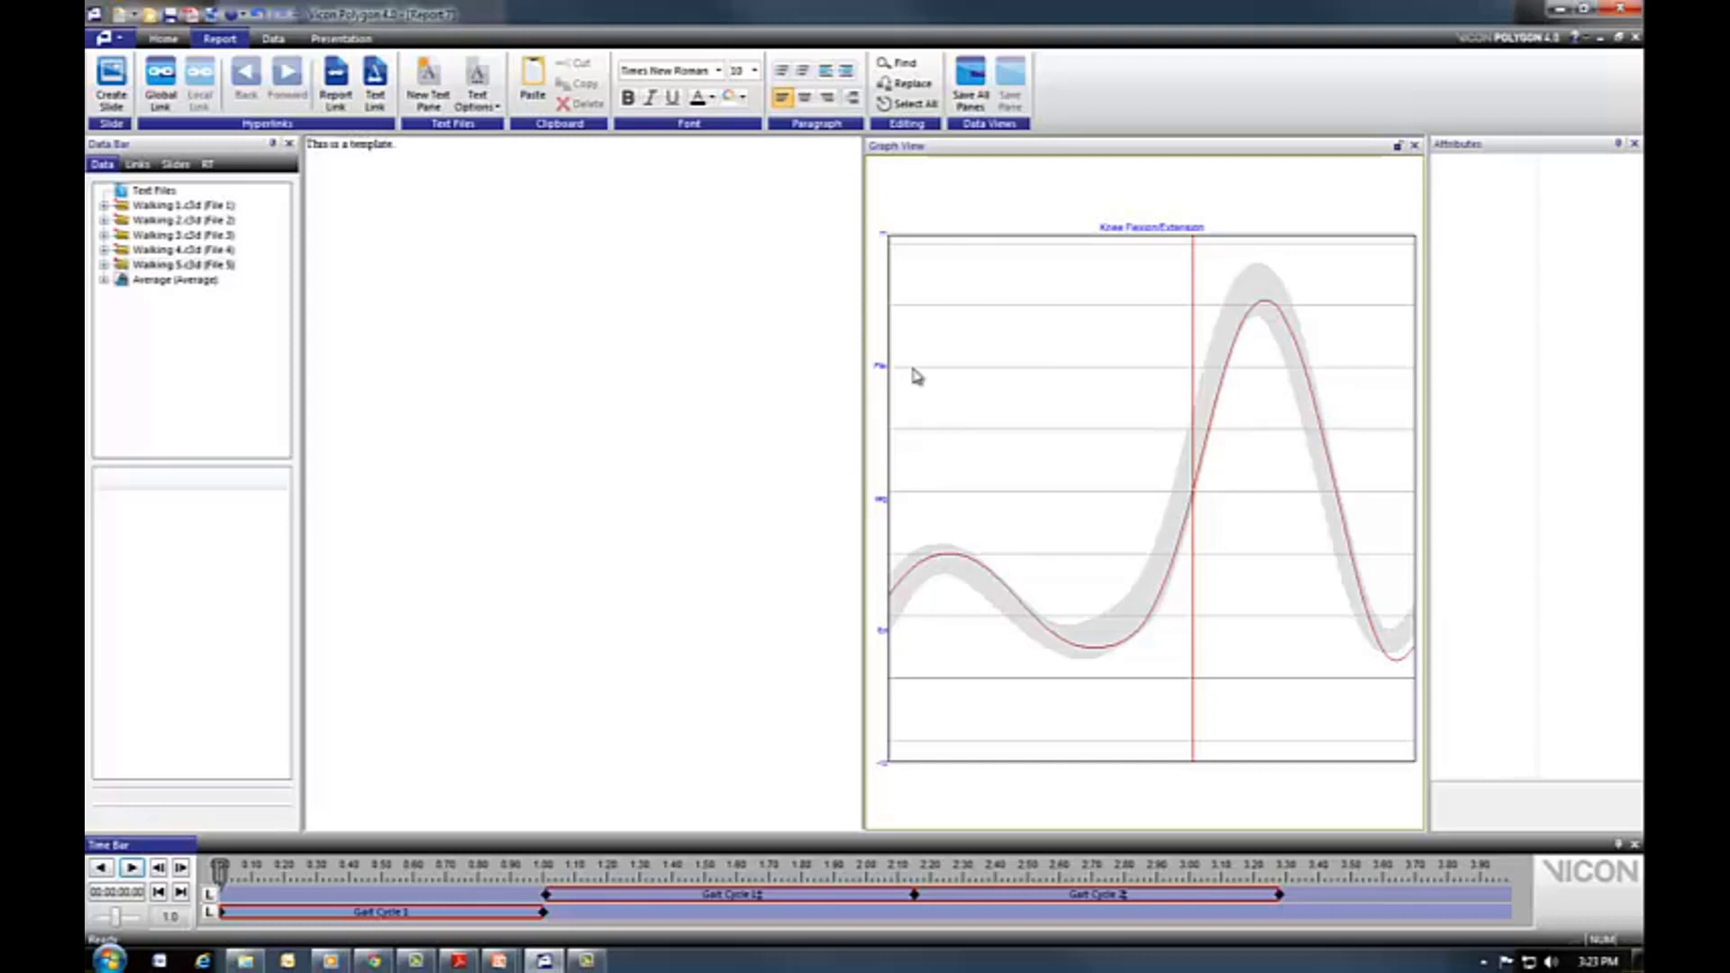
{"action": "left_click", "coordinate": [153, 89]}
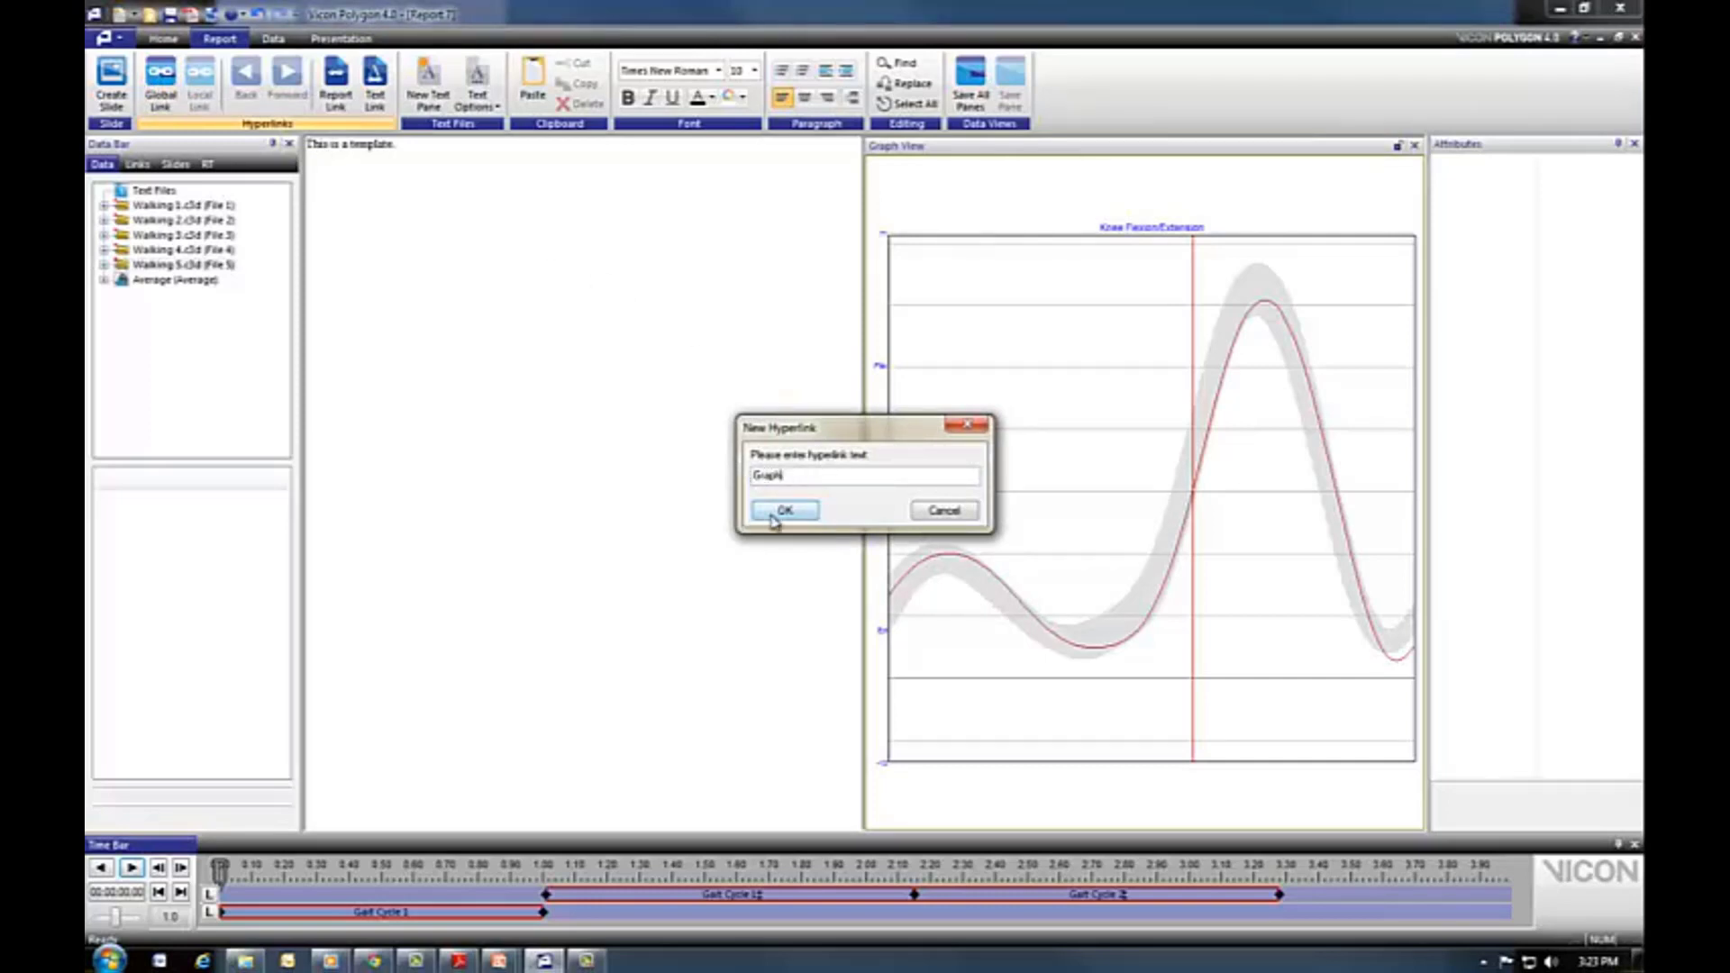
{"action": "left_click", "coordinate": [775, 511]}
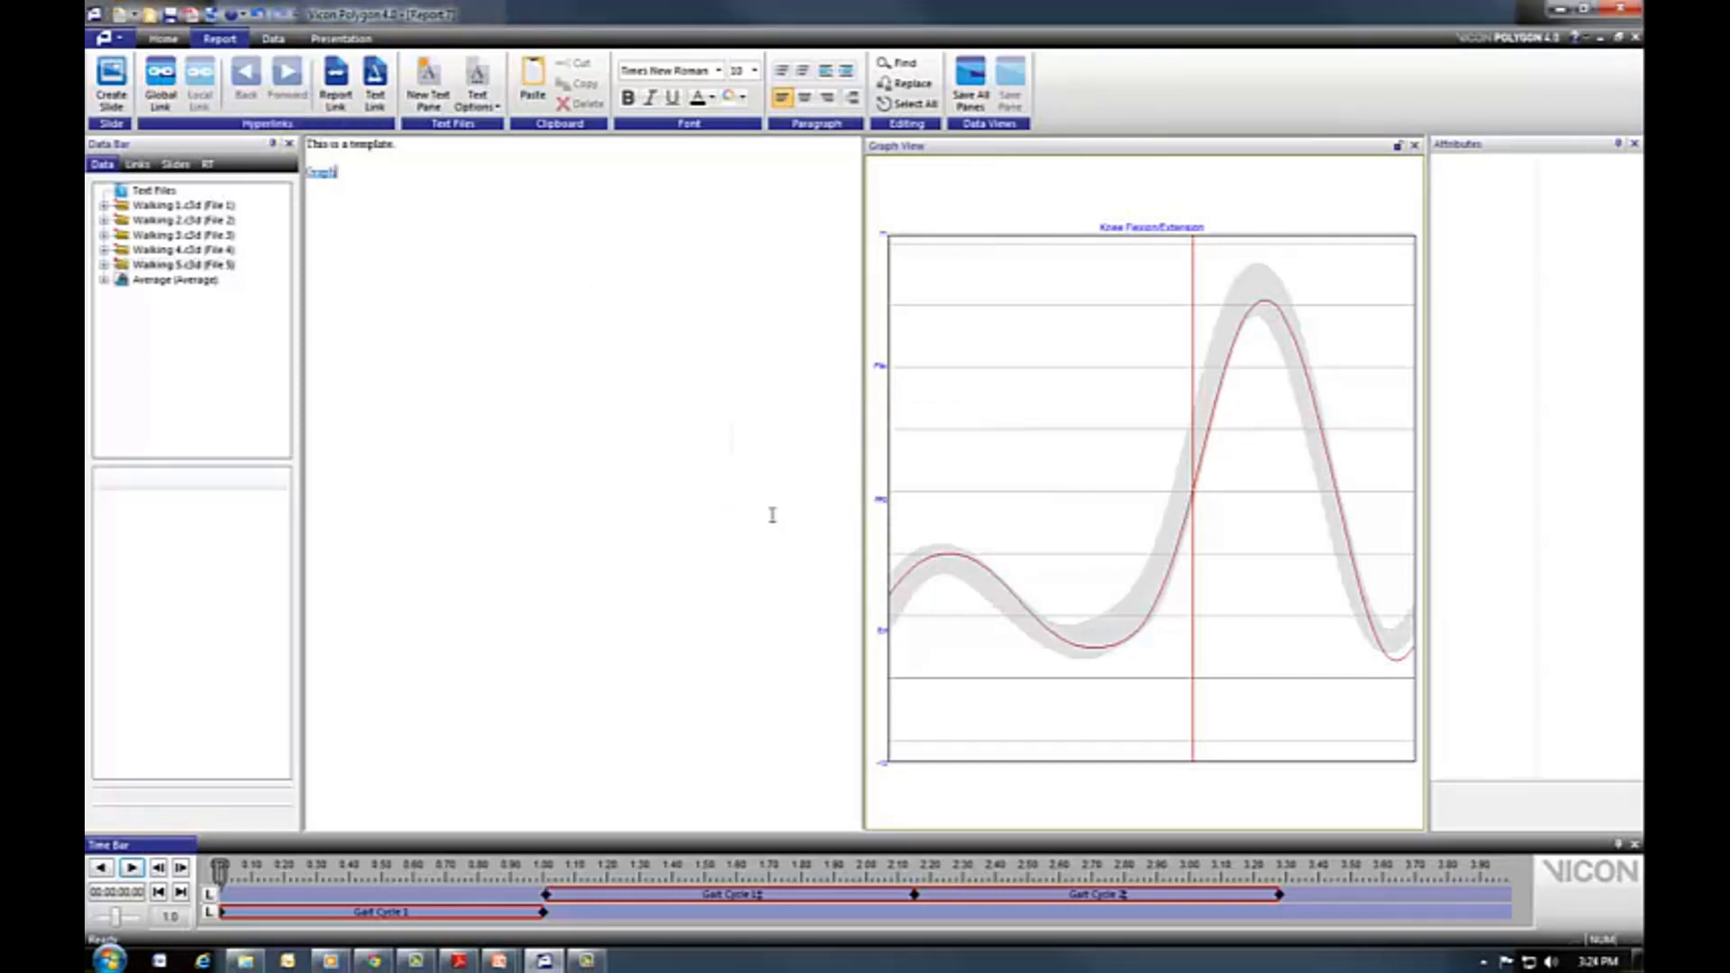
{"action": "left_click", "coordinate": [170, 14]}
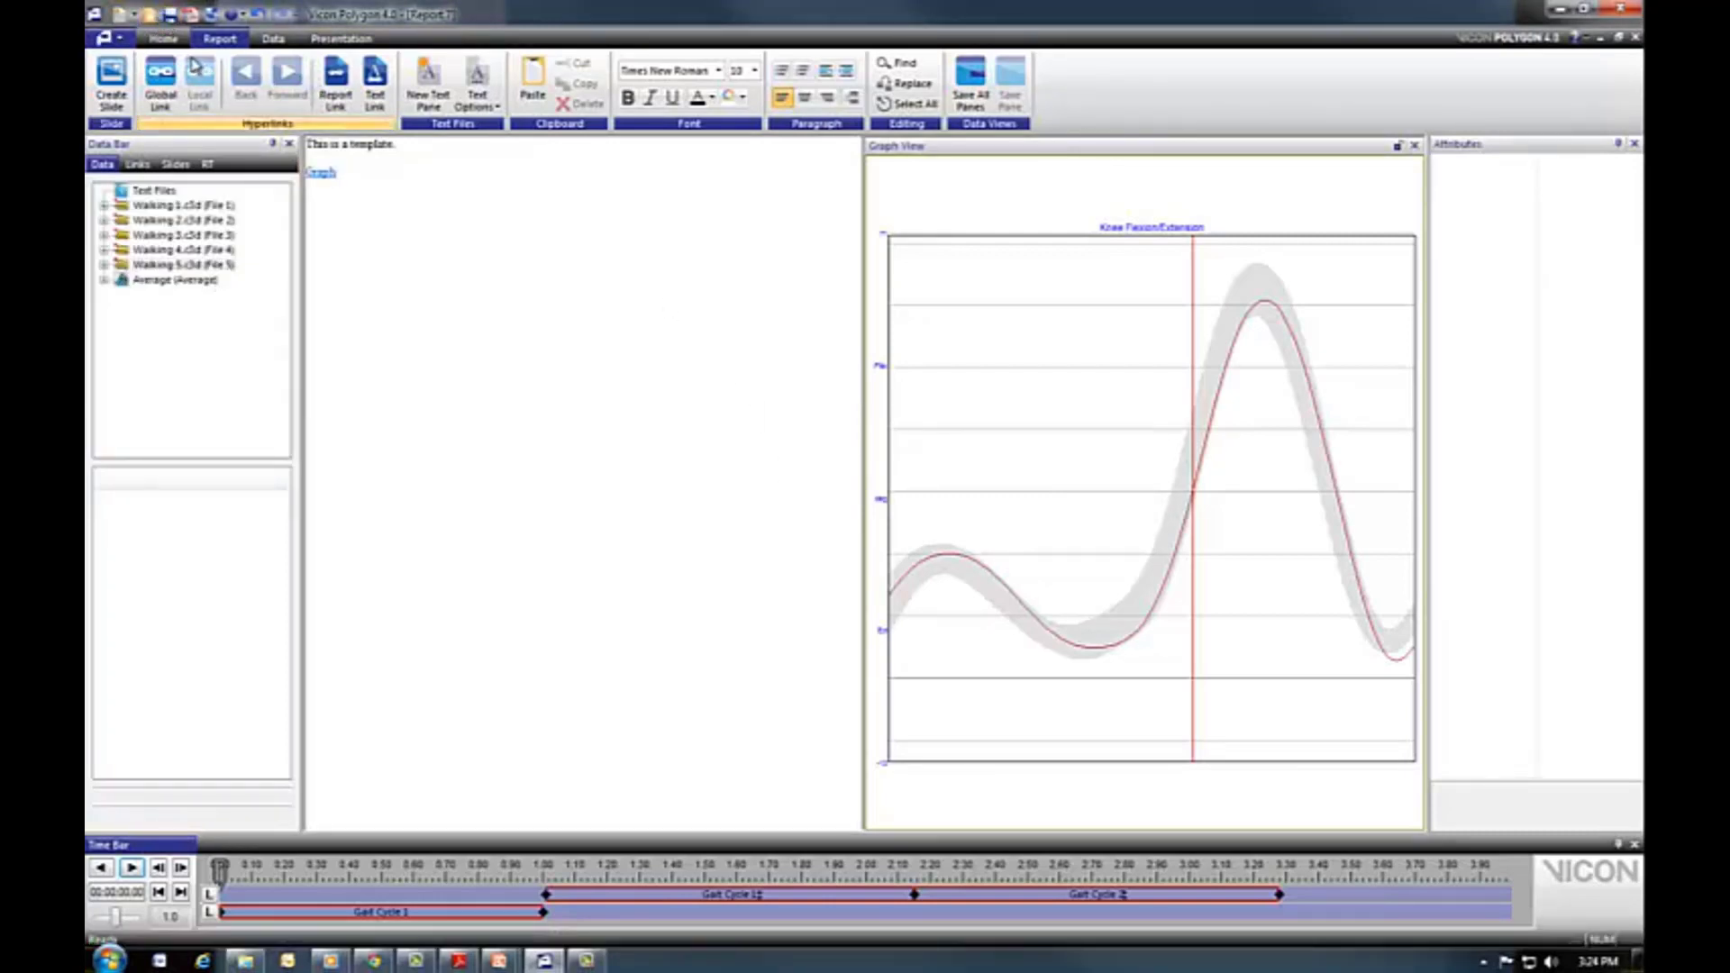
{"action": "left_click", "coordinate": [163, 38]}
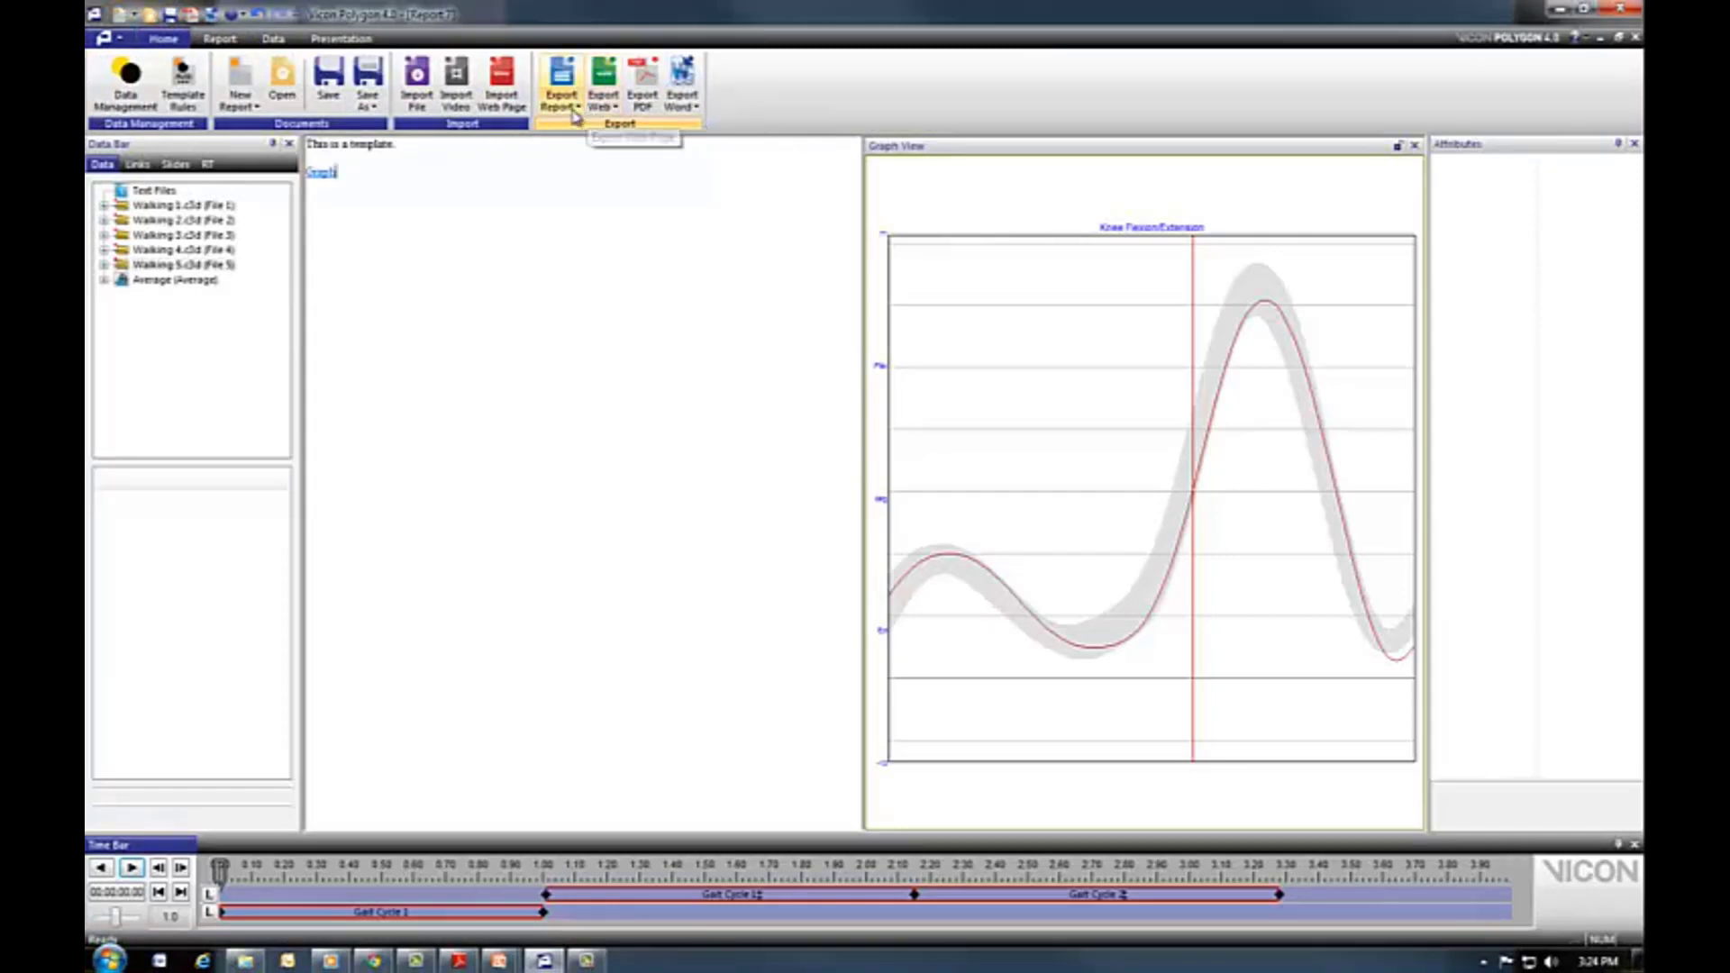
{"action": "left_click", "coordinate": [573, 108]}
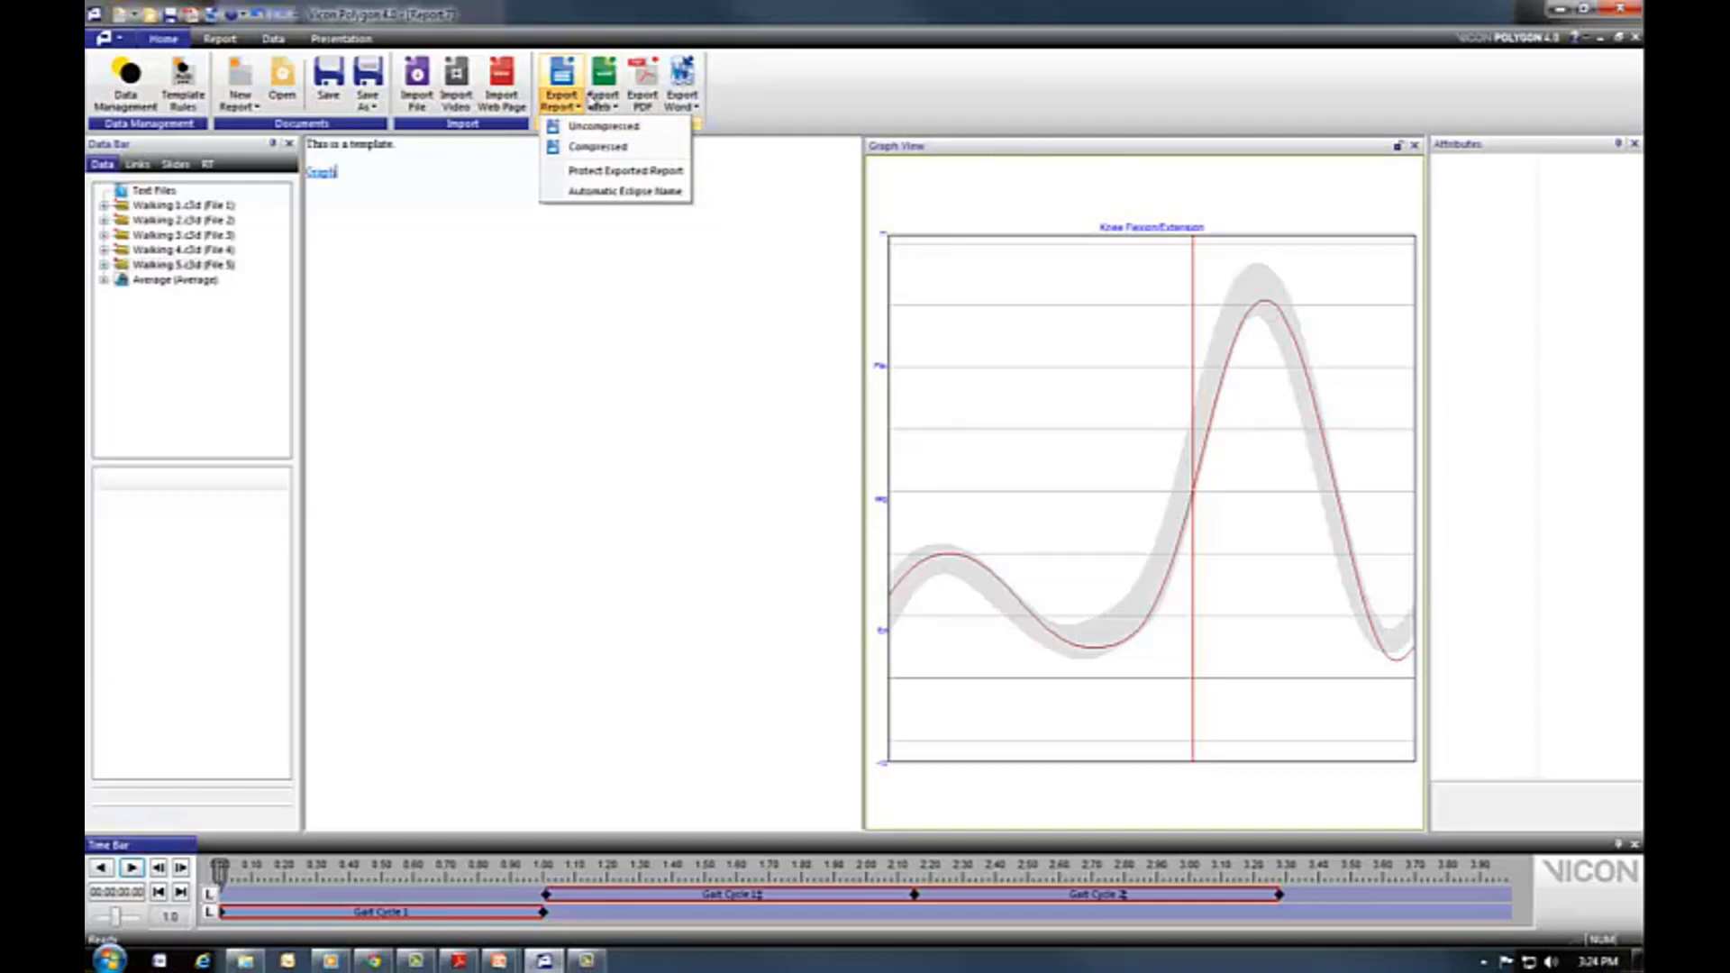
{"action": "left_click", "coordinate": [367, 110]}
{"action": "left_click", "coordinate": [367, 110]}
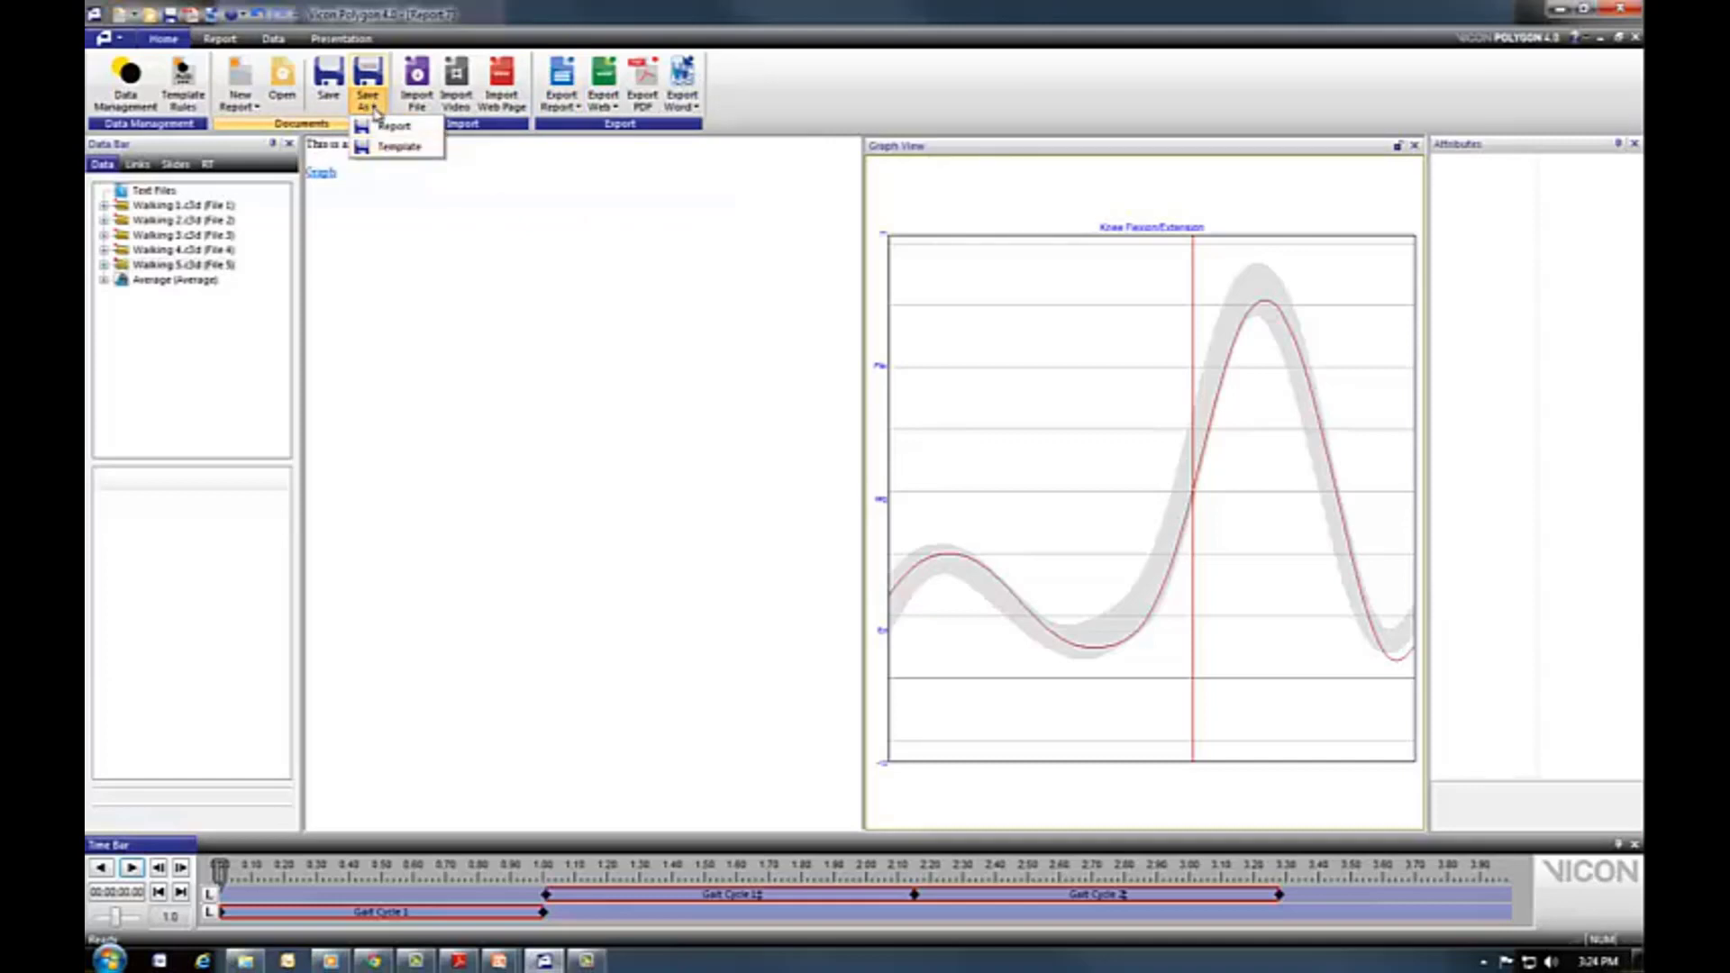
{"action": "left_click", "coordinate": [123, 42]}
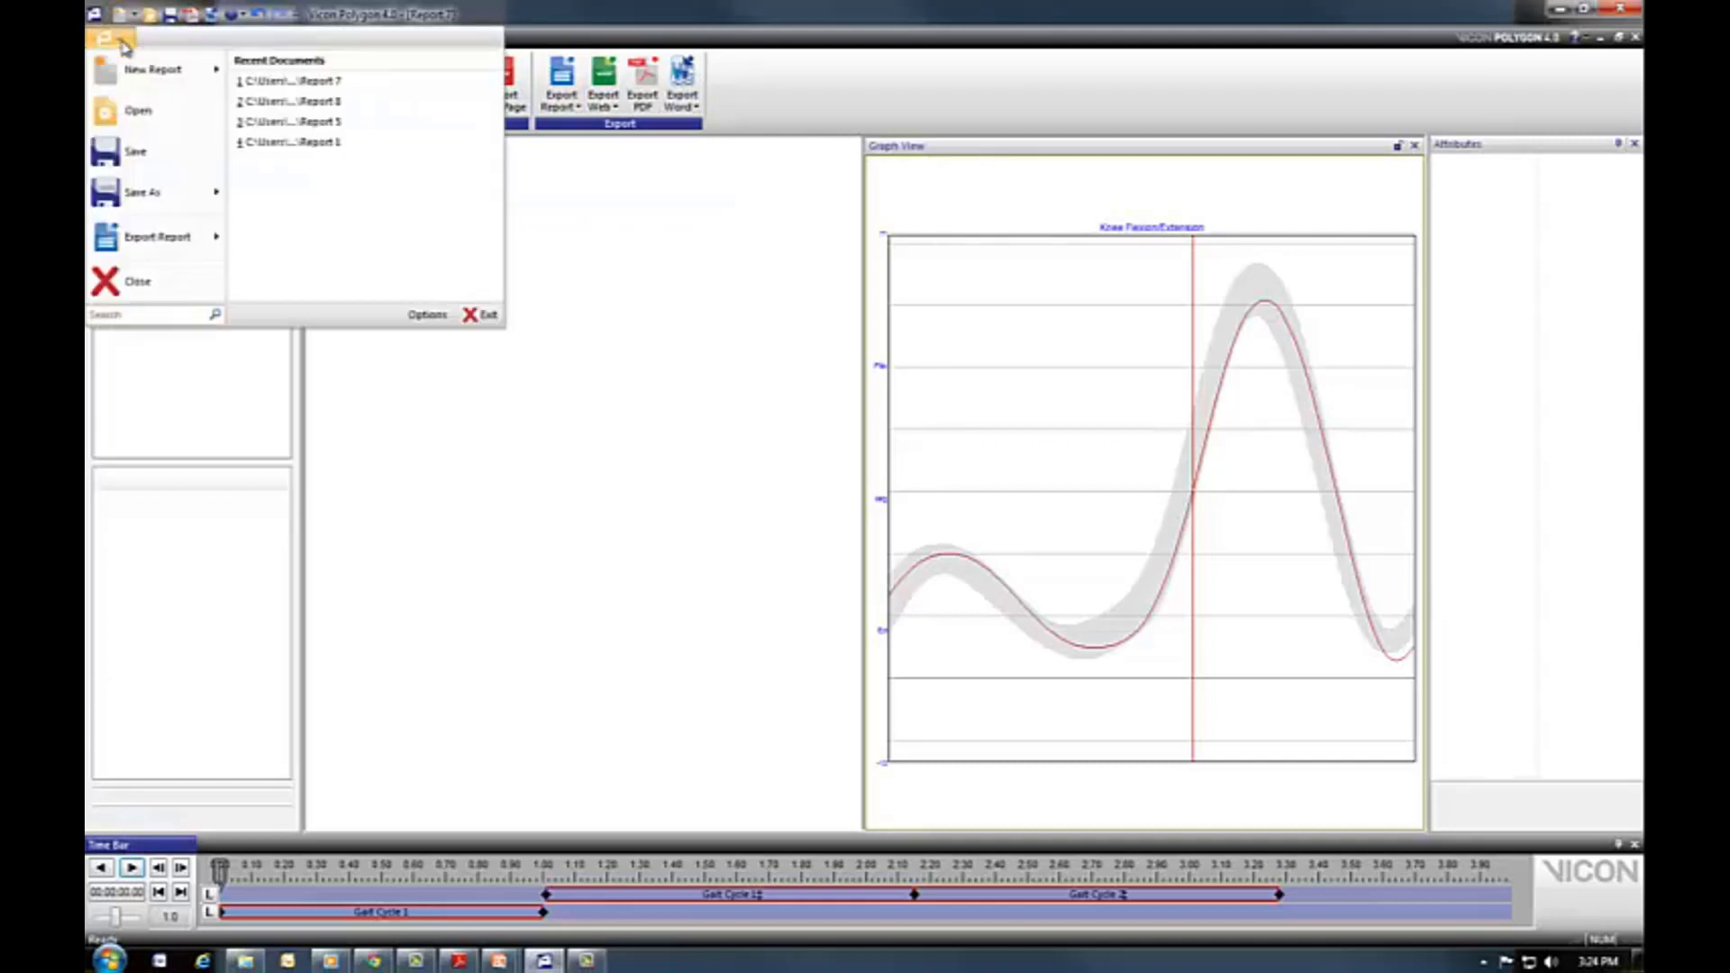
{"action": "mouse_move", "coordinate": [144, 191]}
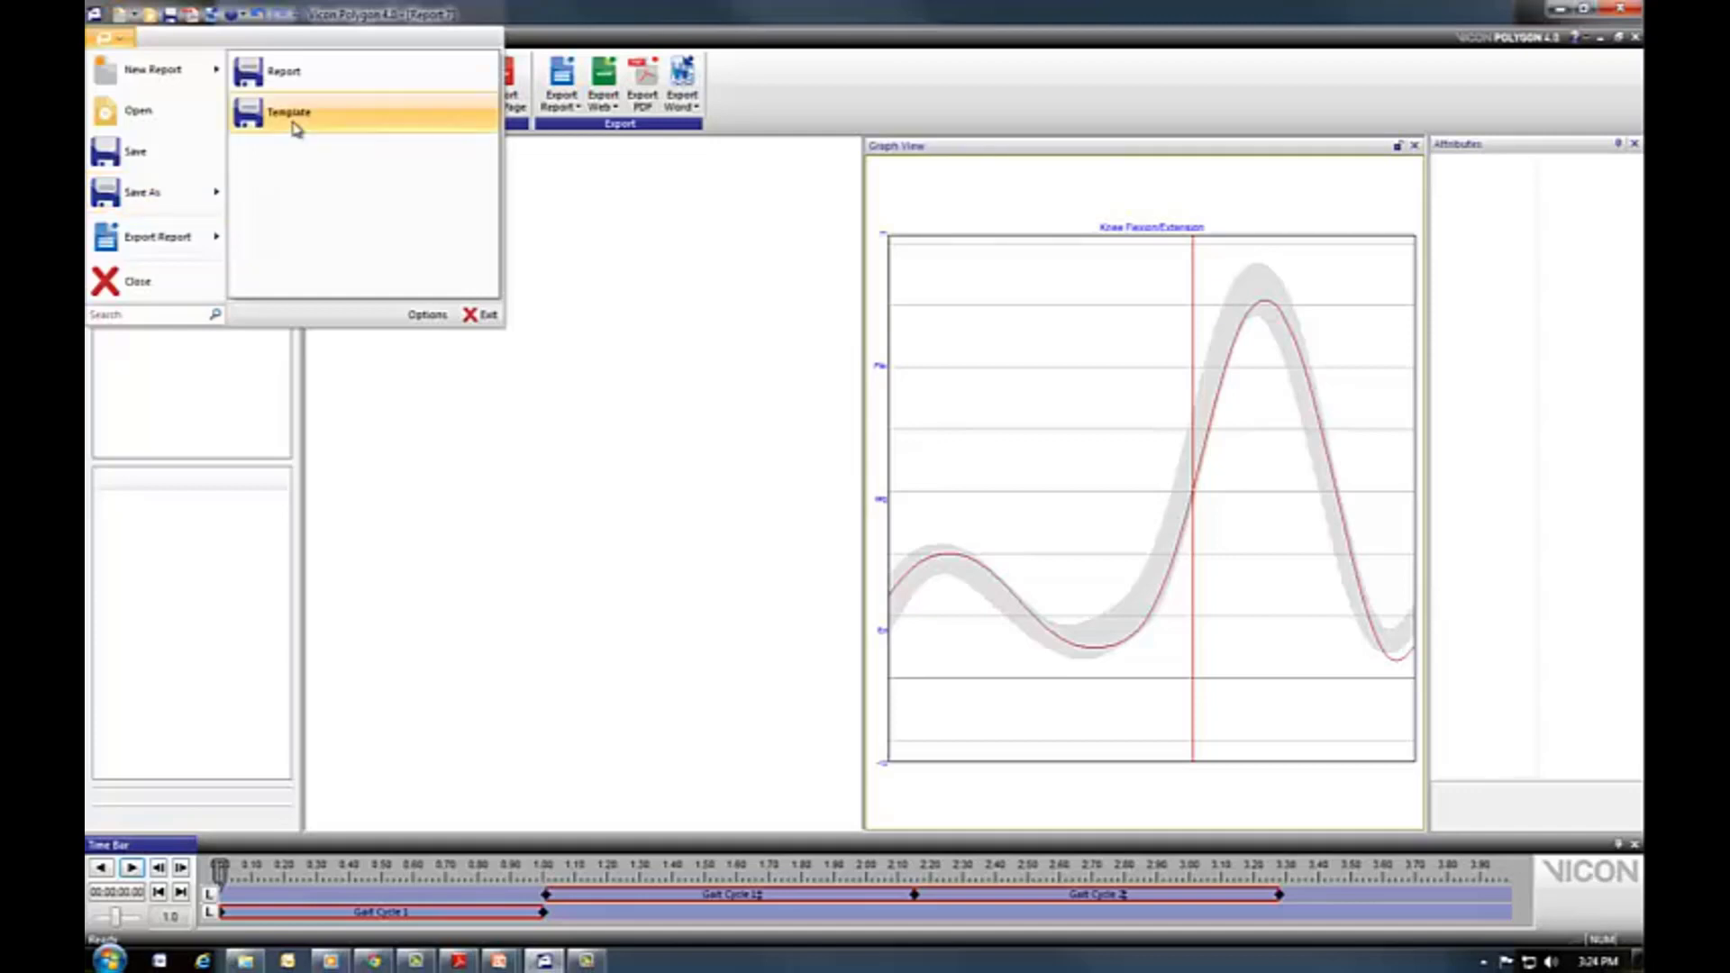
{"action": "left_click", "coordinate": [535, 112]}
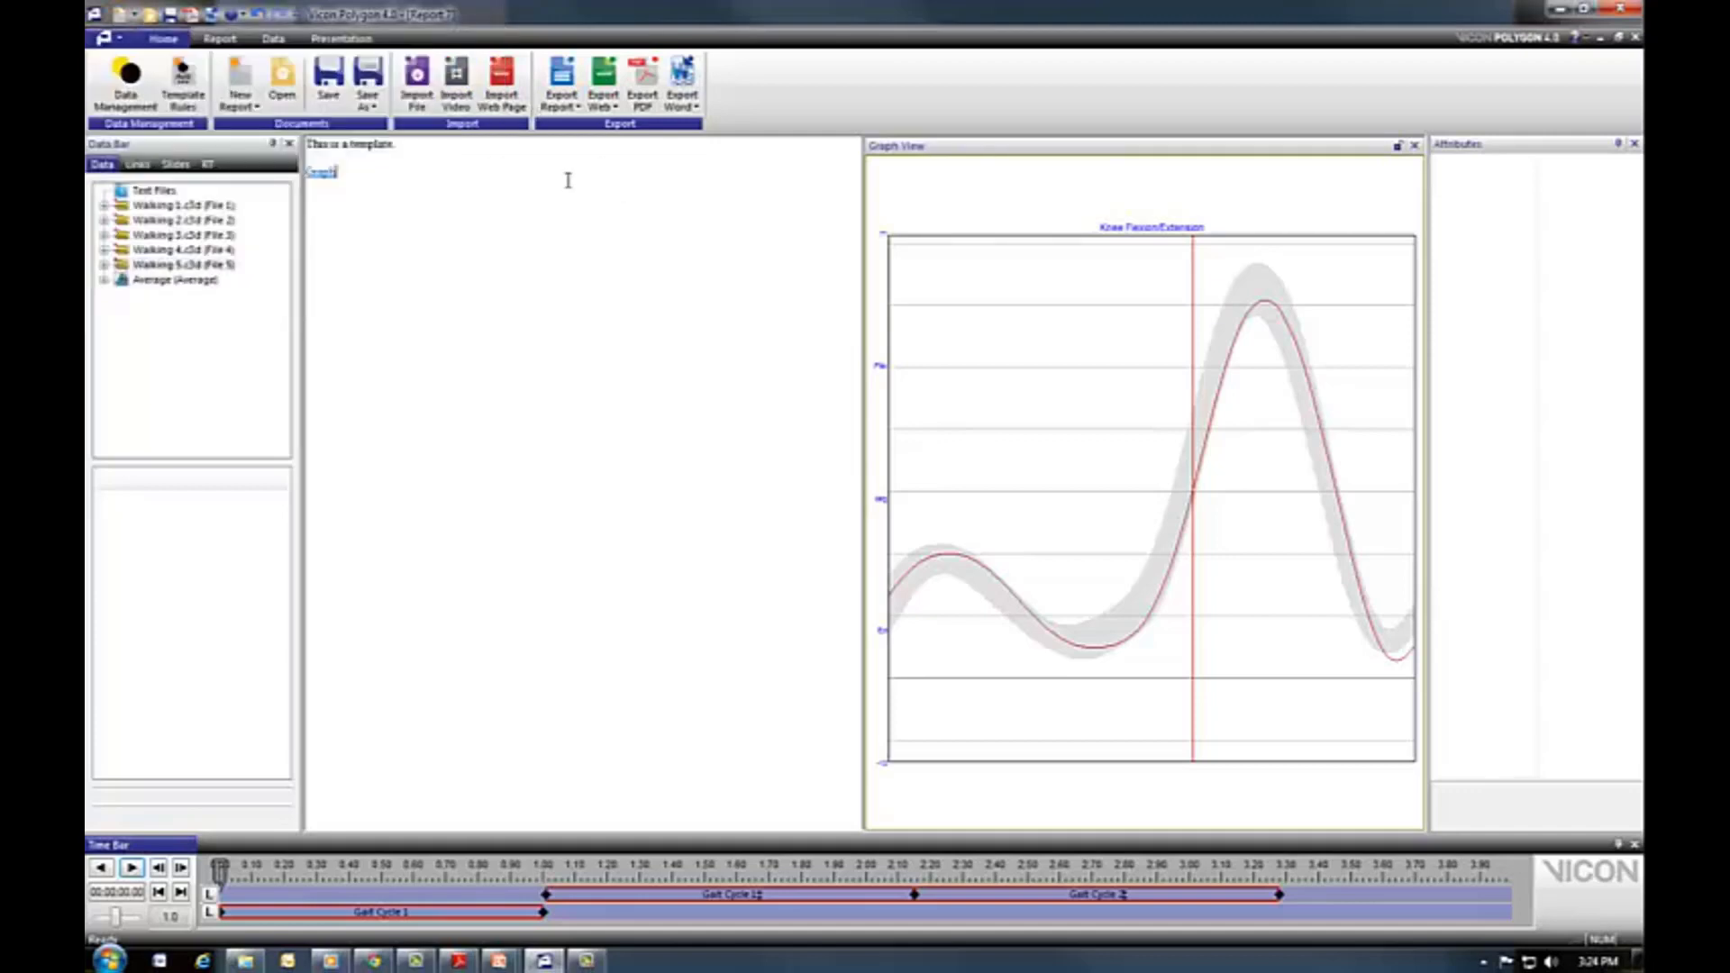
Save the report as a template named Template.tpl in the Polygon4 Templates folder.
{"action": "left_click", "coordinate": [376, 108]}
{"action": "left_click", "coordinate": [392, 146]}
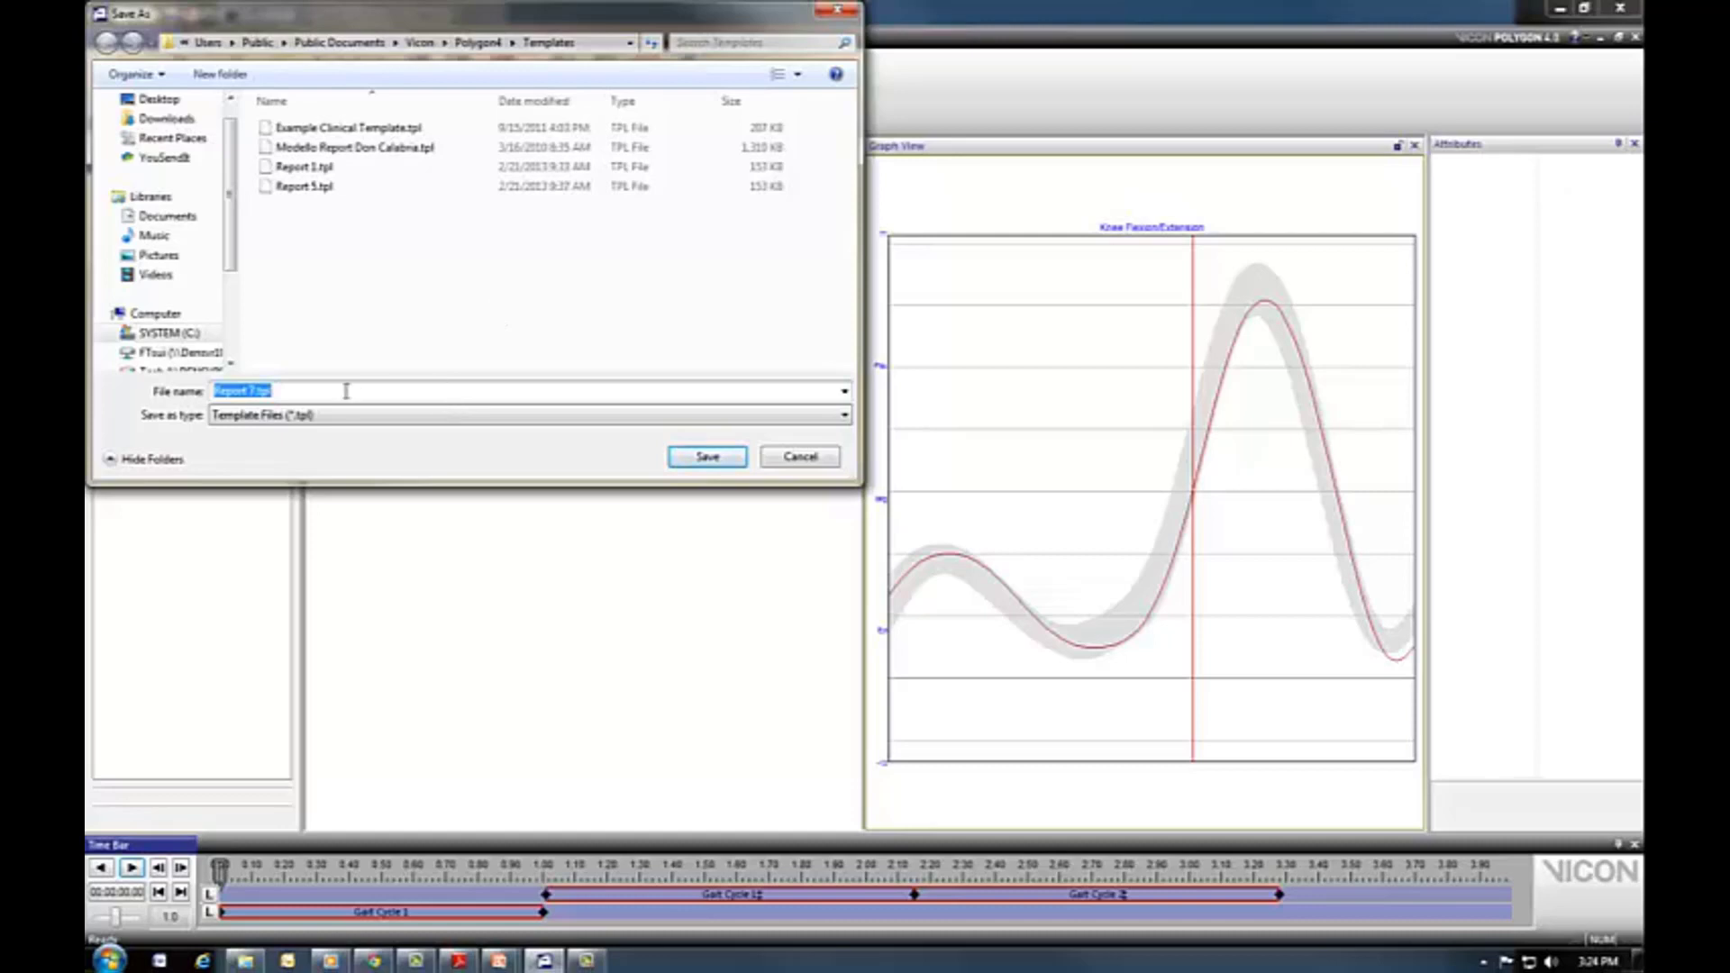
{"action": "left_click", "coordinate": [255, 390]}
{"action": "left_click", "coordinate": [685, 457]}
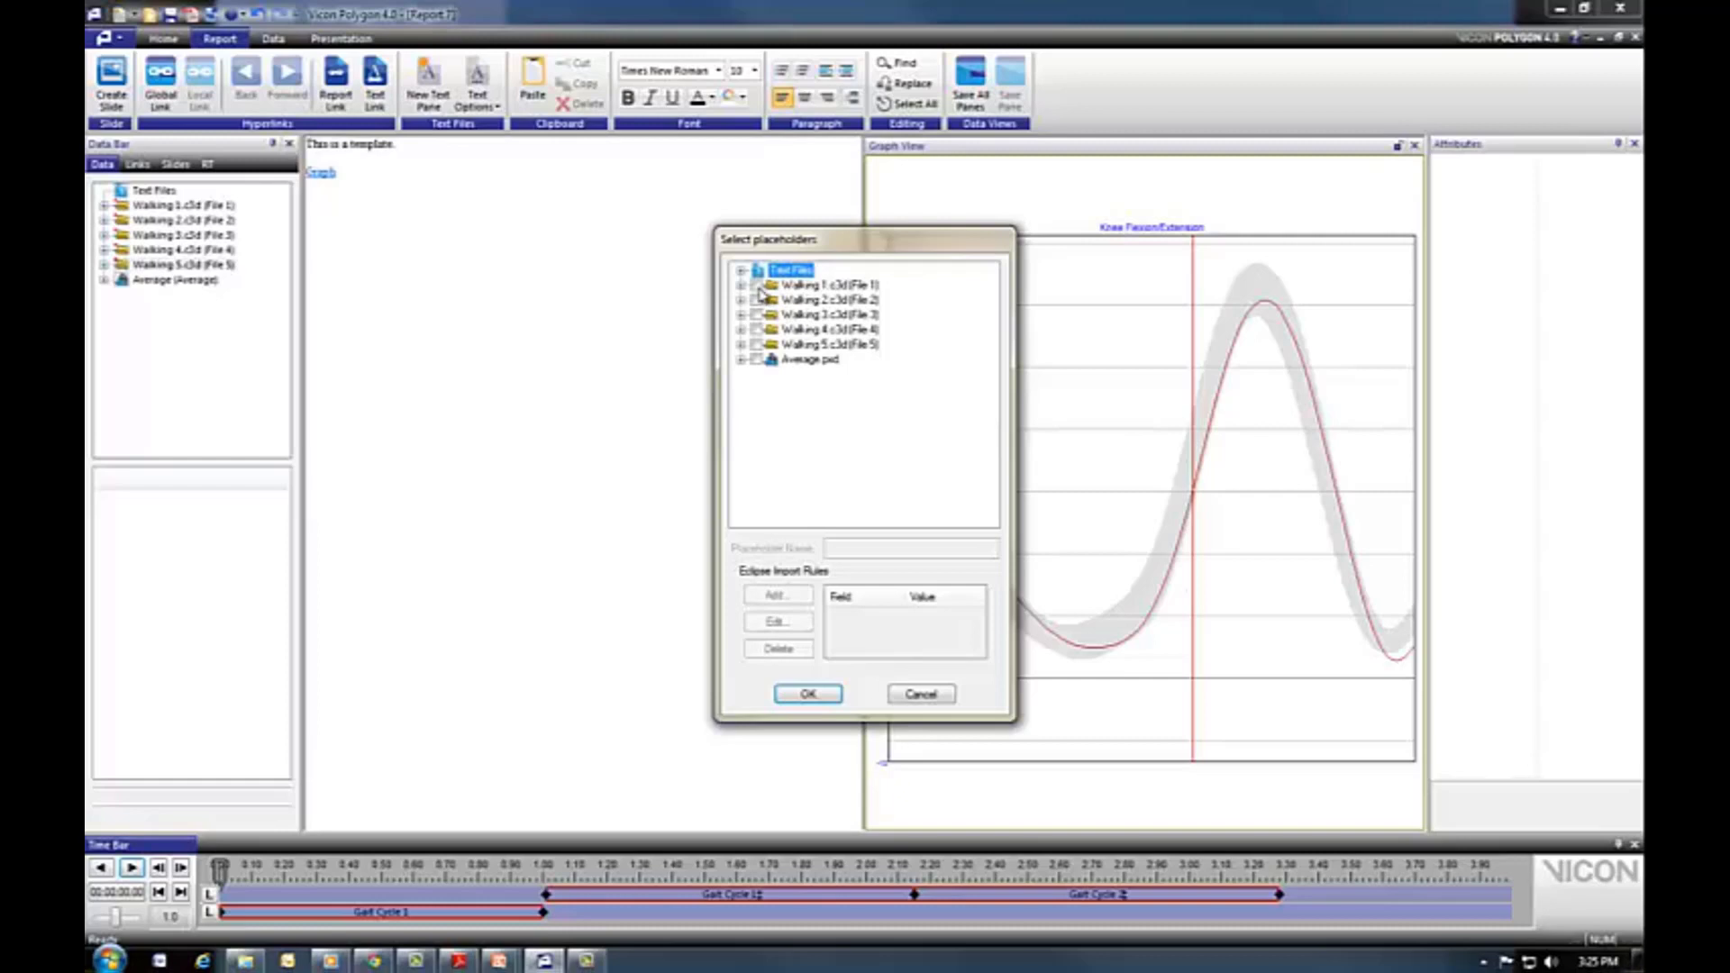
Mark Walking 1 through Walking 5 and Average.pxd as placeholders in the template, keeping File 1 as Walking 1's placeholder name.
{"action": "left_click", "coordinate": [758, 344]}
{"action": "left_click", "coordinate": [758, 359]}
{"action": "left_click", "coordinate": [804, 285]}
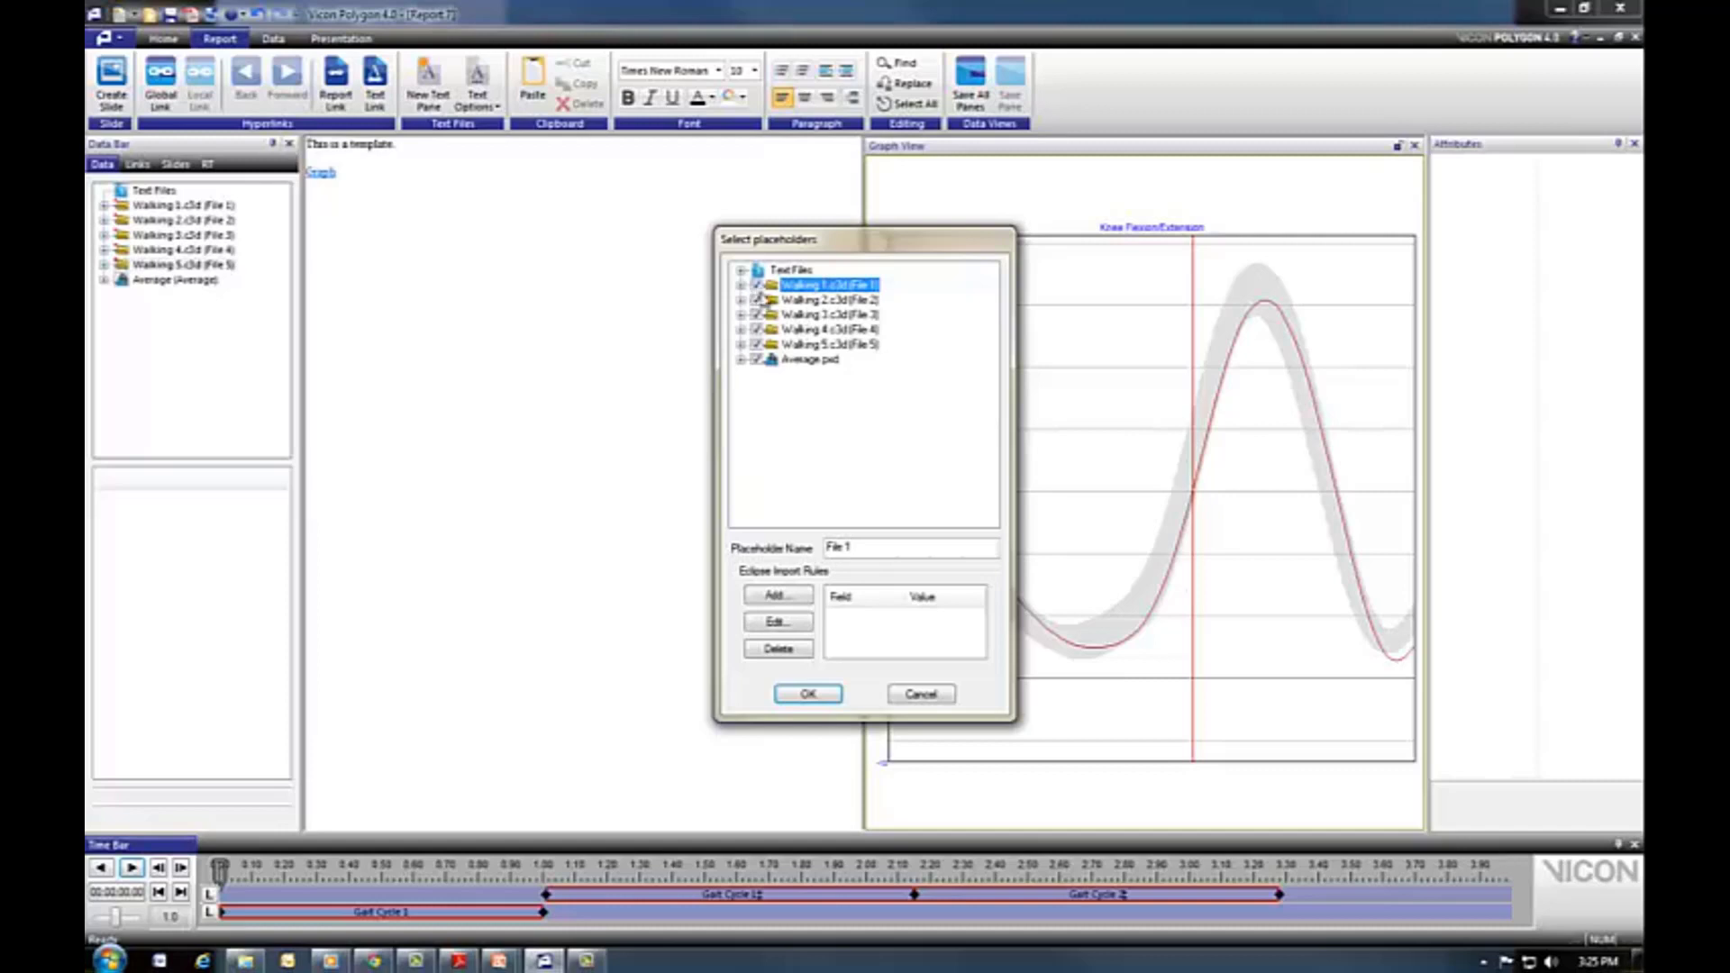
{"action": "left_click", "coordinate": [797, 697]}
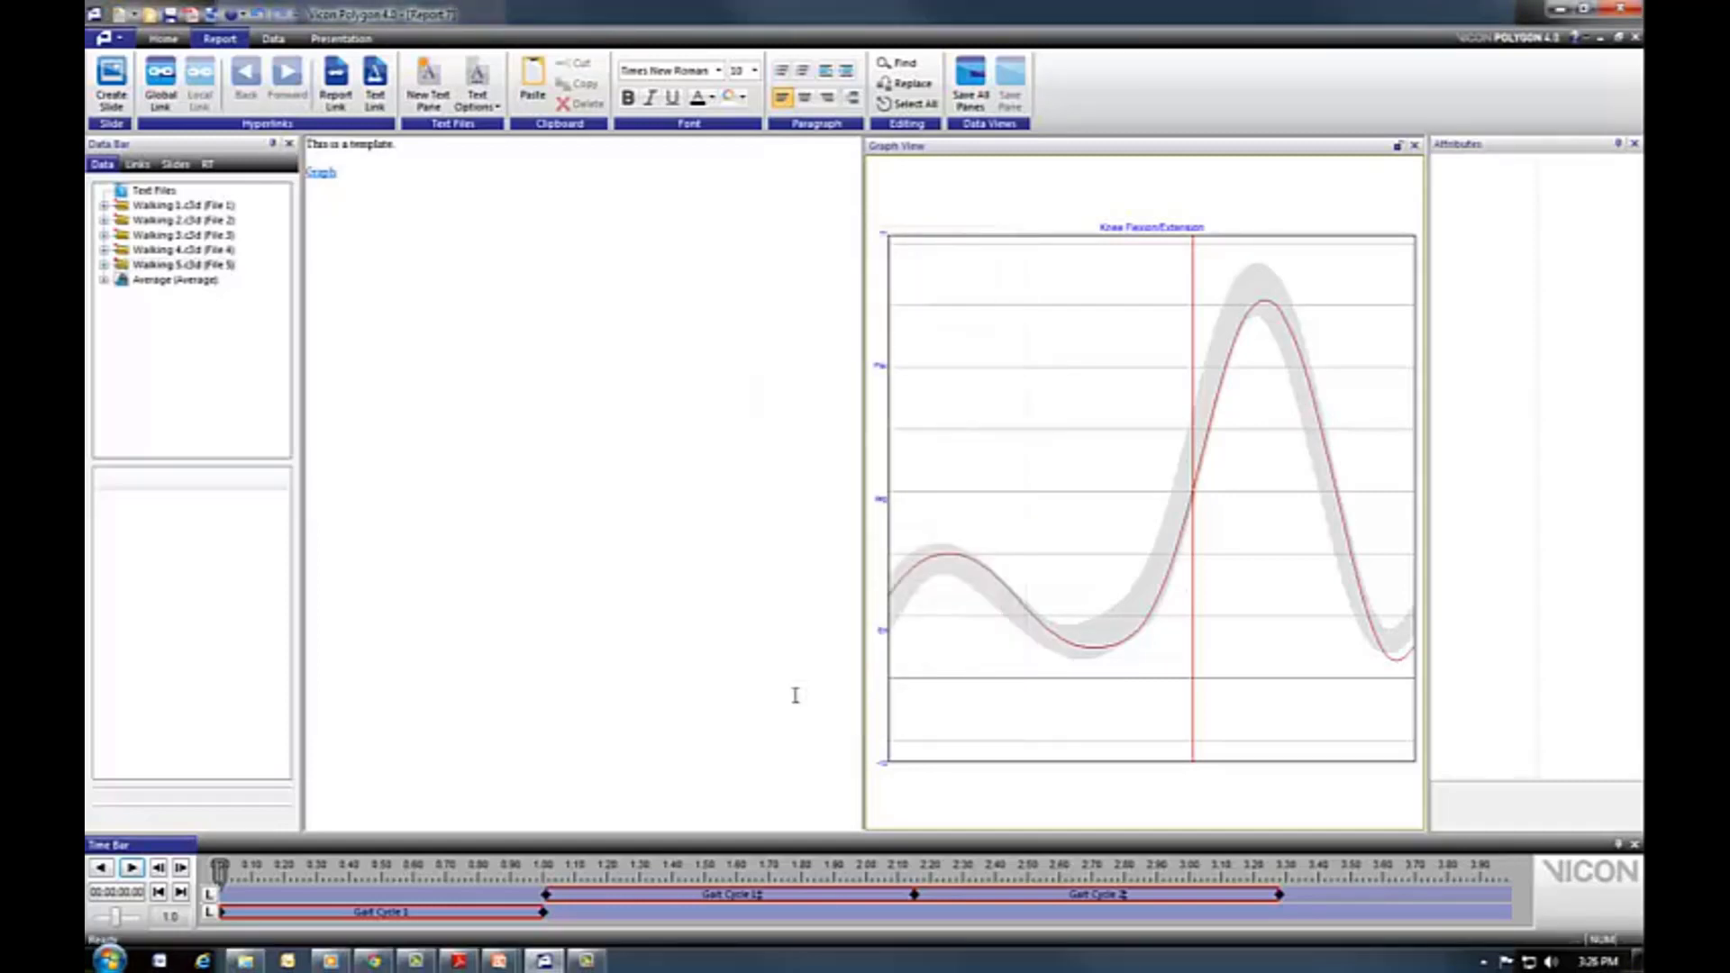
Create a new report in the Walking Trials session based on Template.tpl.
{"action": "left_click", "coordinate": [163, 38]}
{"action": "left_click", "coordinate": [131, 91]}
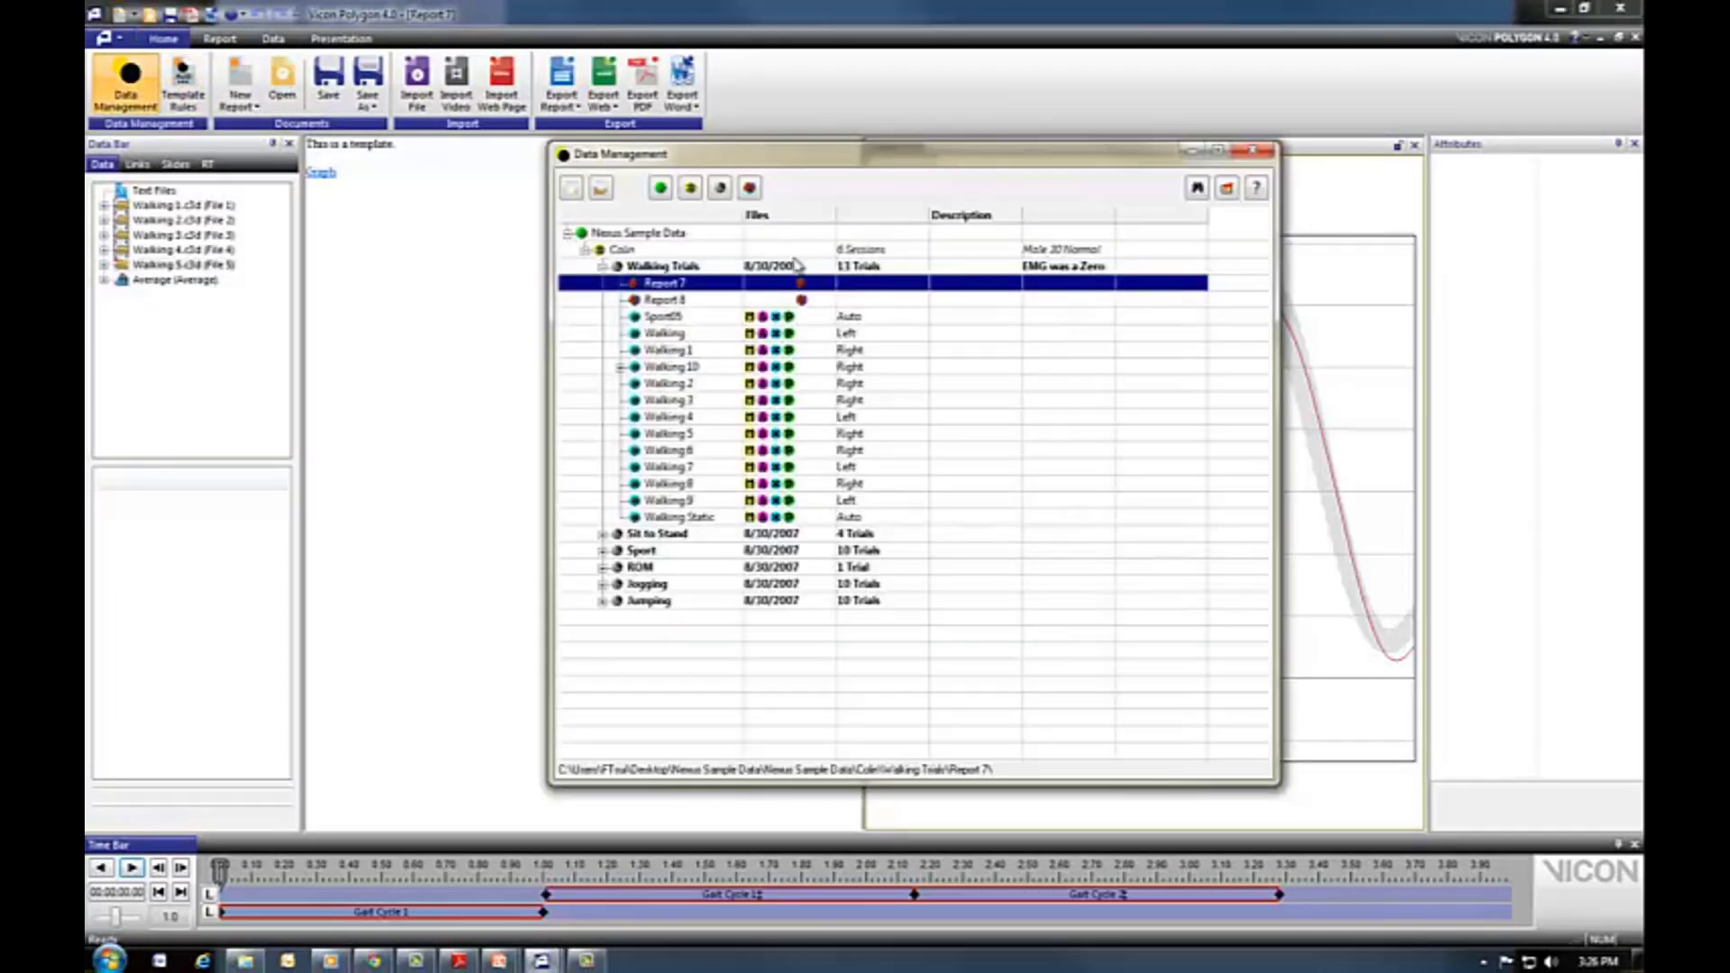
{"action": "left_click", "coordinate": [747, 199]}
{"action": "key", "text": "Return"}
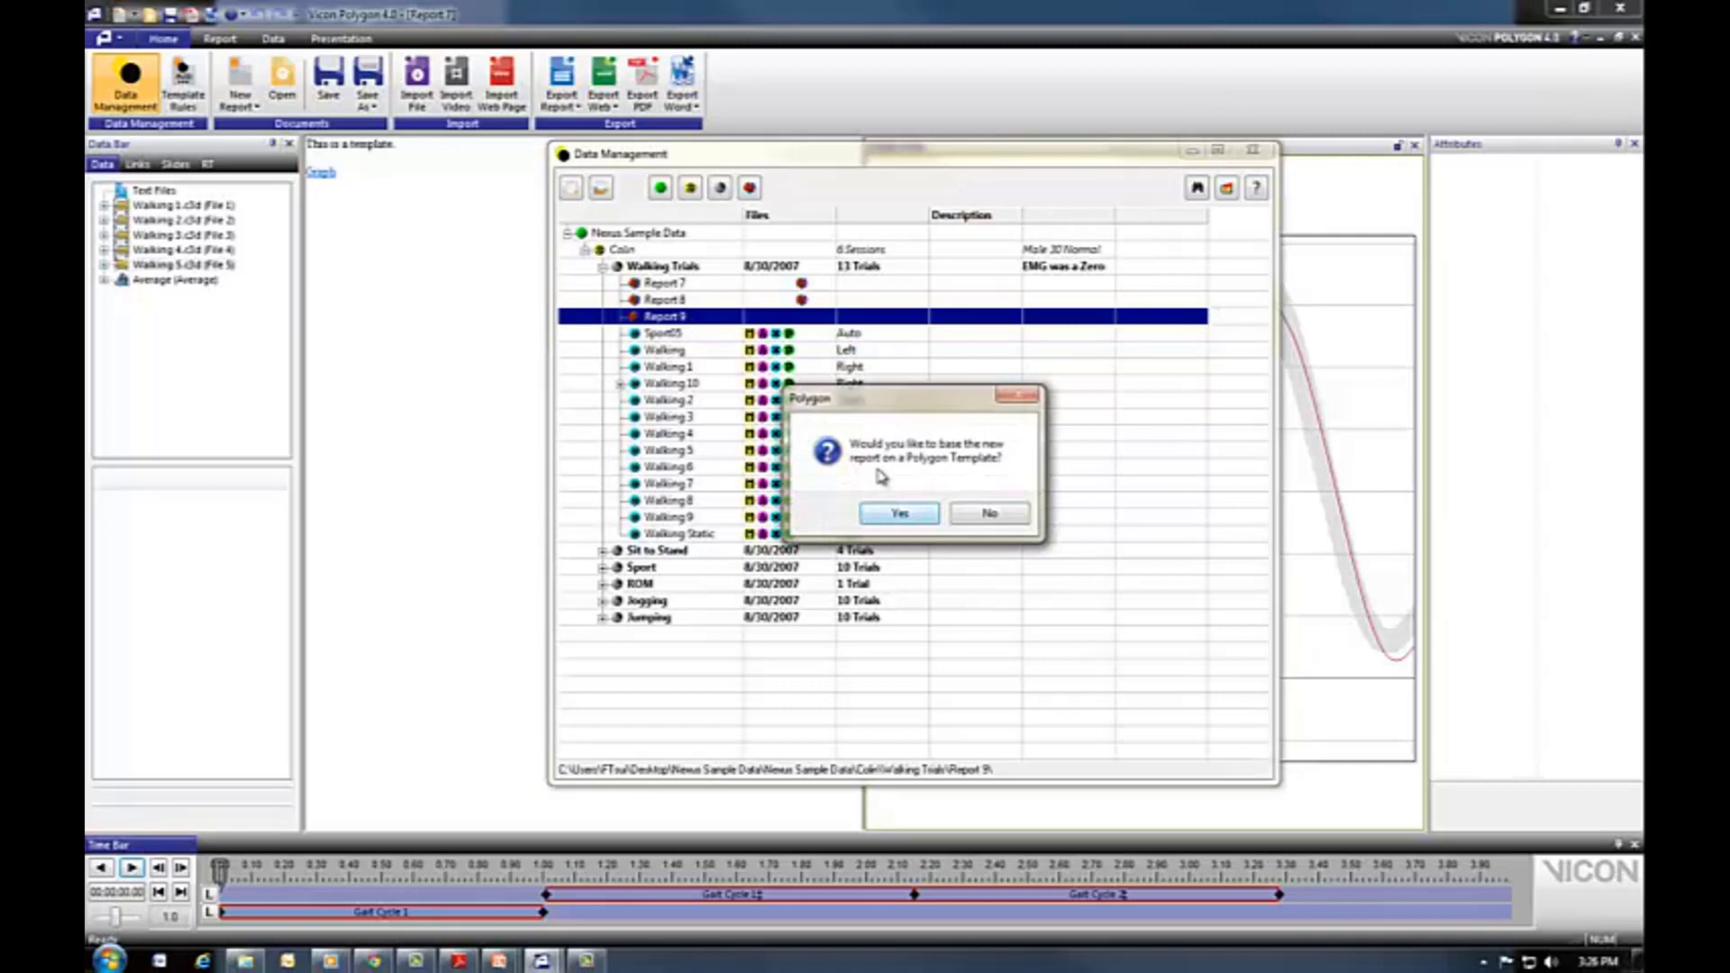
{"action": "left_click", "coordinate": [898, 513]}
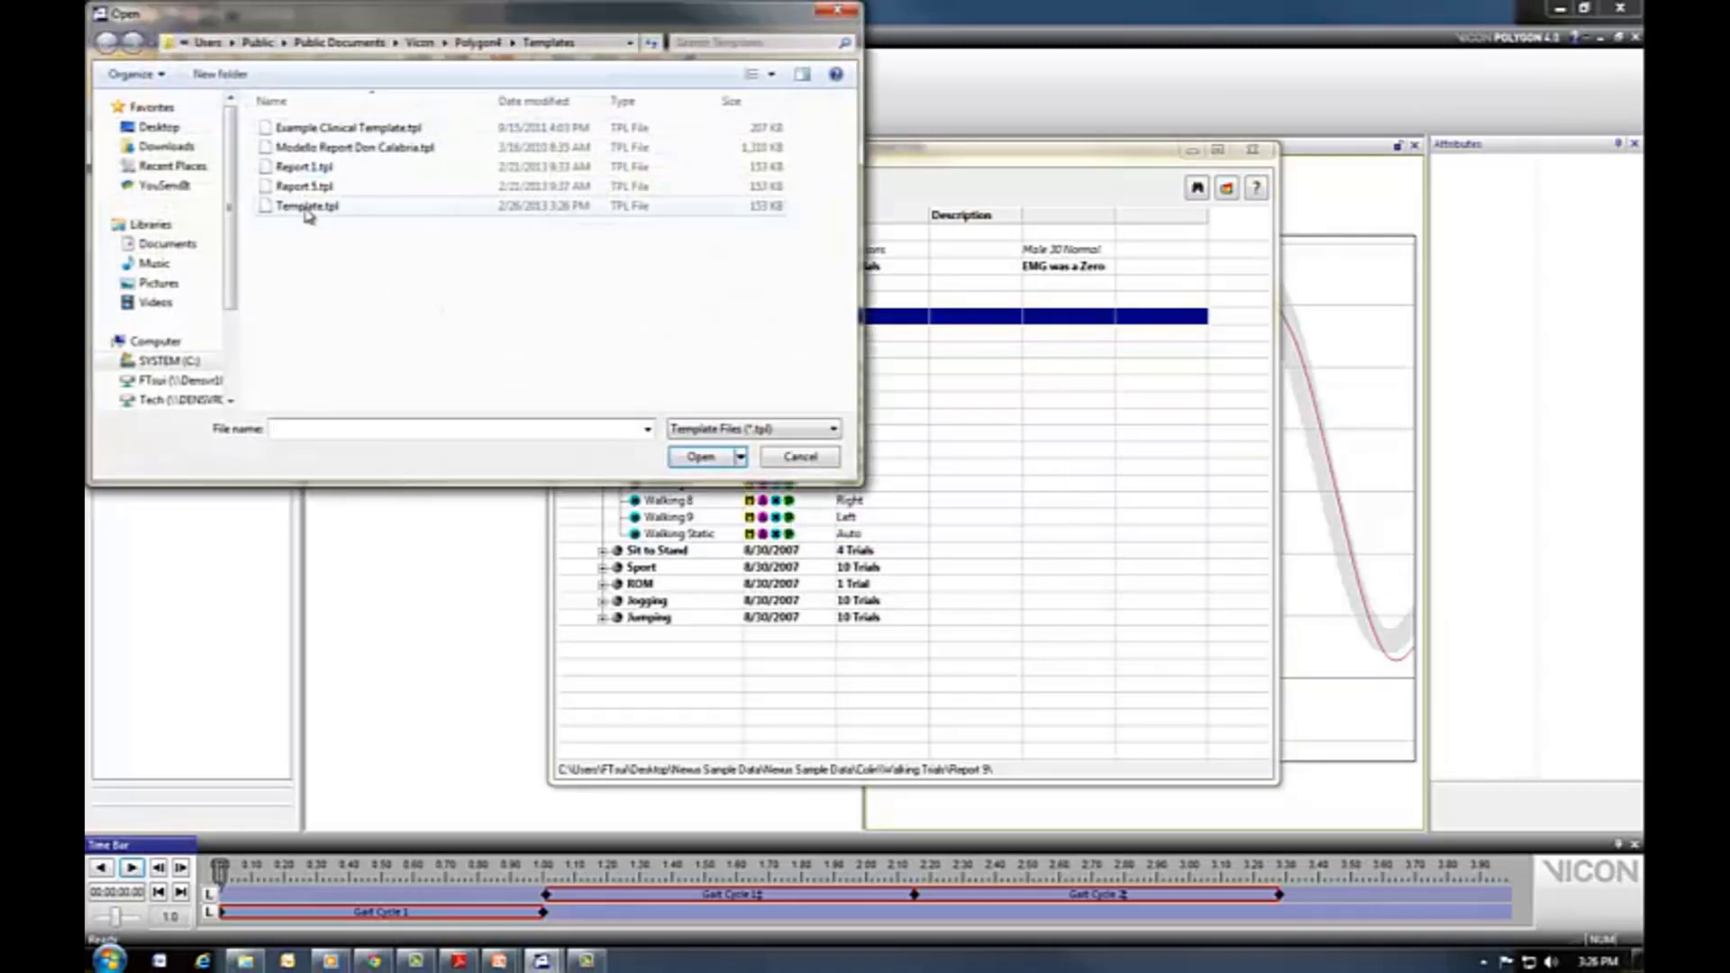
{"action": "double_click", "coordinate": [297, 207]}
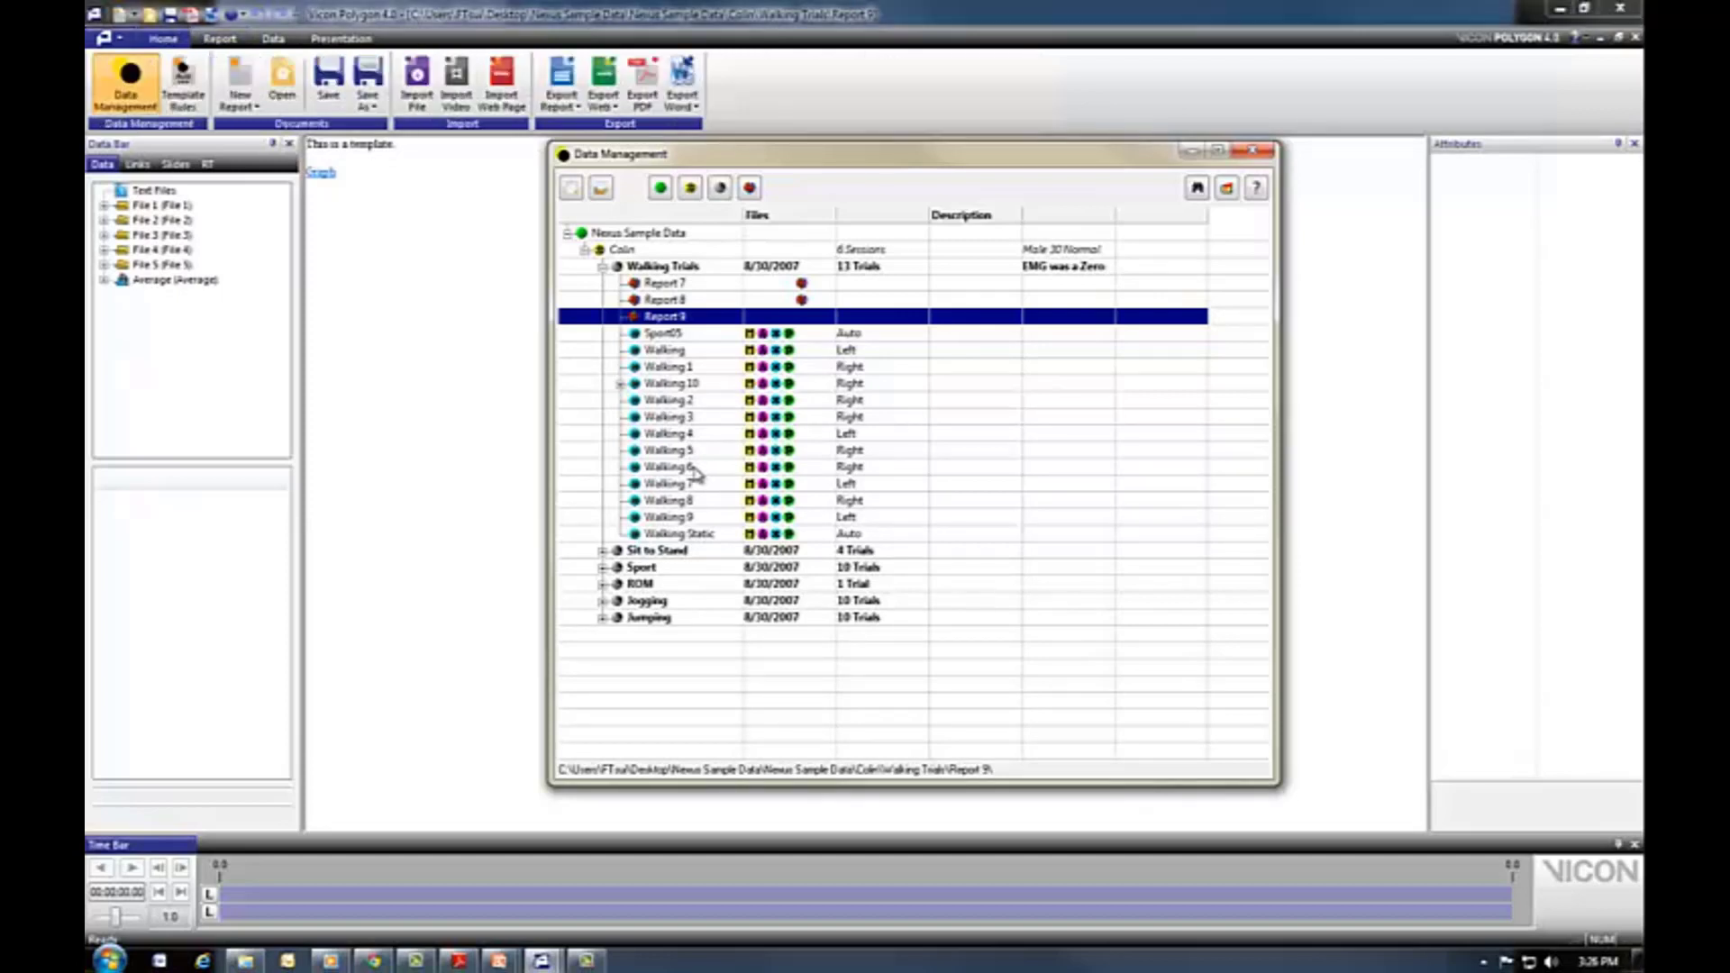
Import Walking 6 into the File 1 placeholder and Walking 7 into the File 2 placeholder.
{"action": "double_click", "coordinate": [691, 468]}
{"action": "left_click", "coordinate": [811, 420]}
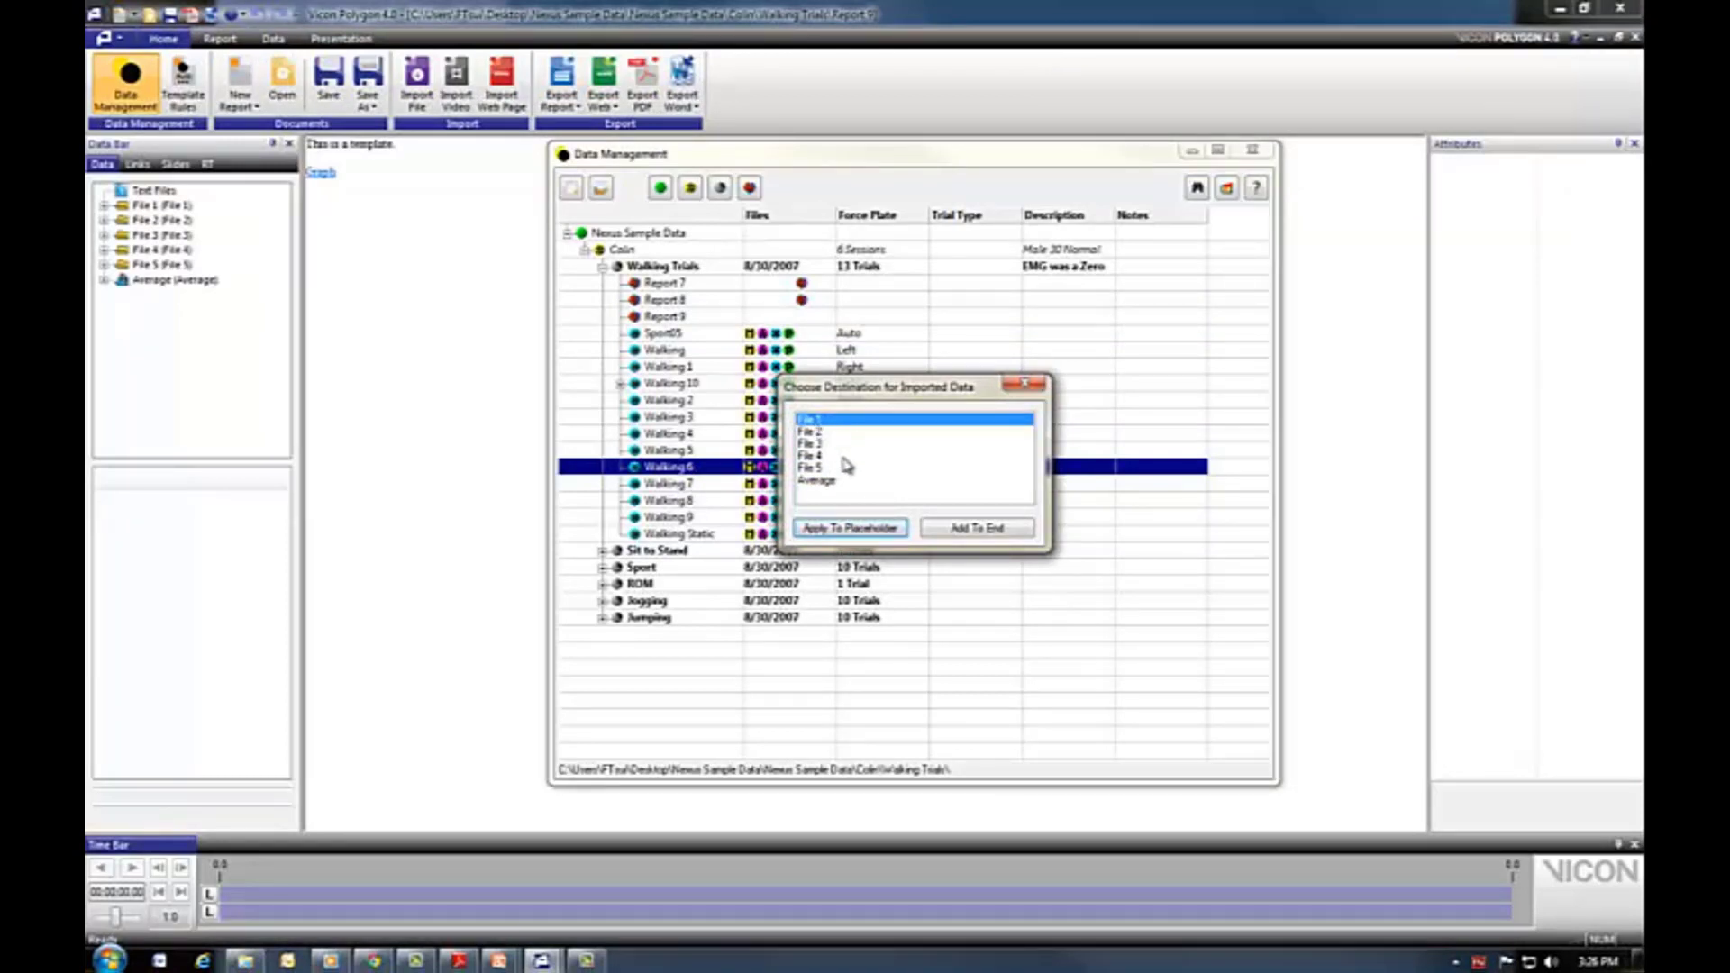
{"action": "left_click", "coordinate": [854, 530]}
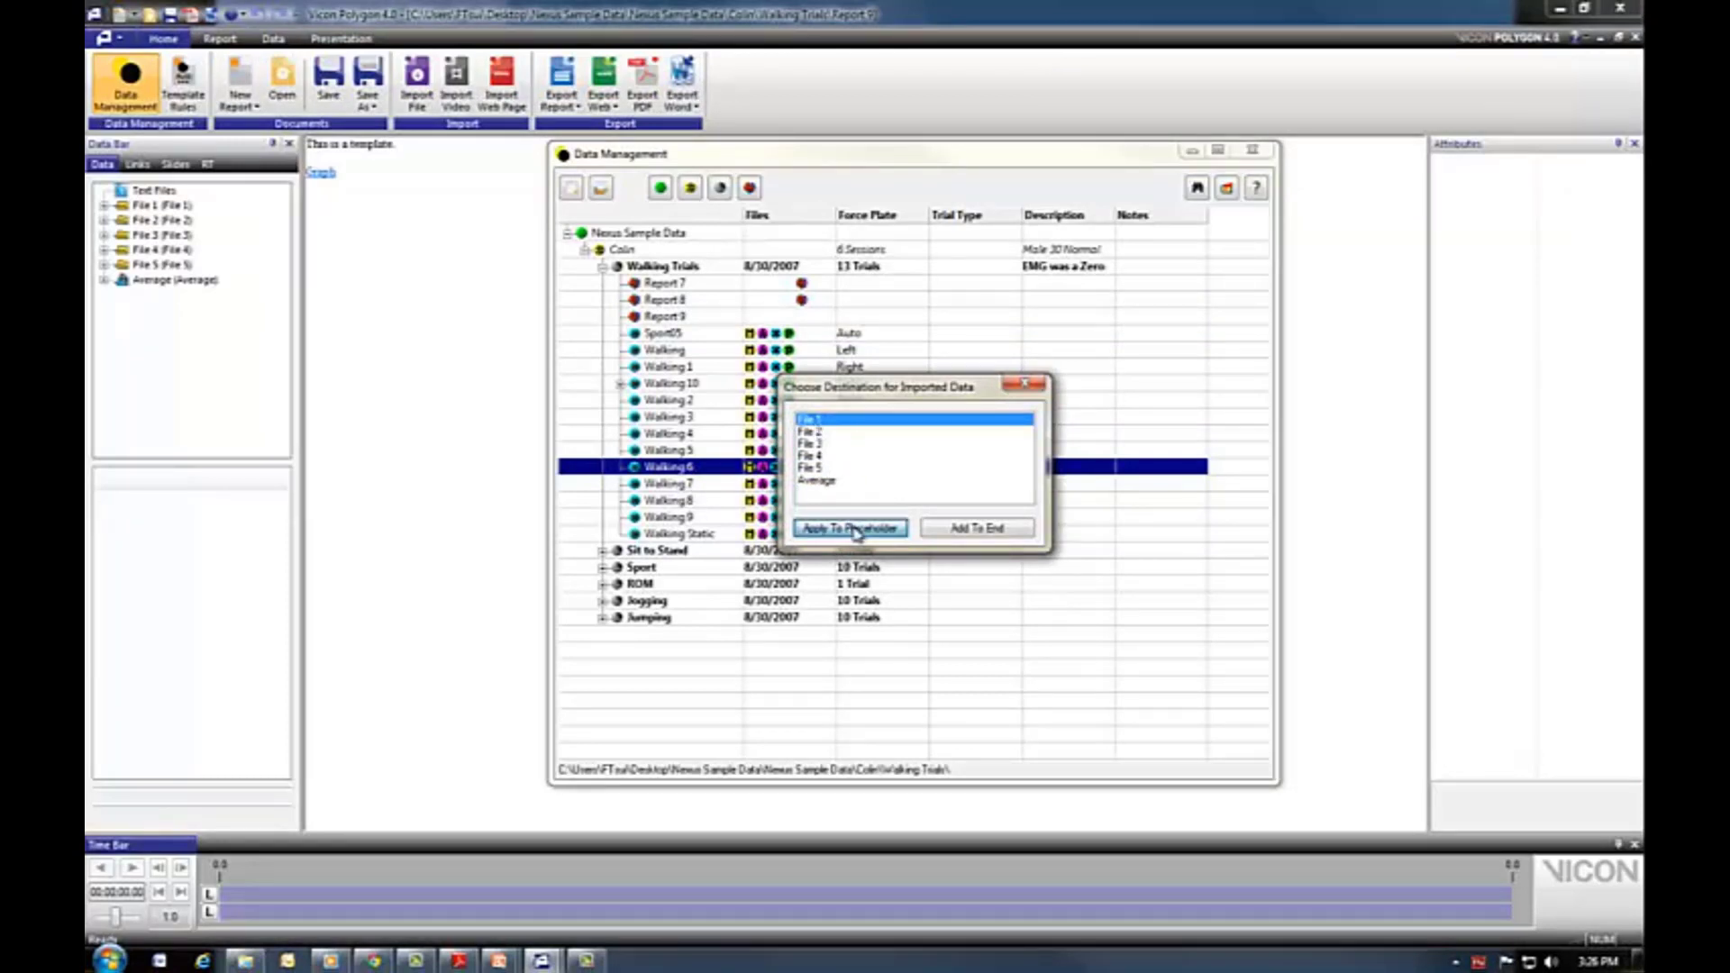
{"action": "left_click", "coordinate": [699, 489]}
{"action": "double_click", "coordinate": [711, 487]}
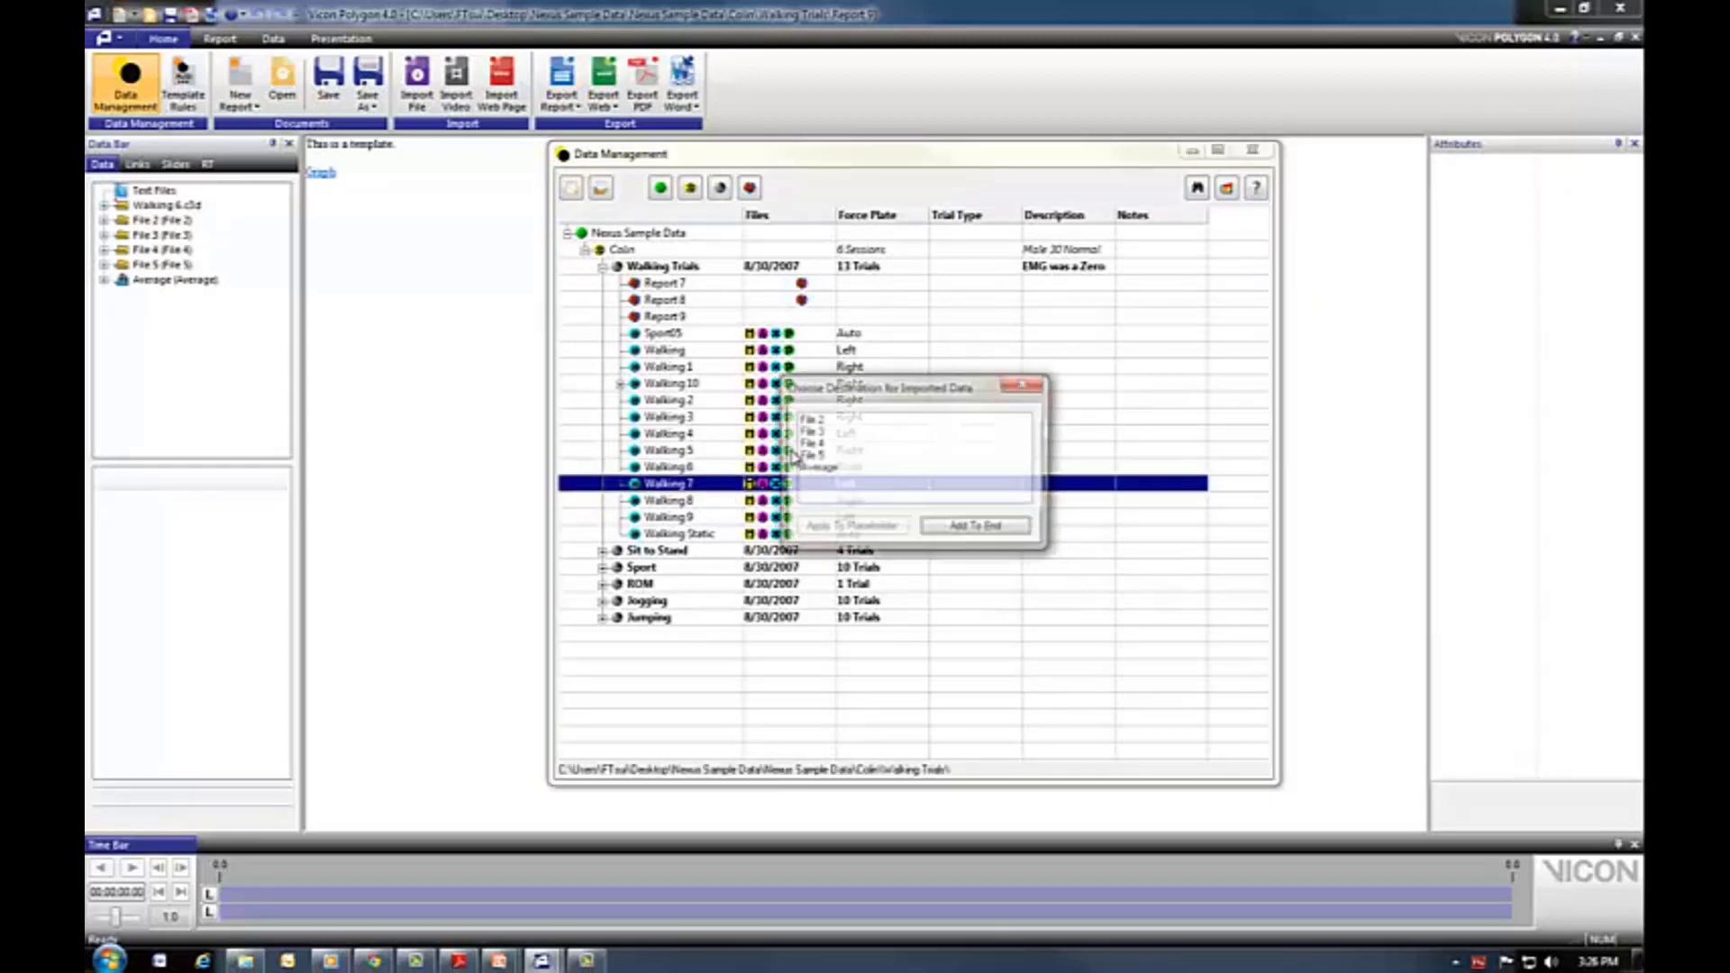
{"action": "left_click", "coordinate": [849, 528]}
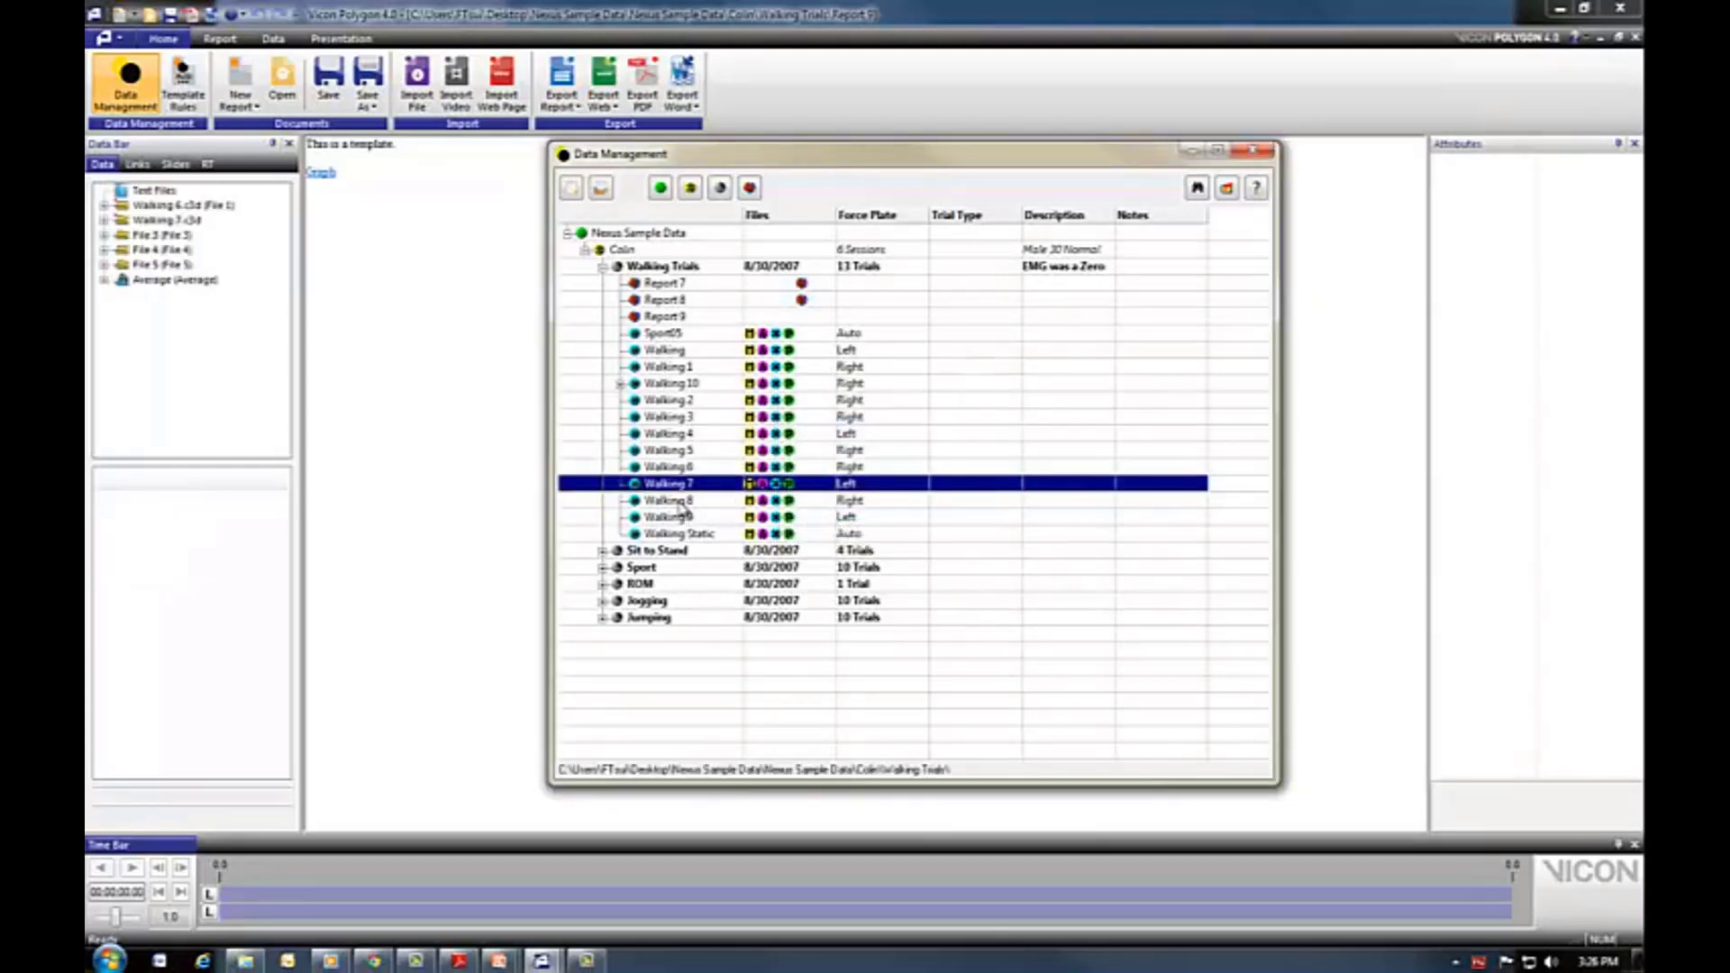
Import Walking 8, Walking 9 and Walking 10 into the File 3, File 4 and File 5 placeholders, and close Data Management.
{"action": "double_click", "coordinate": [829, 499]}
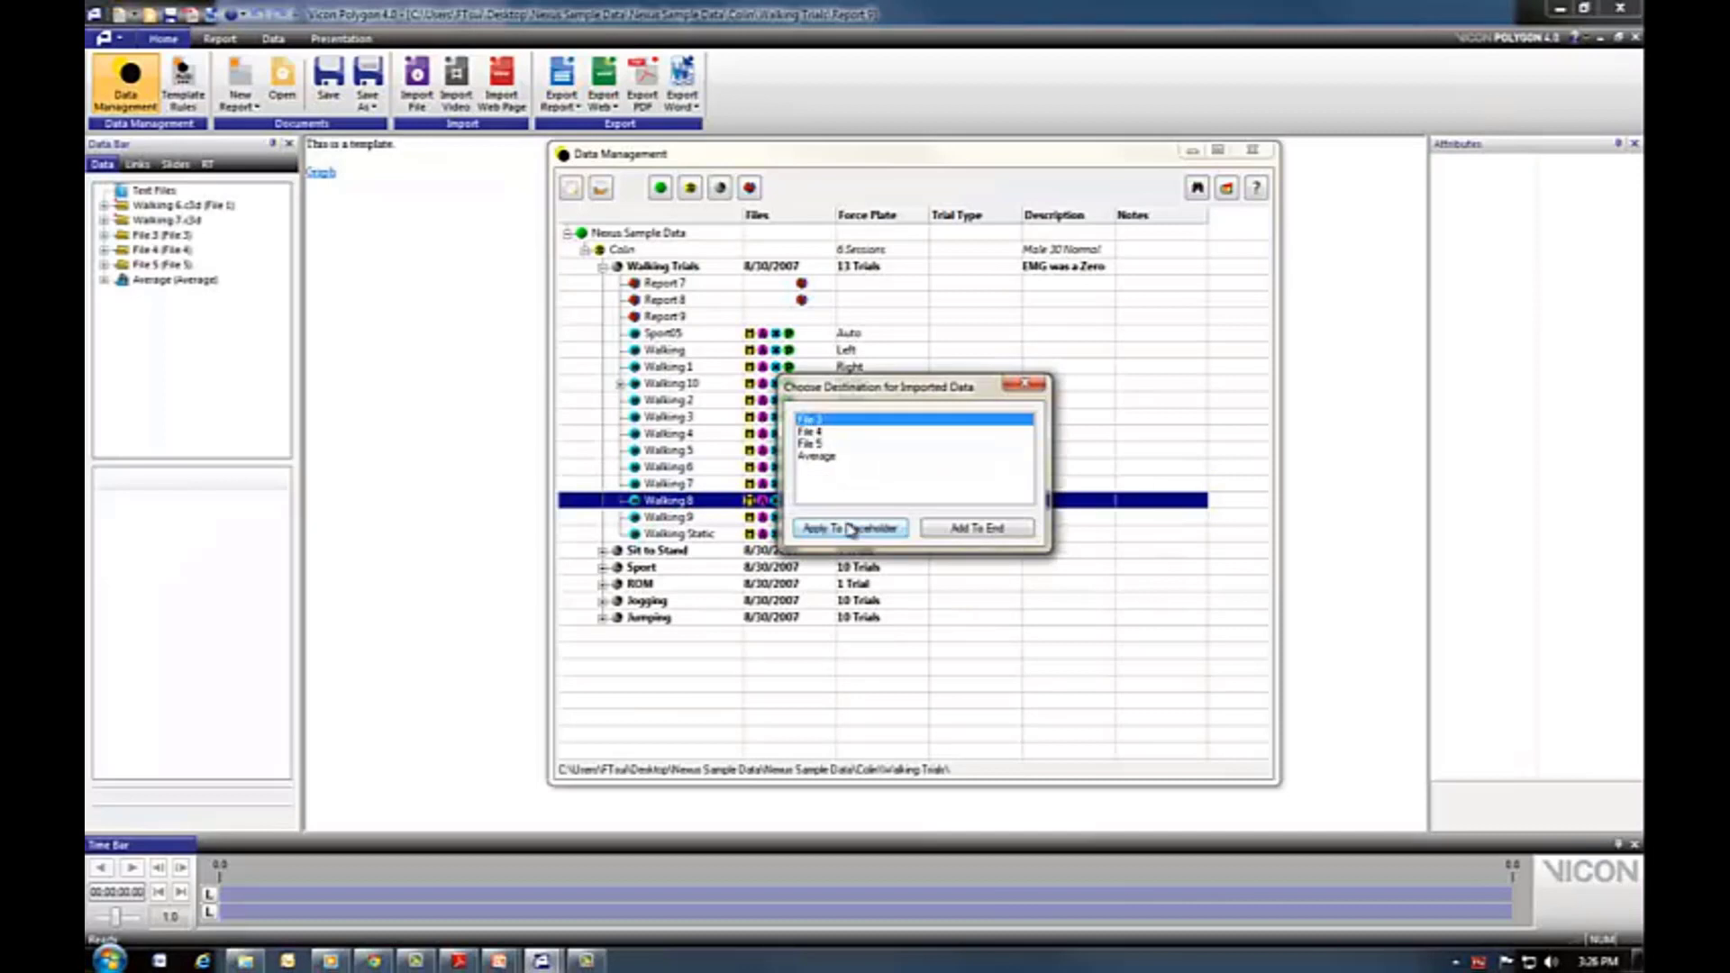
{"action": "left_click", "coordinate": [850, 526]}
{"action": "double_click", "coordinate": [682, 519]}
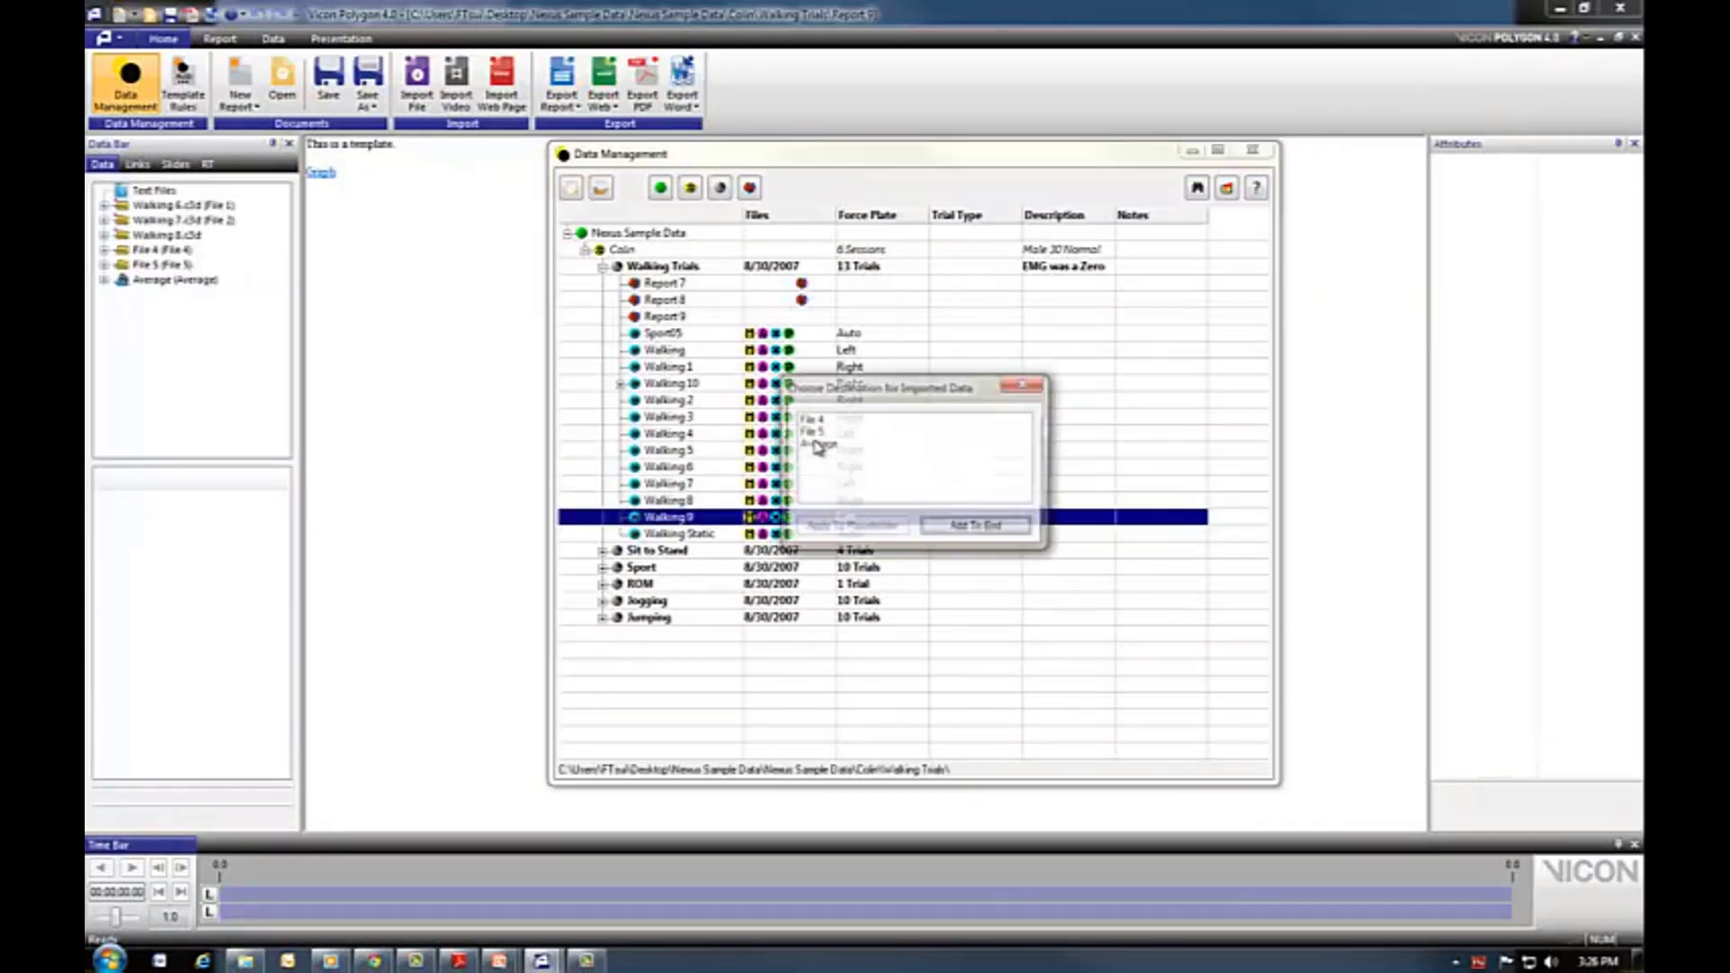
{"action": "left_click", "coordinate": [851, 528]}
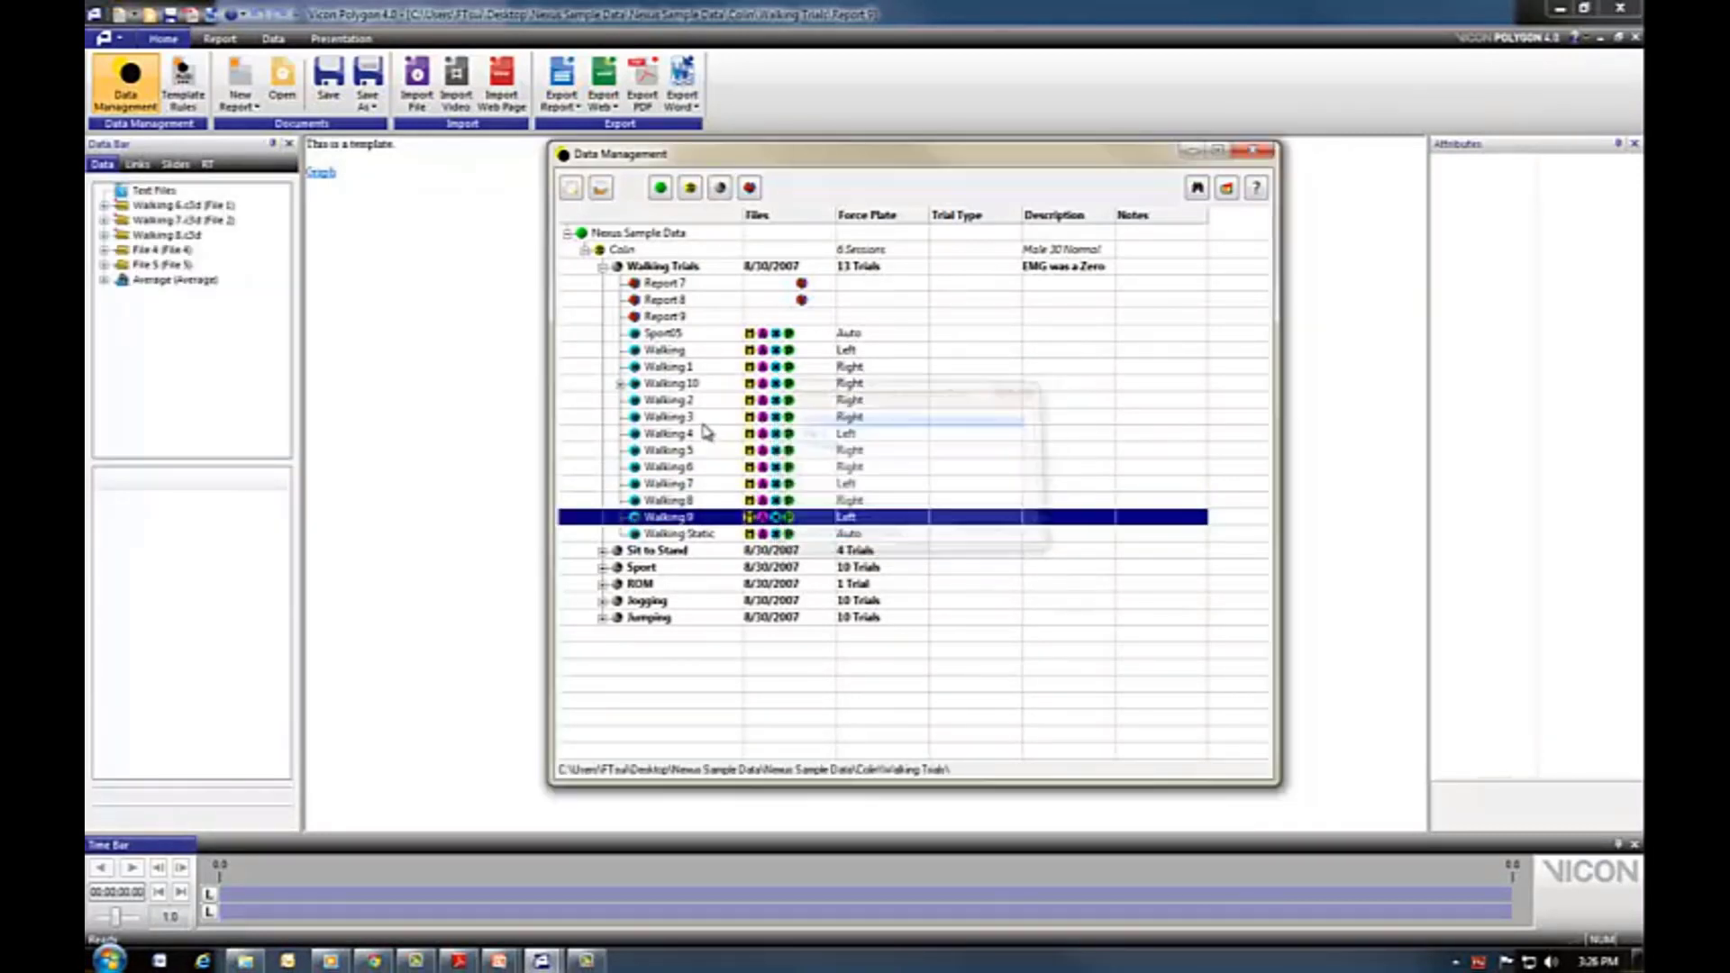
{"action": "double_click", "coordinate": [674, 384]}
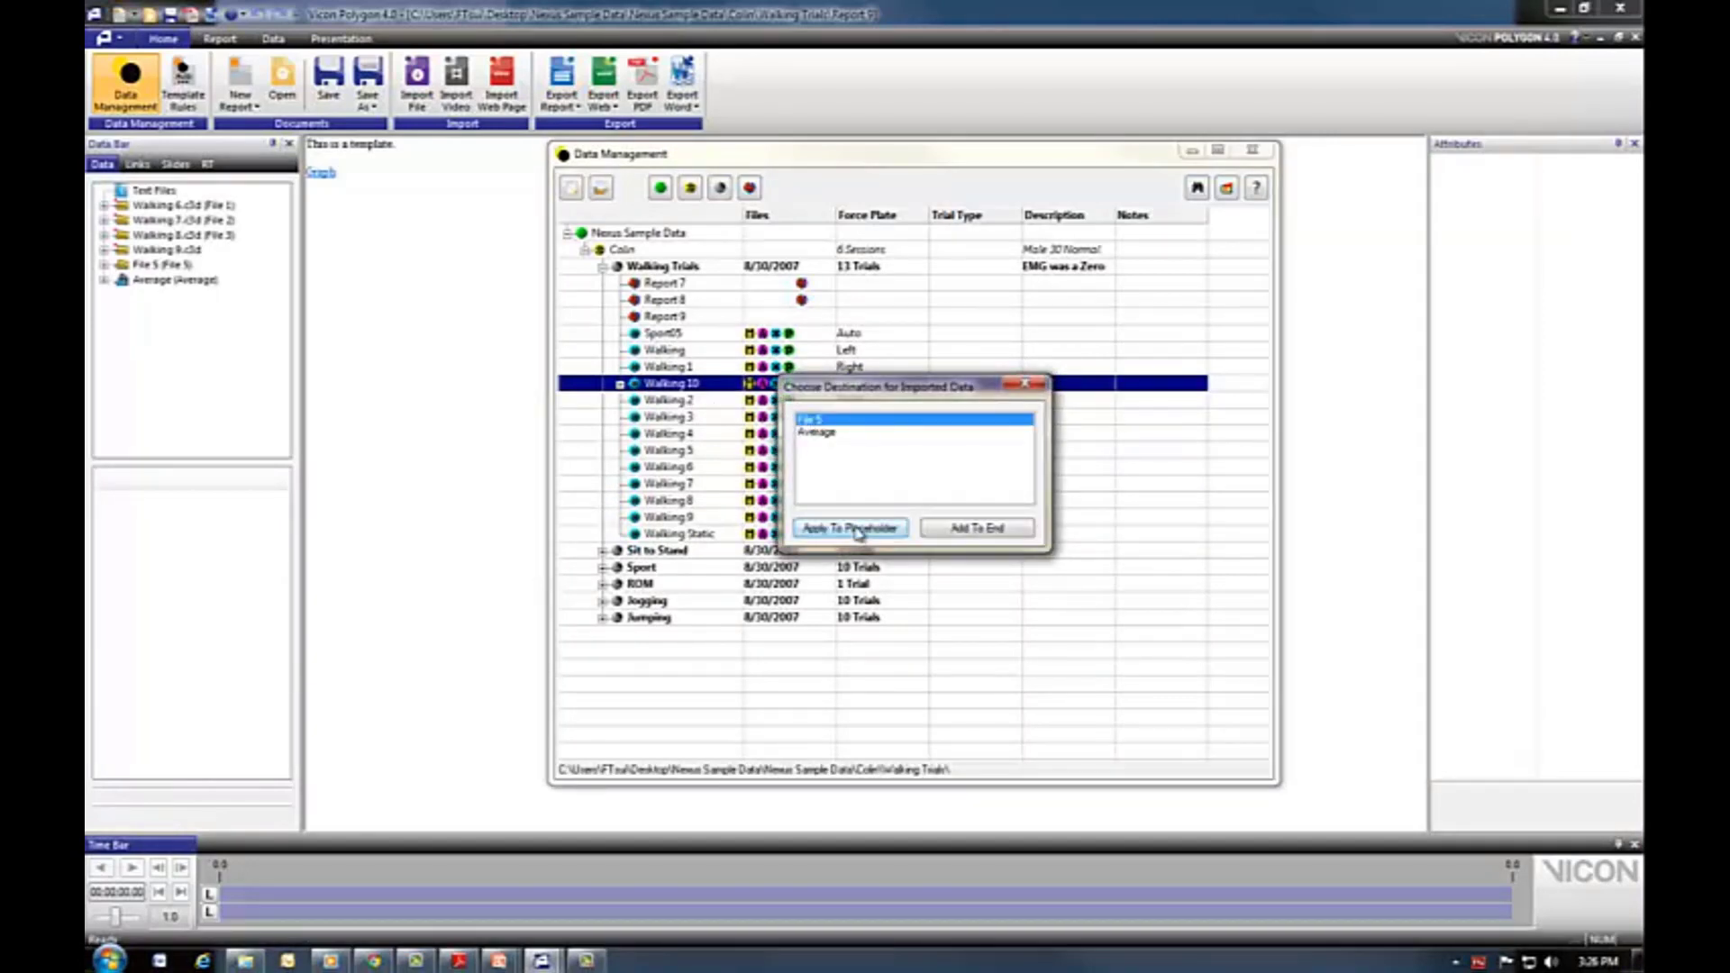
{"action": "left_click", "coordinate": [851, 528]}
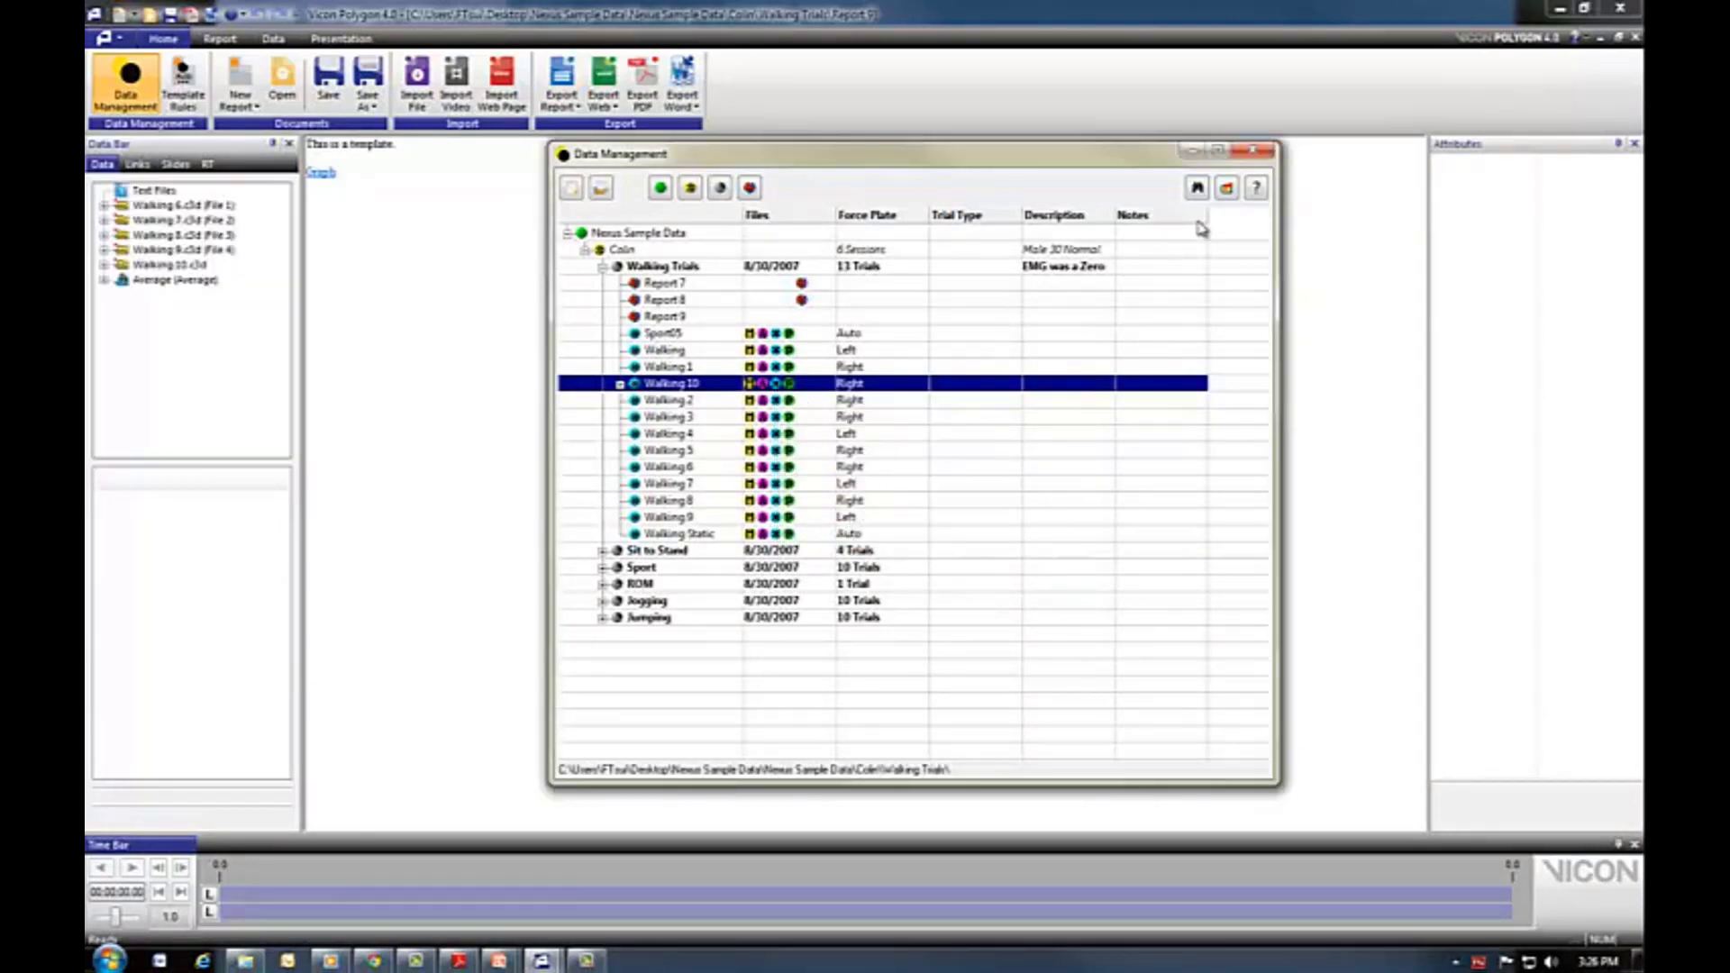
{"action": "left_click", "coordinate": [1252, 153]}
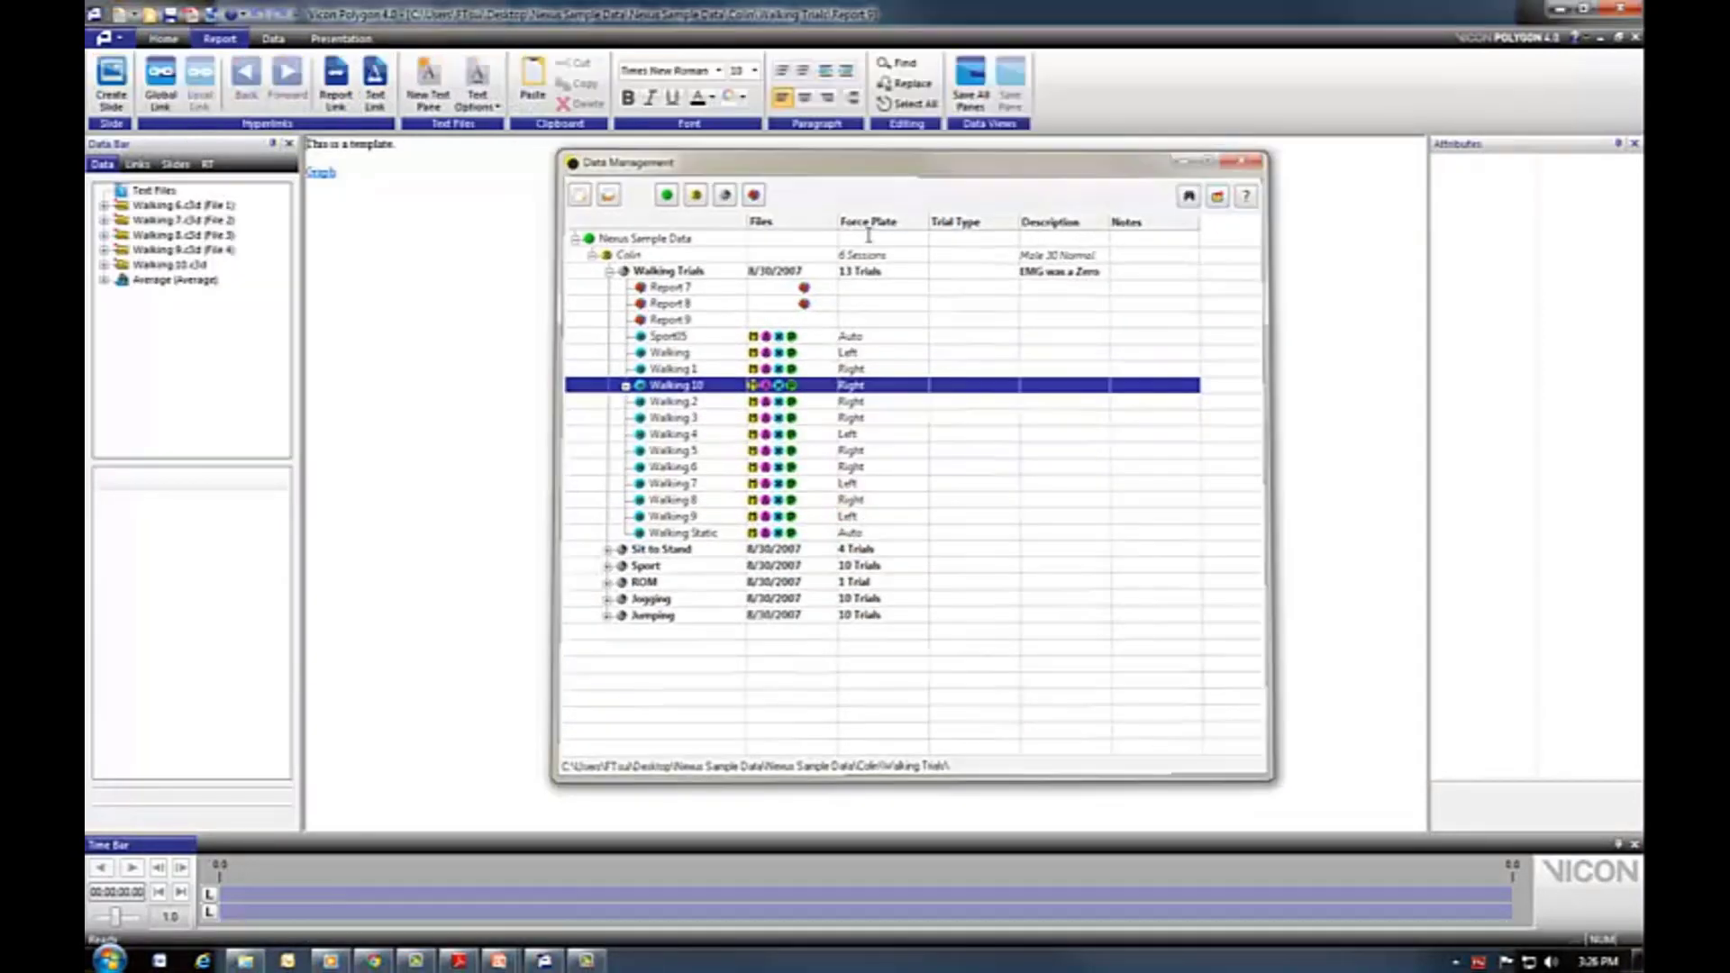
Follow the report's Graph hyperlink and examine which trial the red knee flexion/extension trace comes from.
{"action": "left_click", "coordinate": [321, 174]}
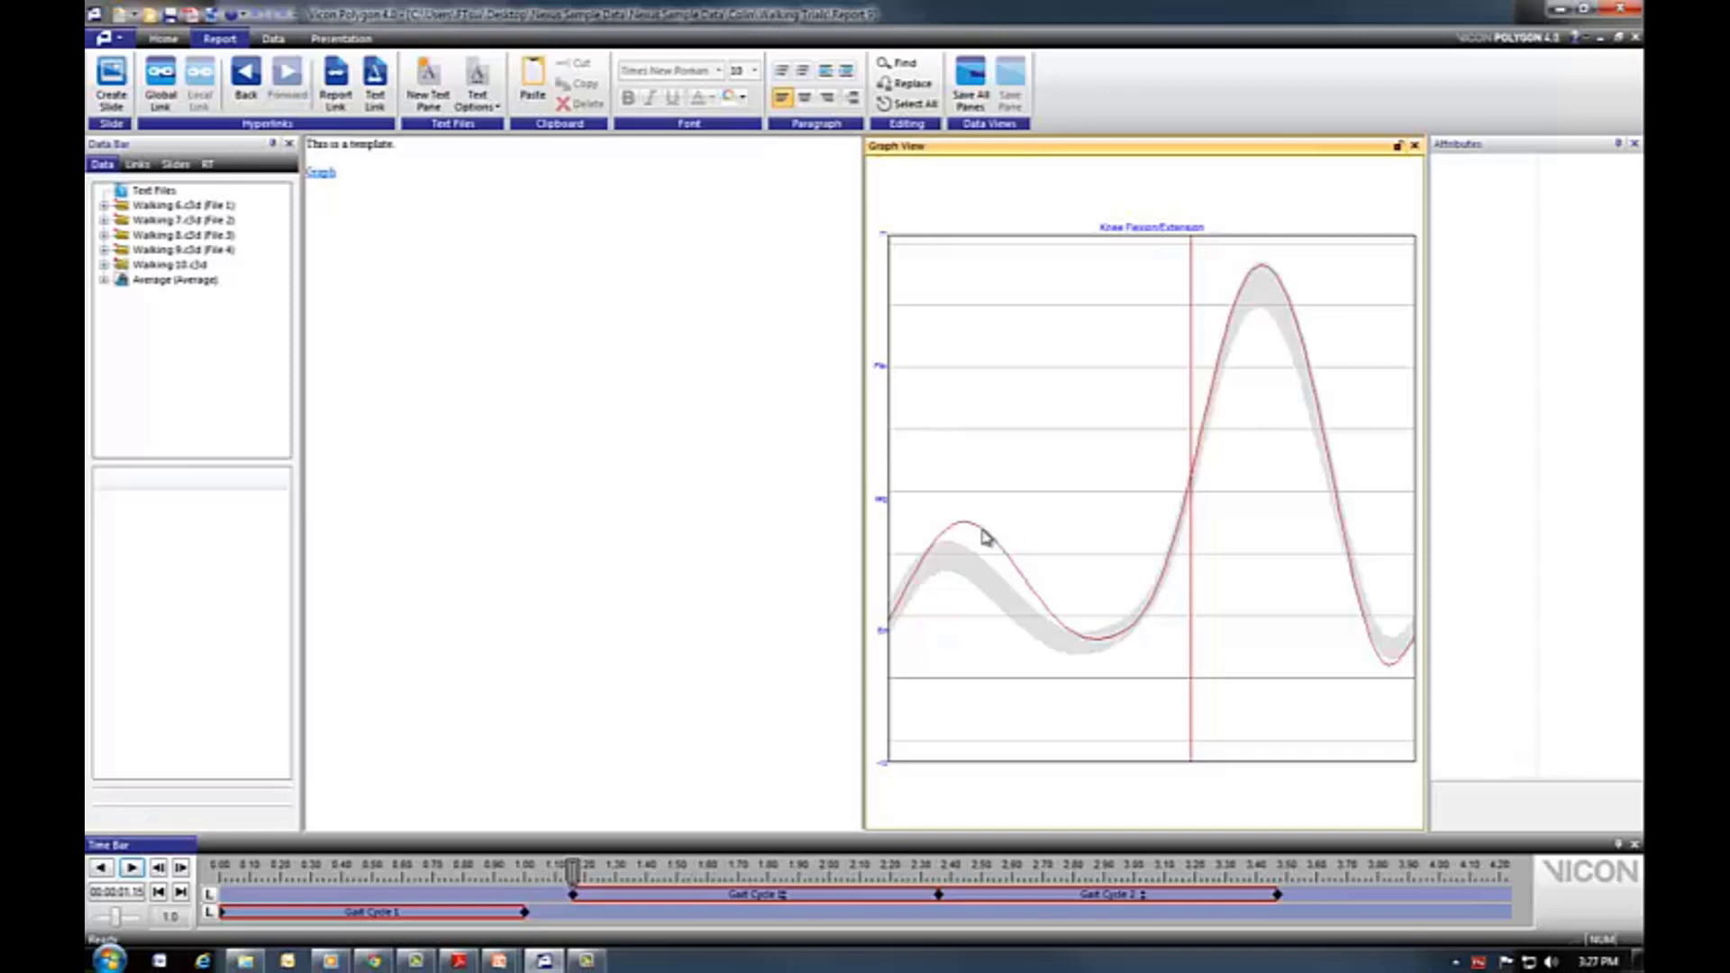
{"action": "left_click", "coordinate": [1083, 464]}
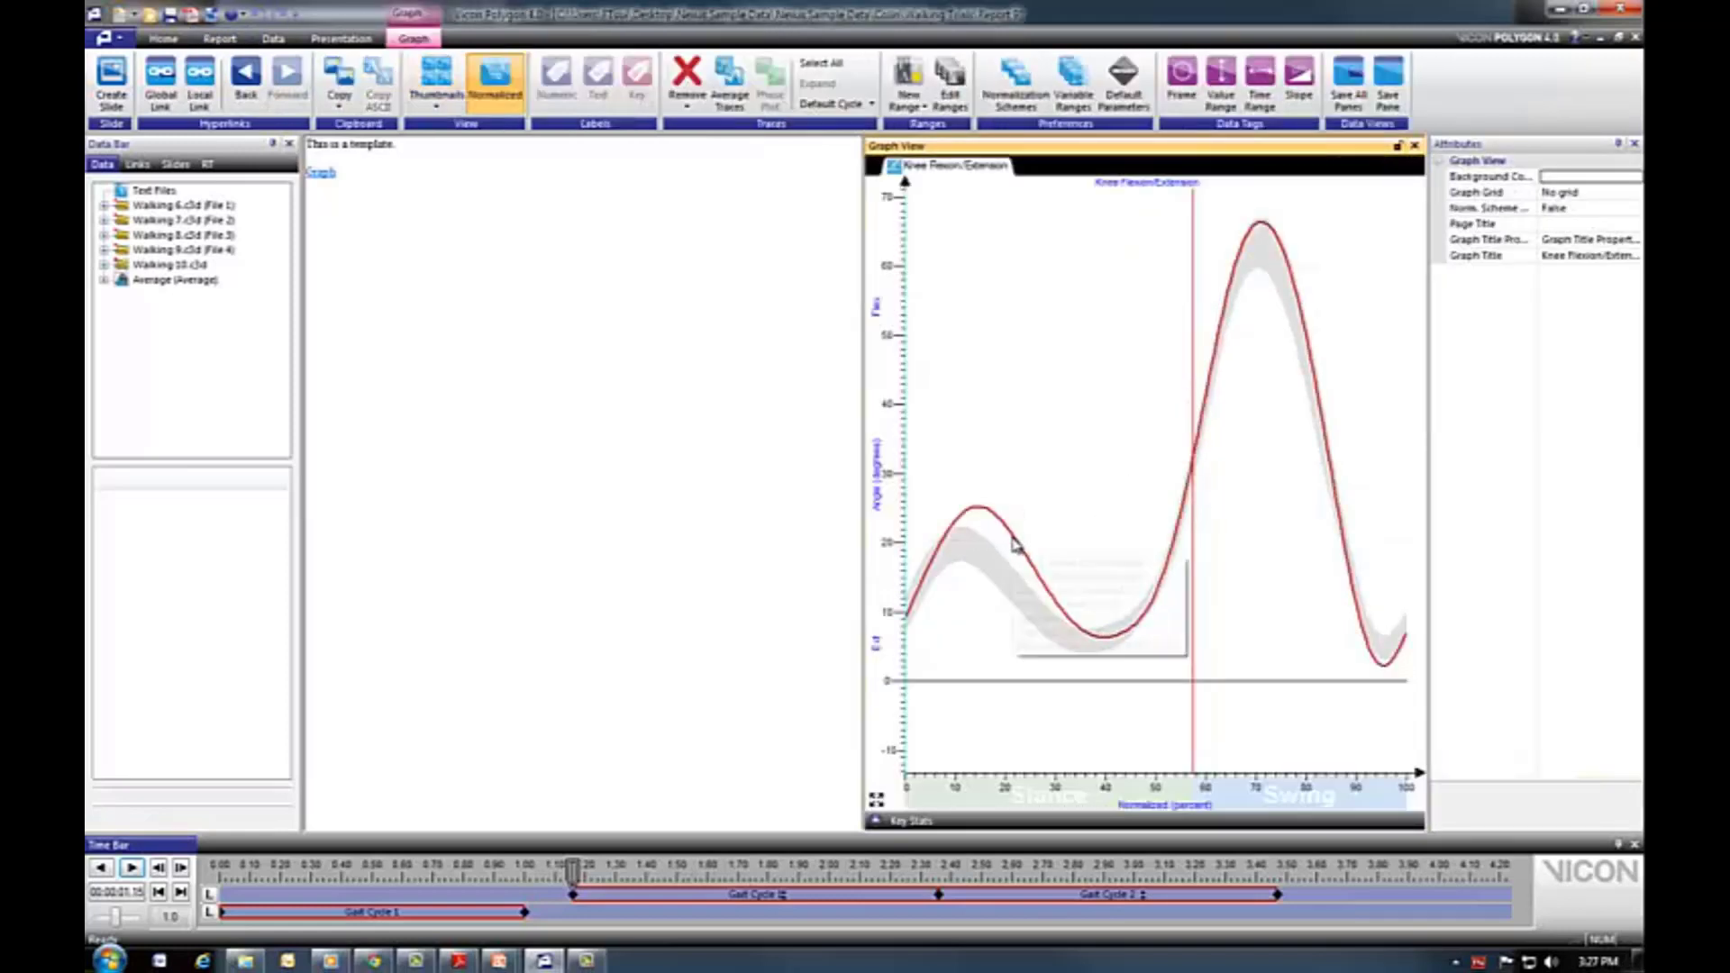
{"action": "mouse_move", "coordinate": [1016, 543]}
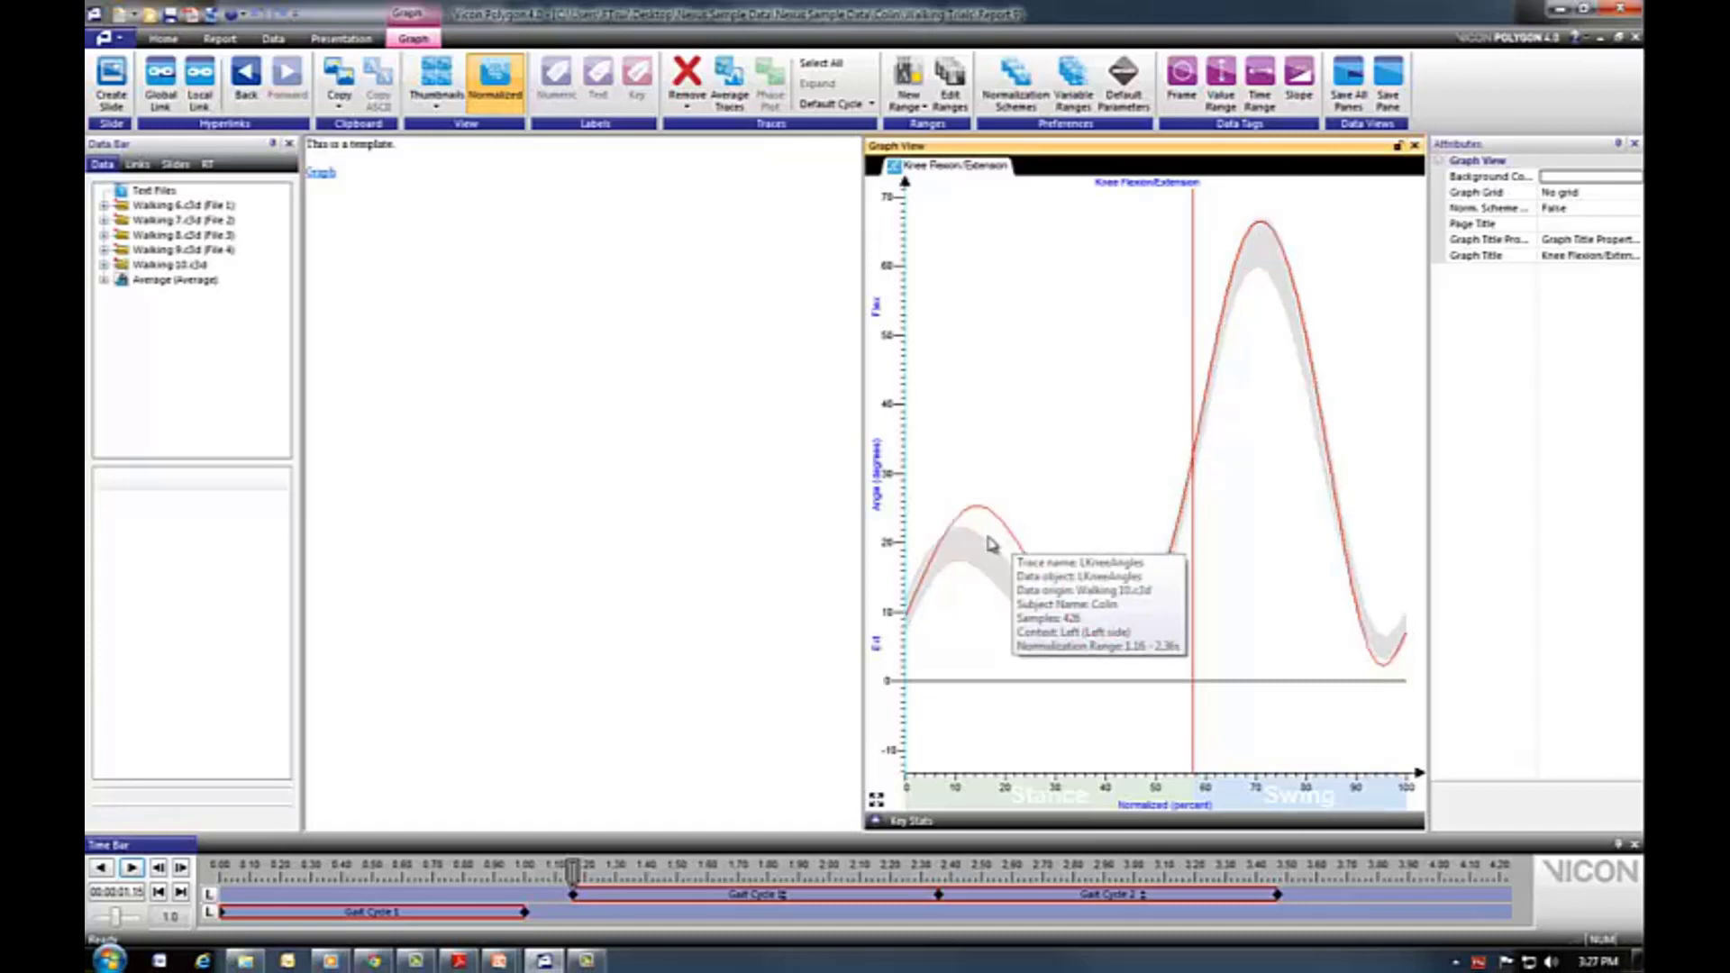
Check which trials the all-trial average includes, close its settings without changes, and switch to the PowerPoint slide show.
{"action": "left_click", "coordinate": [273, 38]}
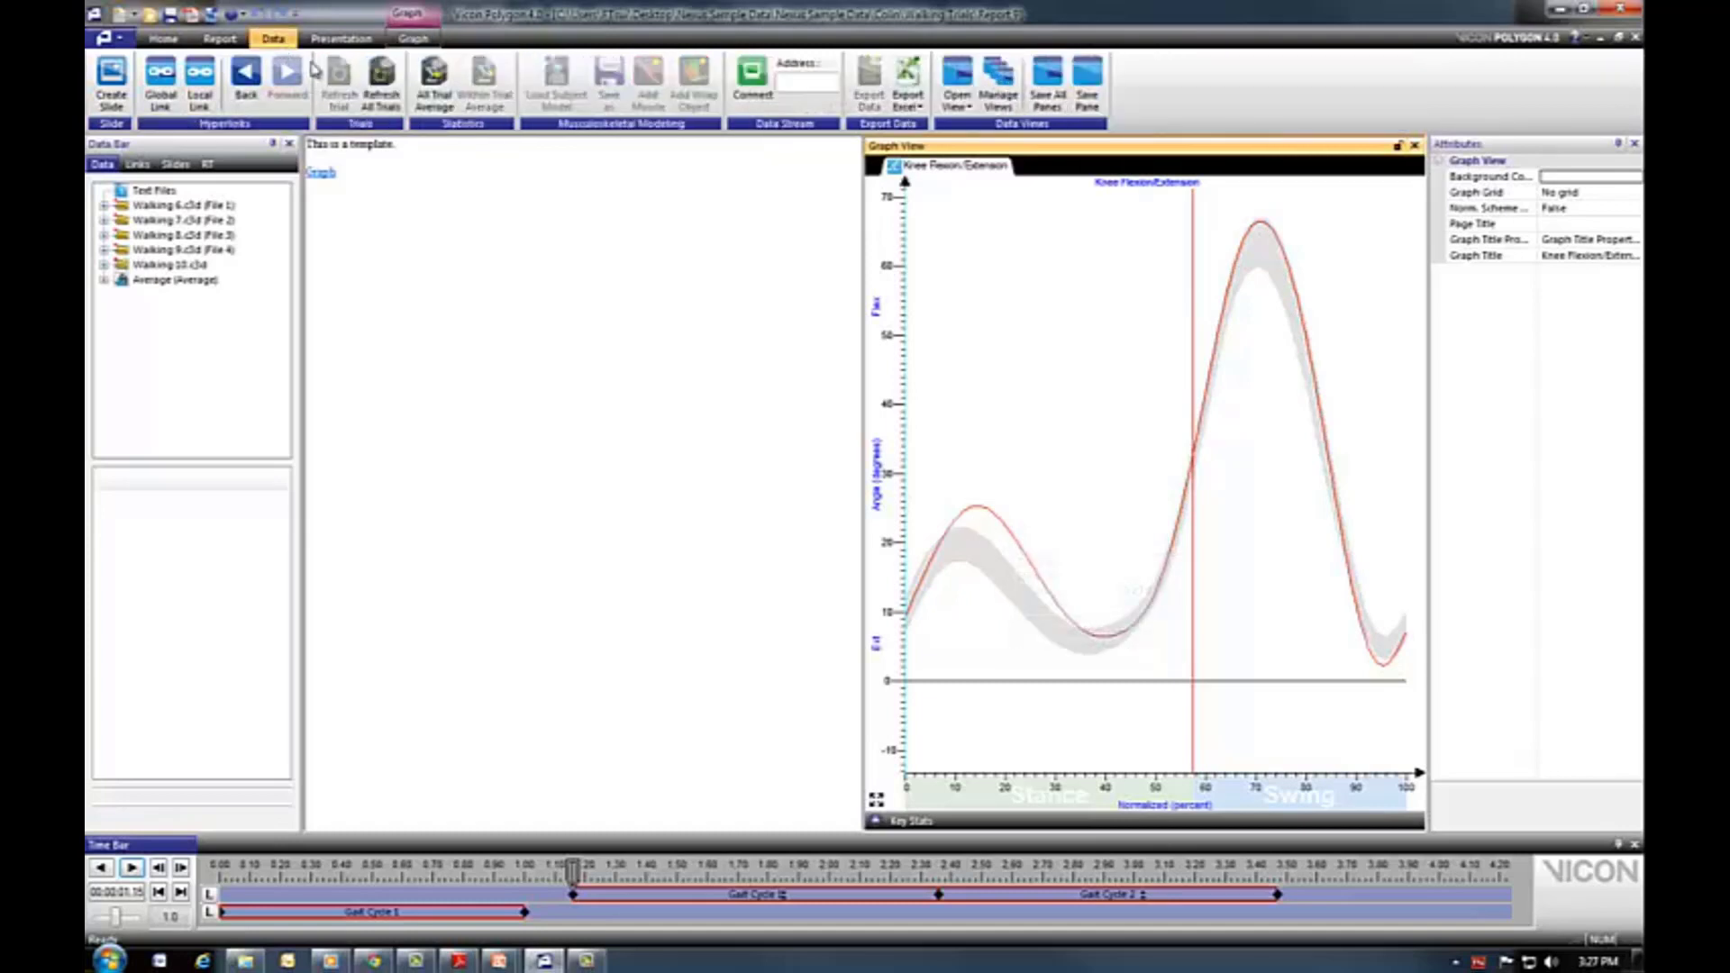
{"action": "left_click", "coordinate": [430, 90]}
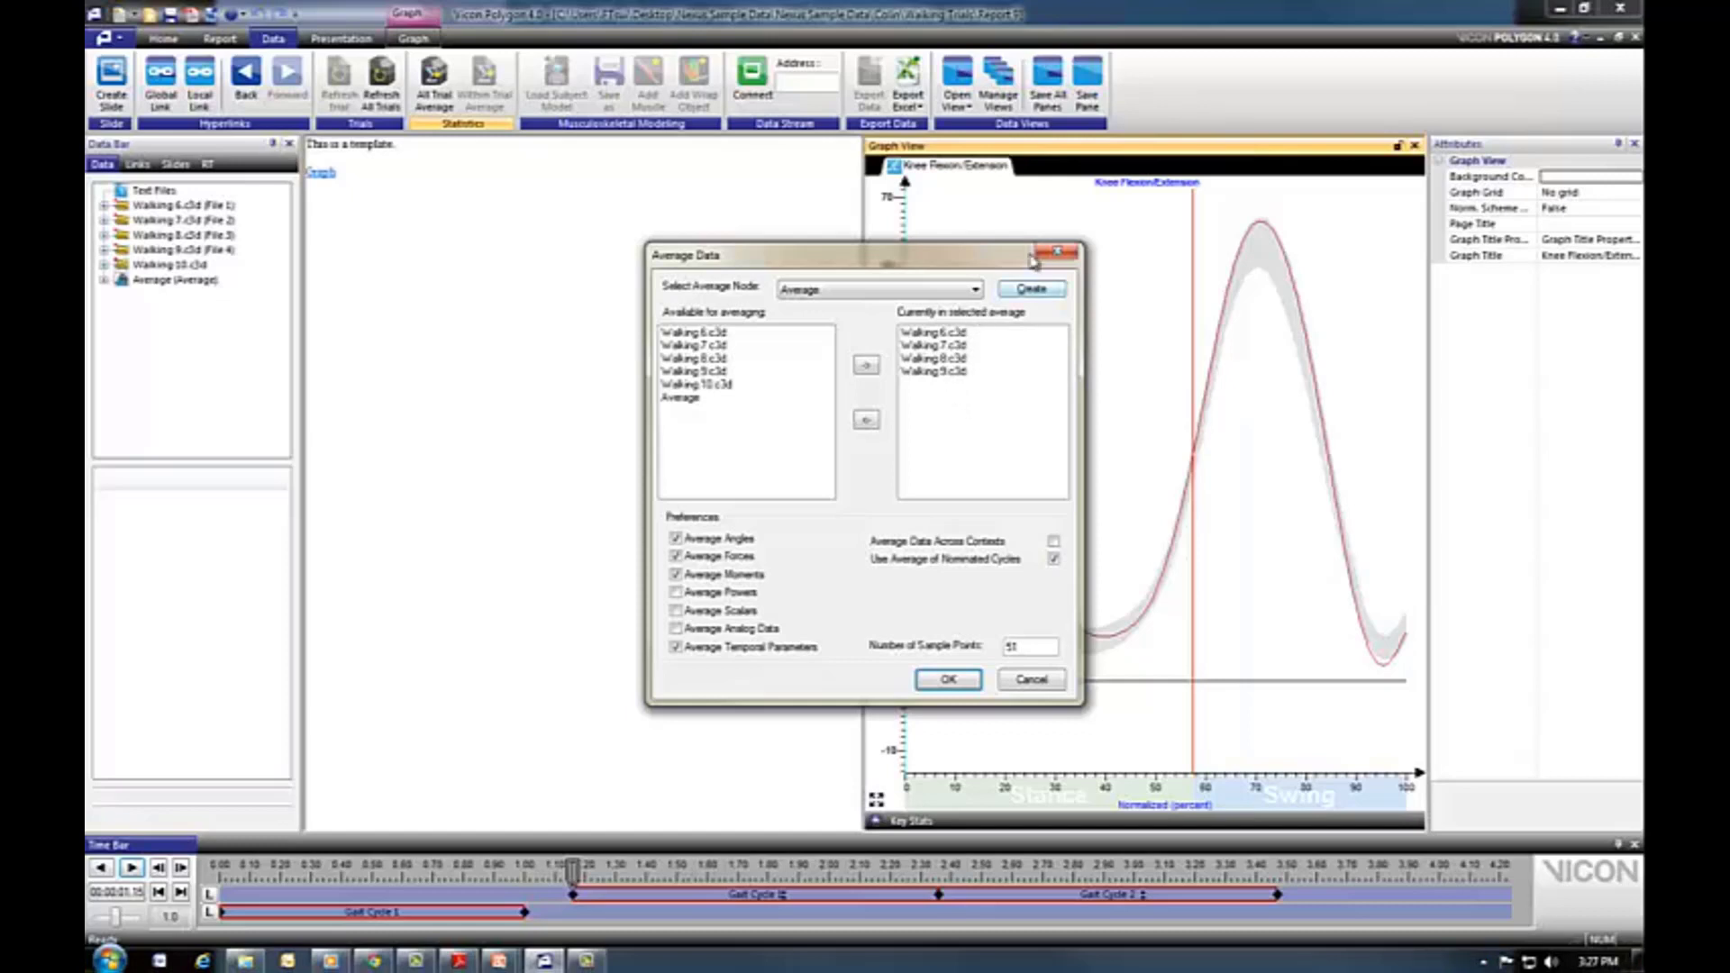
{"action": "left_click", "coordinate": [1057, 256]}
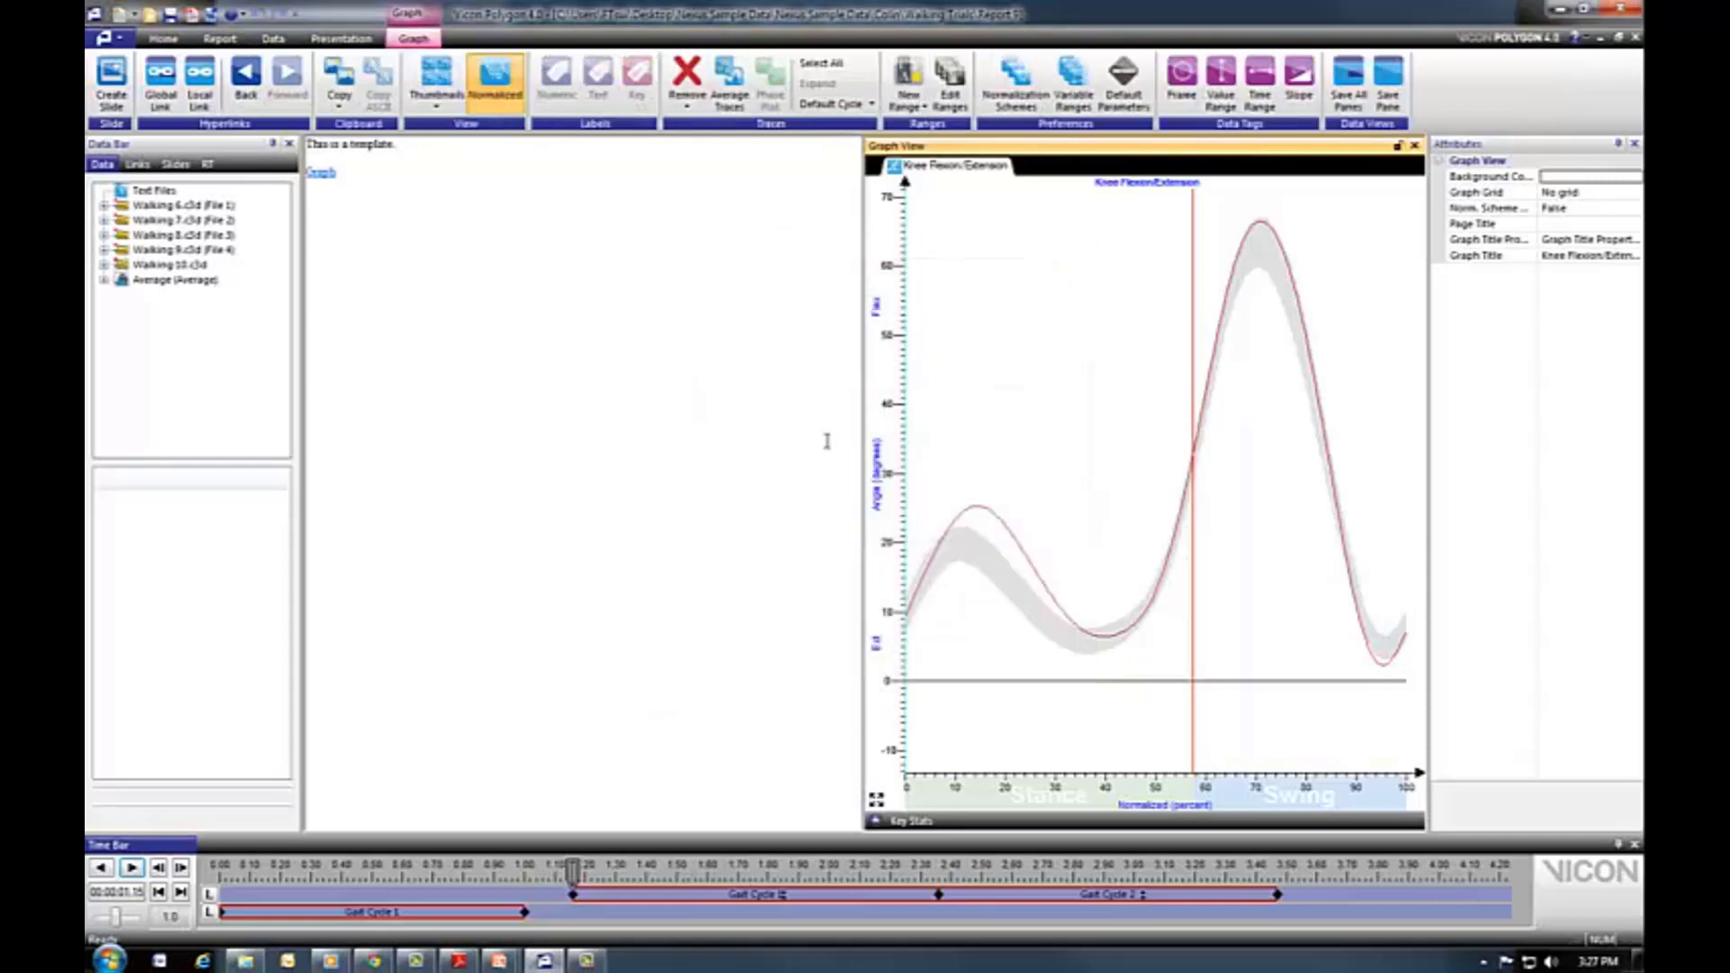
{"action": "key", "text": "alt+Tab"}
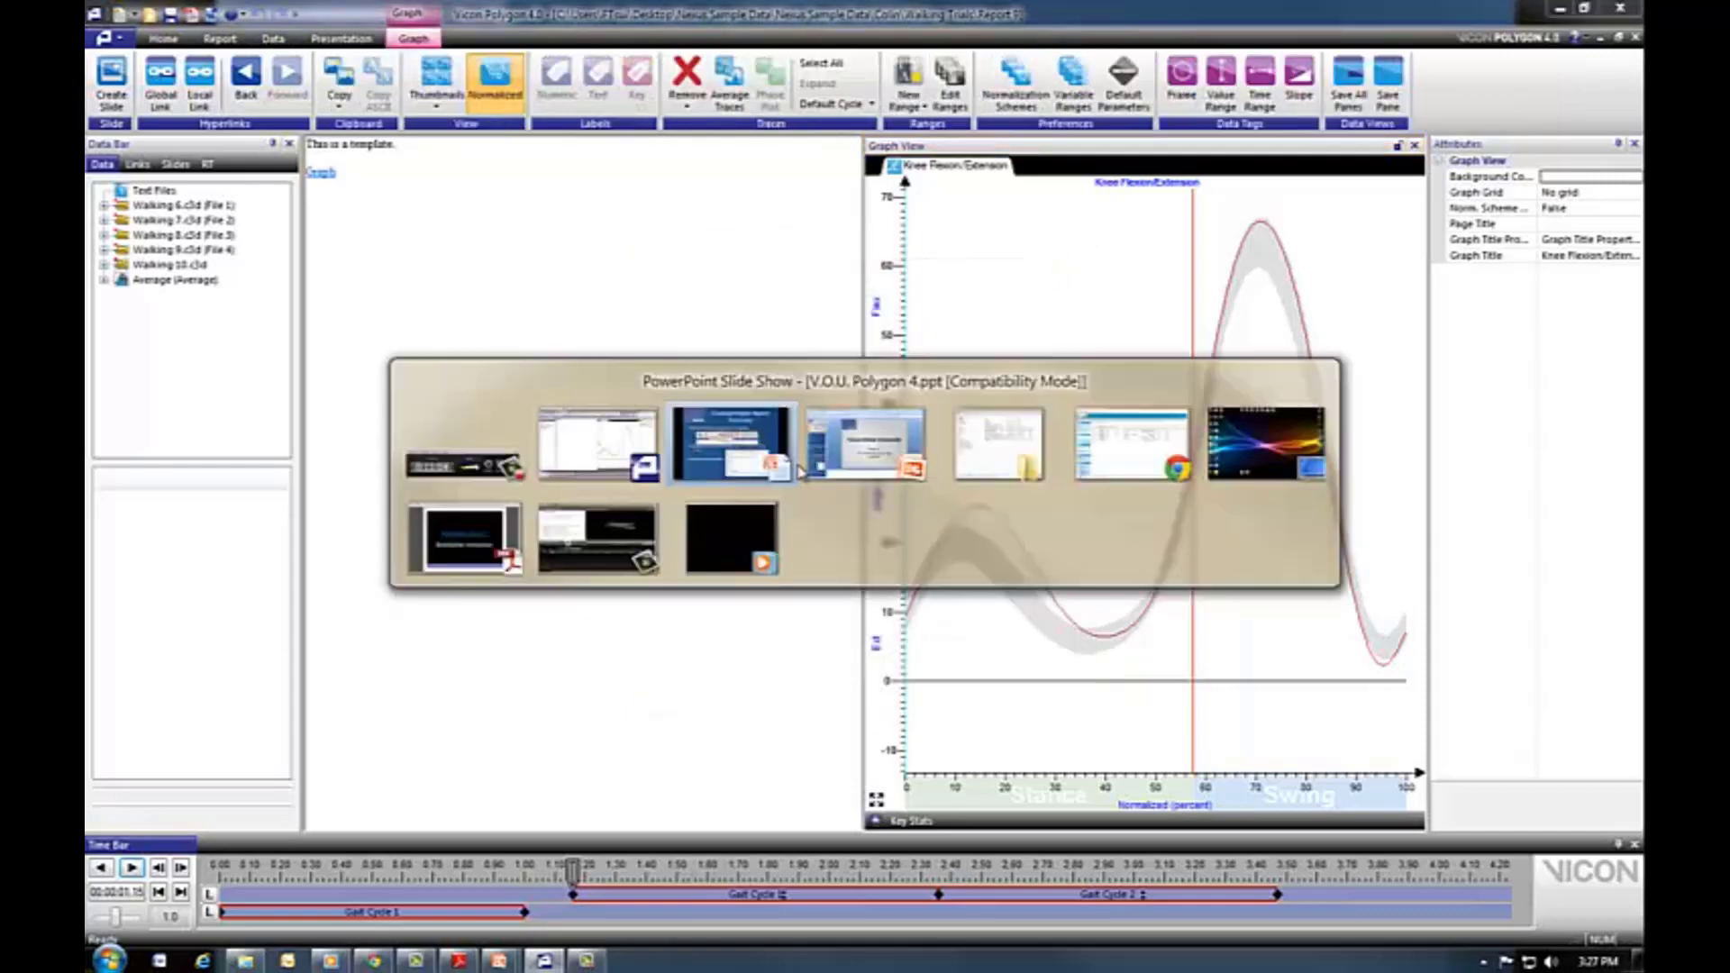